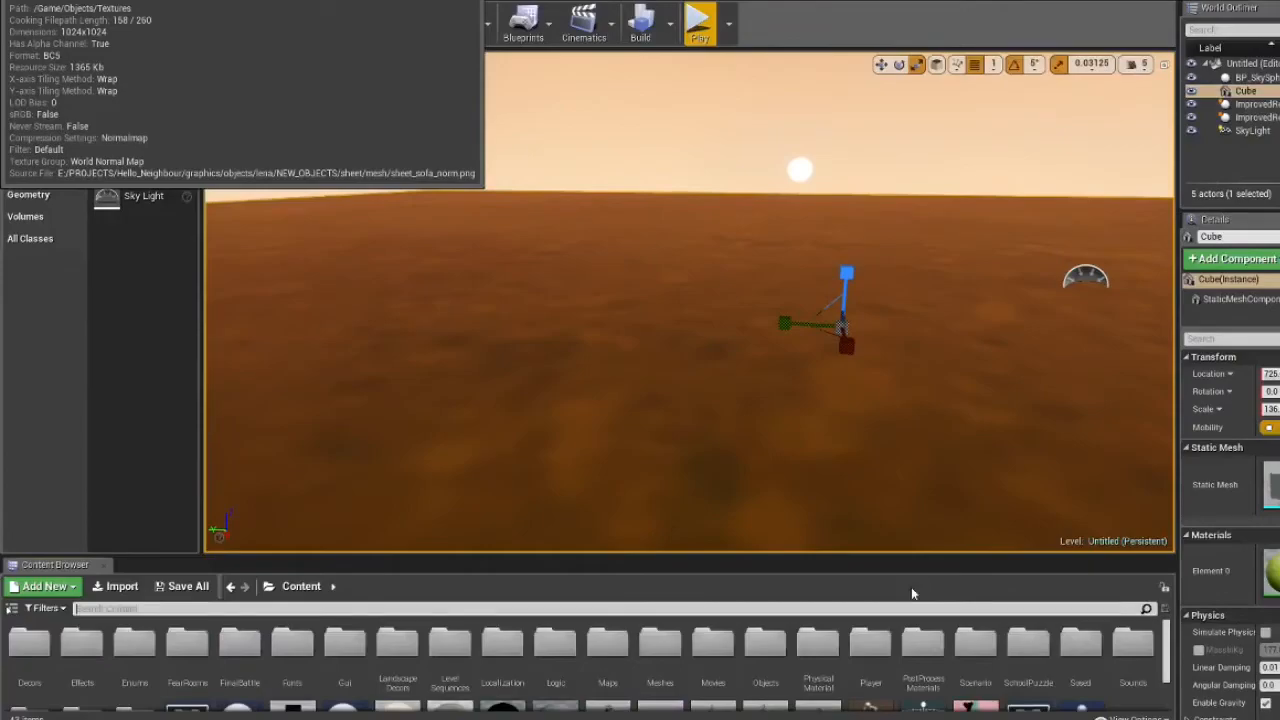
# - Find the BP_Sosed blueprint among the project assets by searching "bp_sosed" and place it on the ground in the level
pyautogui.write('bp_')
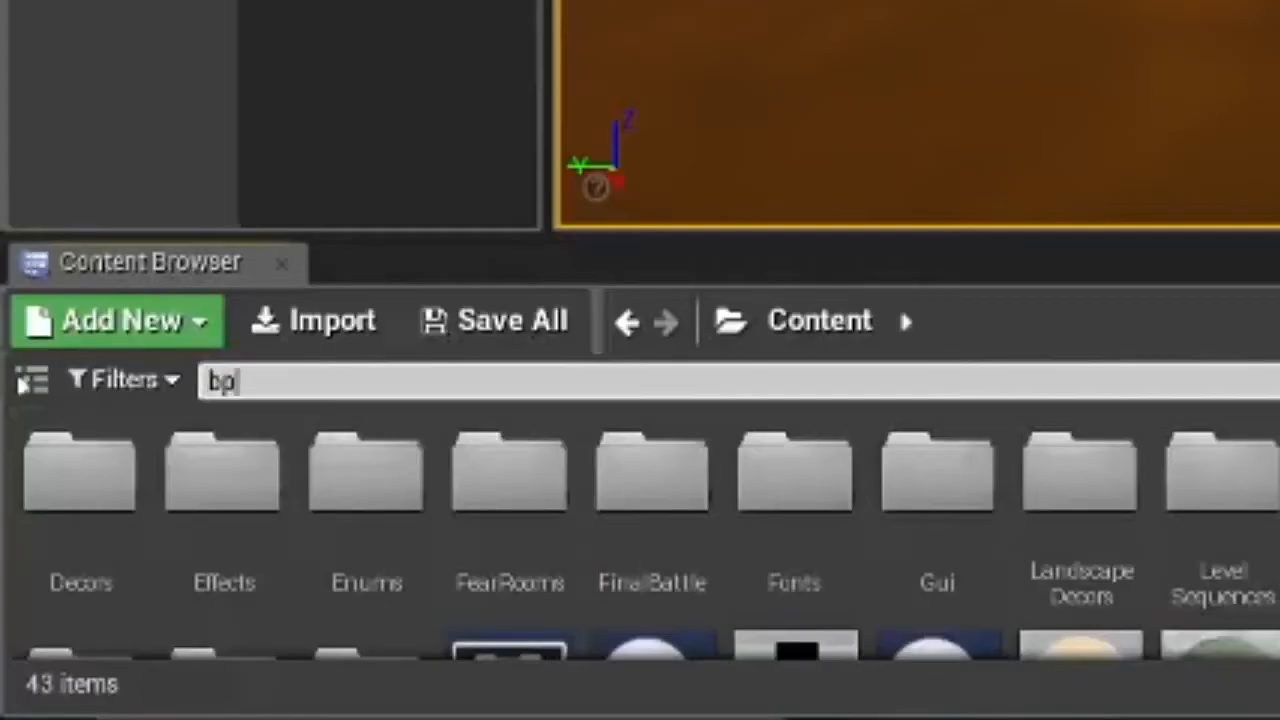
pyautogui.write('sosed')
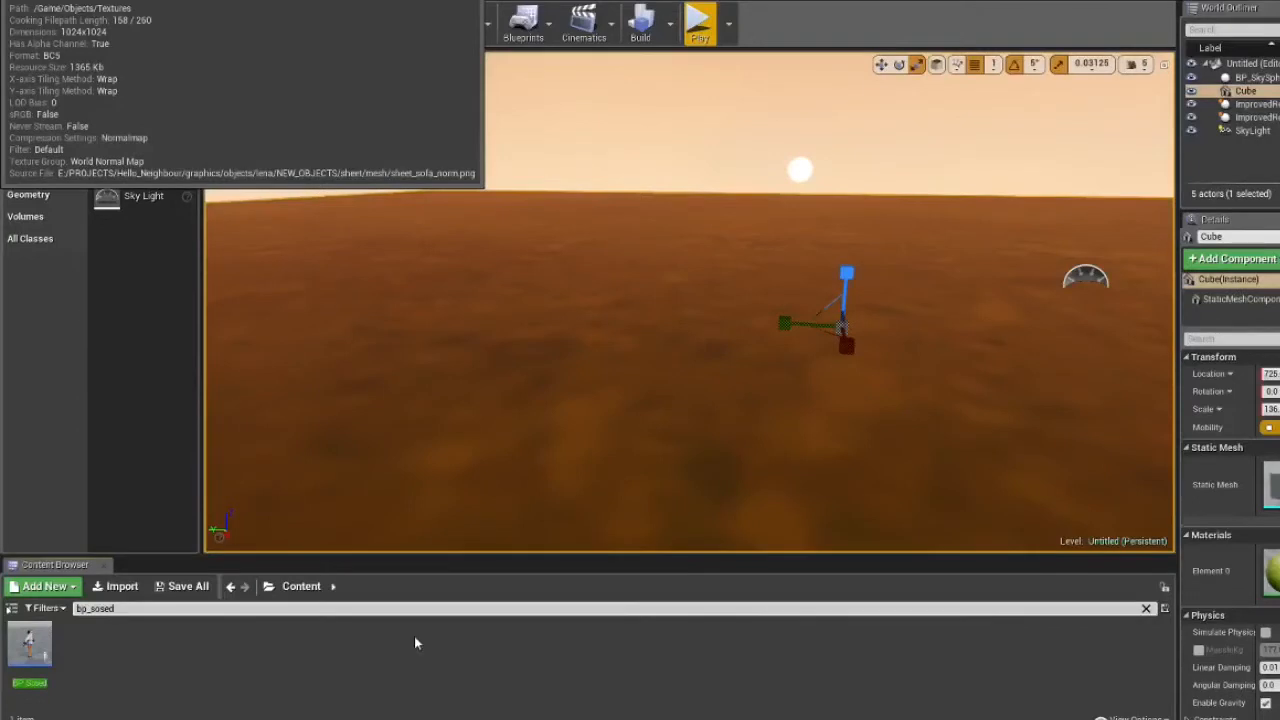
pyautogui.moveTo(28, 645); pyautogui.dragTo(835, 396)
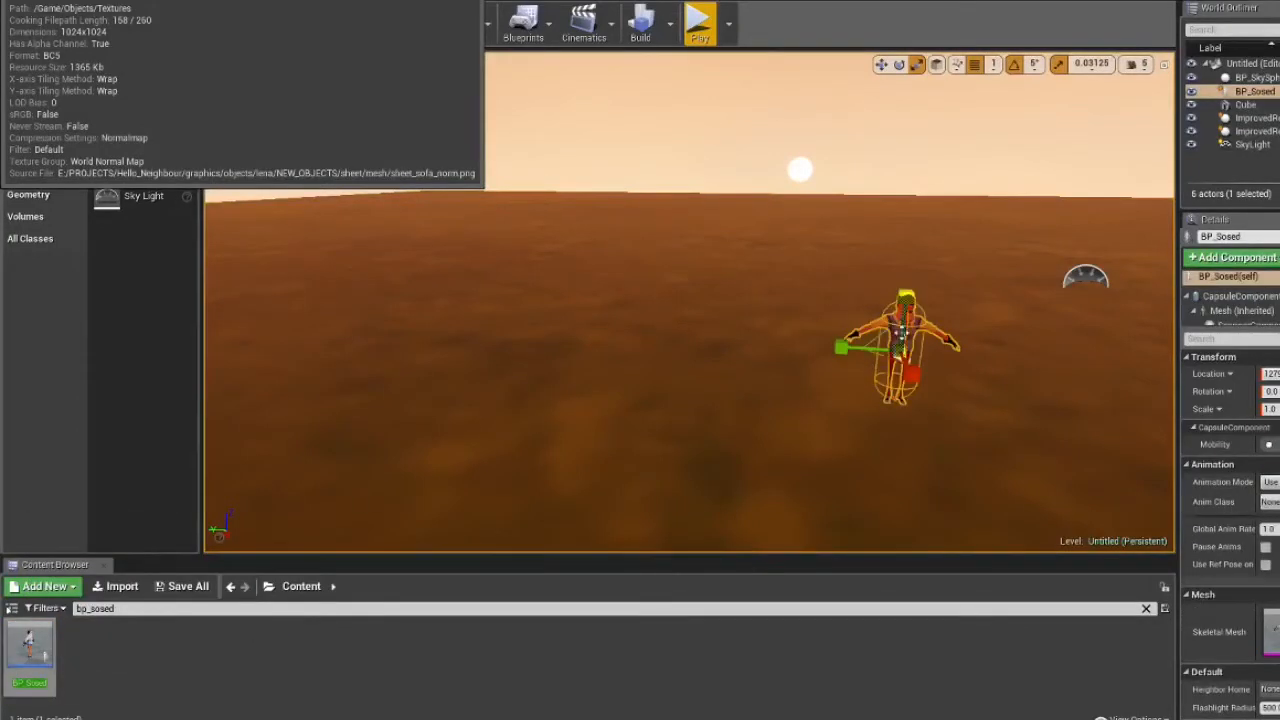
pyautogui.moveTo(905, 322); pyautogui.dragTo(963, 372, button='right')
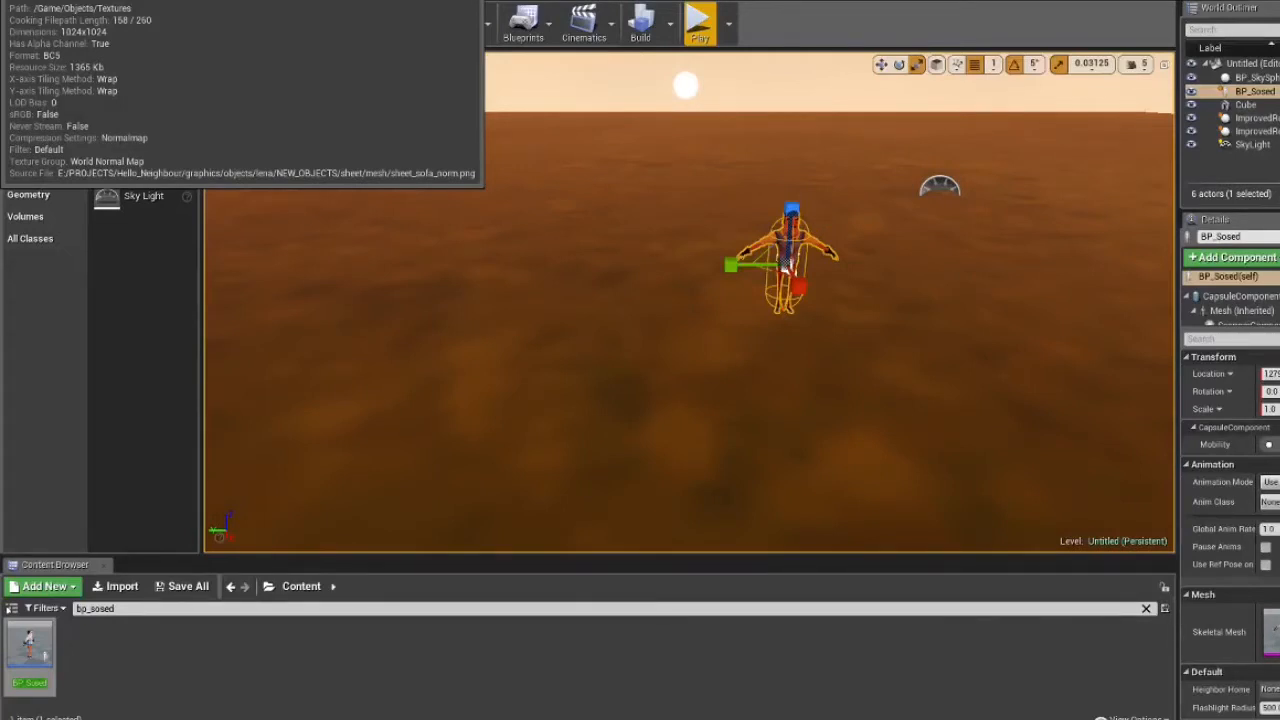
# - Place a Nav Mesh Bounds Volume around BP_Sosed and enlarge it over the surrounding ground, to an X scale of about 7.34
pyautogui.write('na')
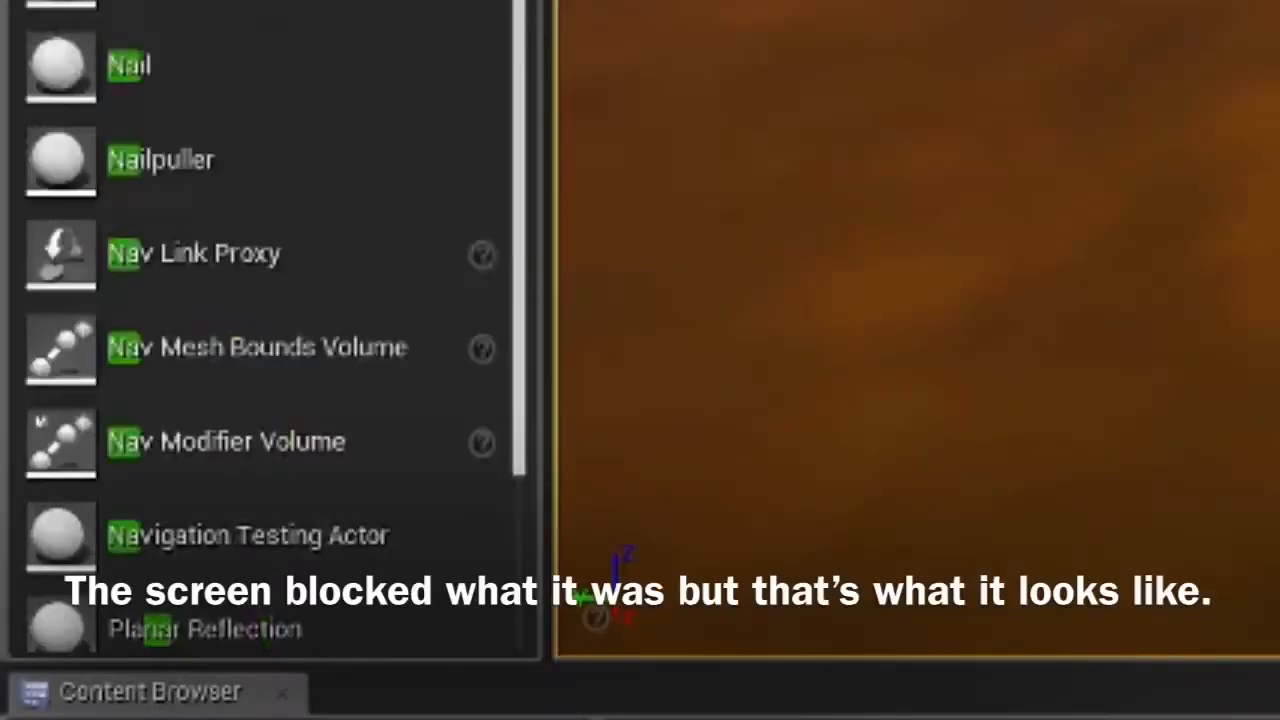
pyautogui.write('m')
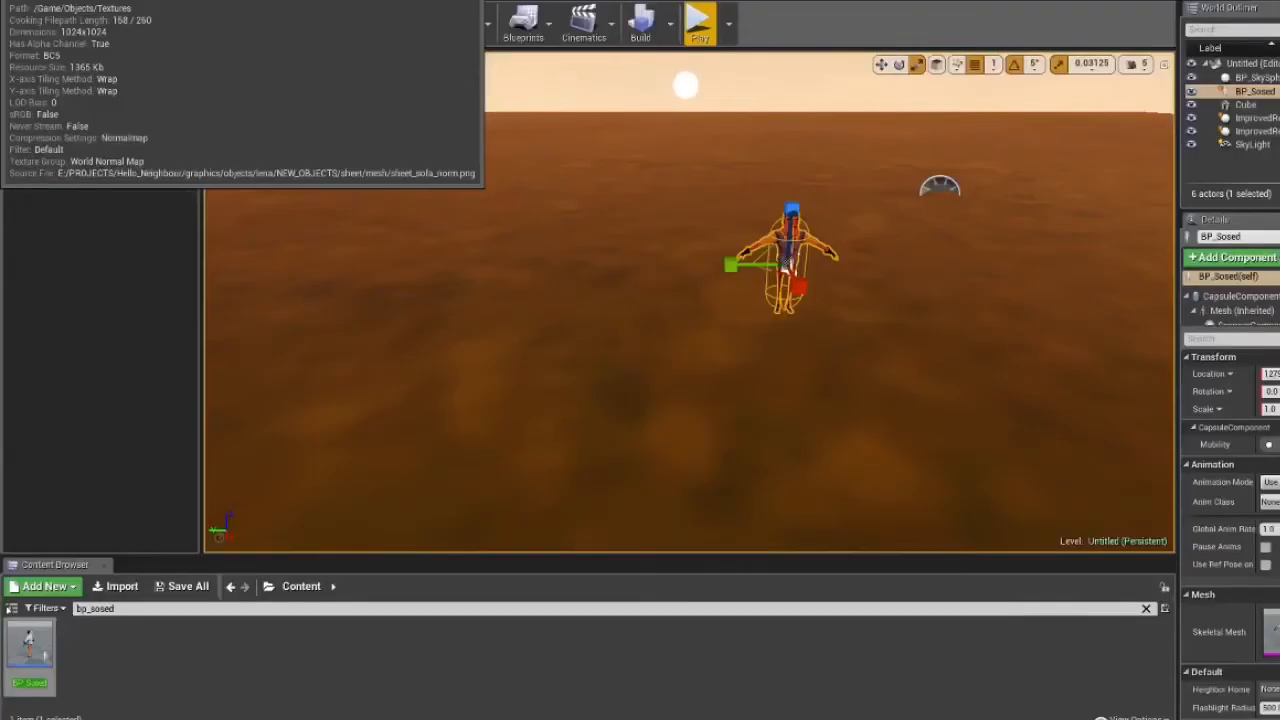
pyautogui.write('q')
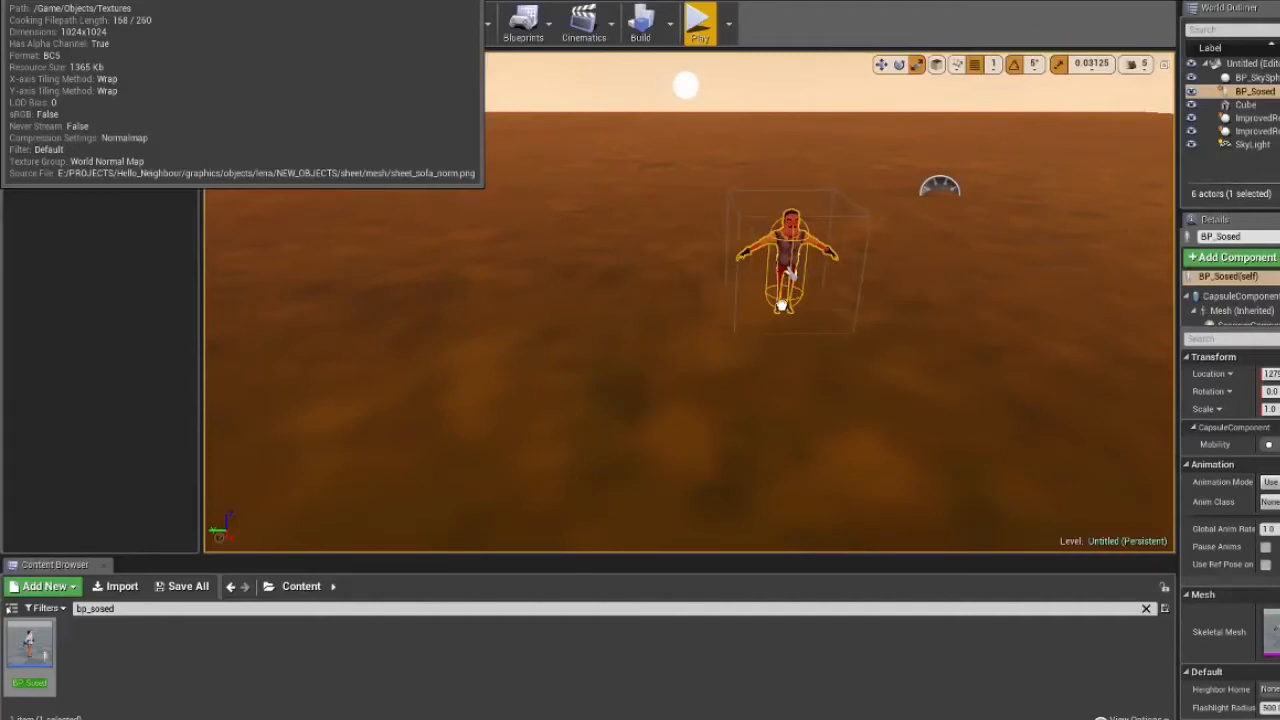
pyautogui.moveTo(790, 272); pyautogui.dragTo(788, 274)
pyautogui.press('s')
pyautogui.moveTo(788, 274); pyautogui.dragTo(745, 300, button='right')
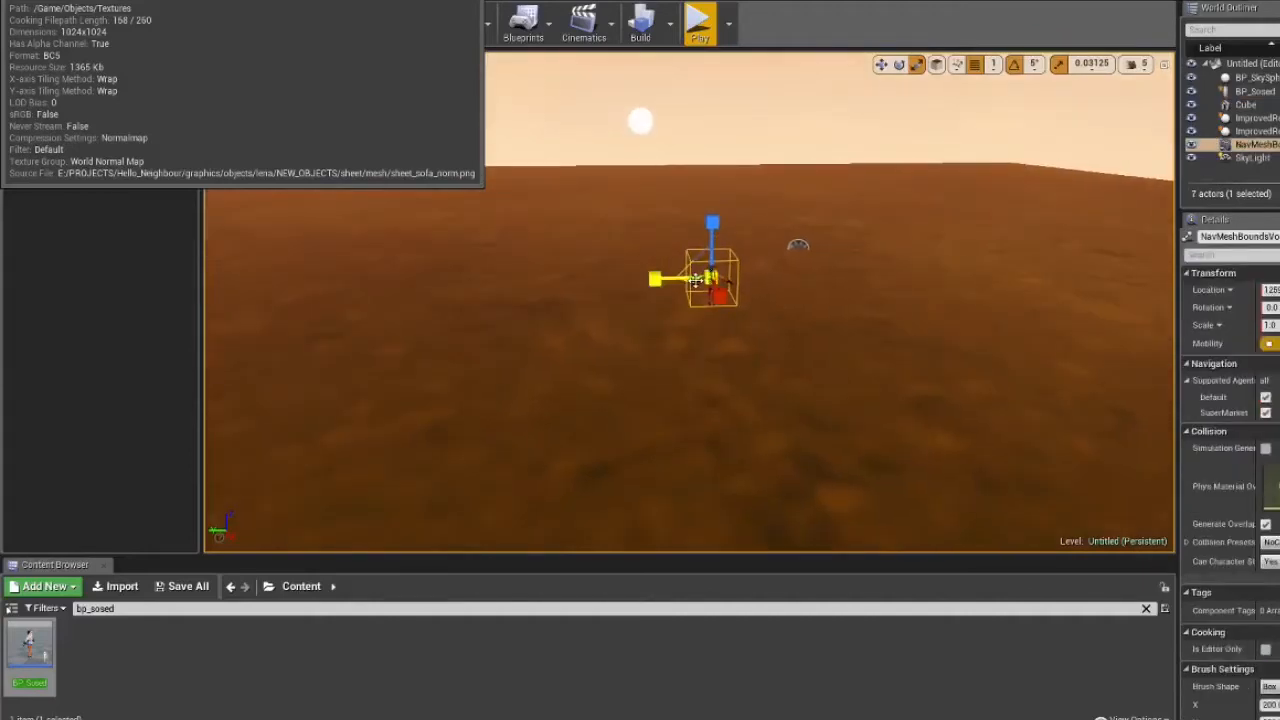
pyautogui.moveTo(711, 280)
pyautogui.mouseDown()
pyautogui.moveTo(745, 268)
pyautogui.moveTo(730, 273)
pyautogui.mouseUp()
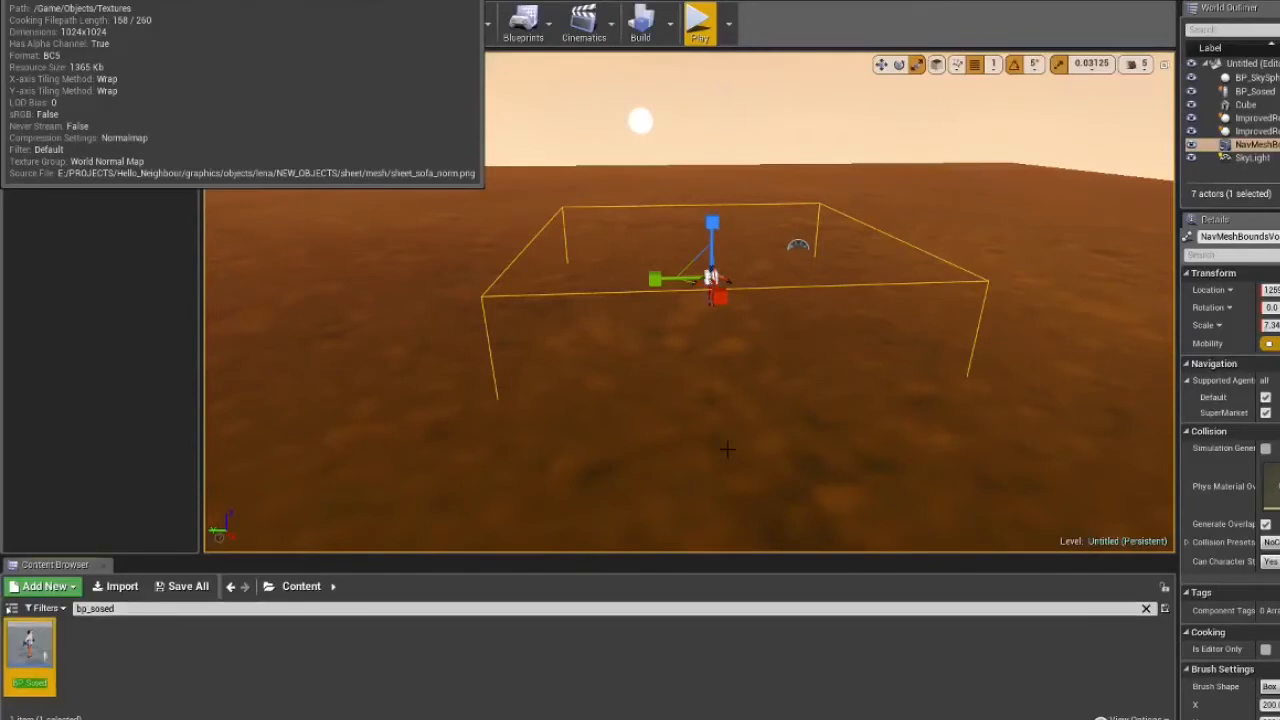
# - Run the level in Simulate mode to watch how the neighbor behaves inside the nav mesh volume, and stop the simulation
pyautogui.click(728, 23)
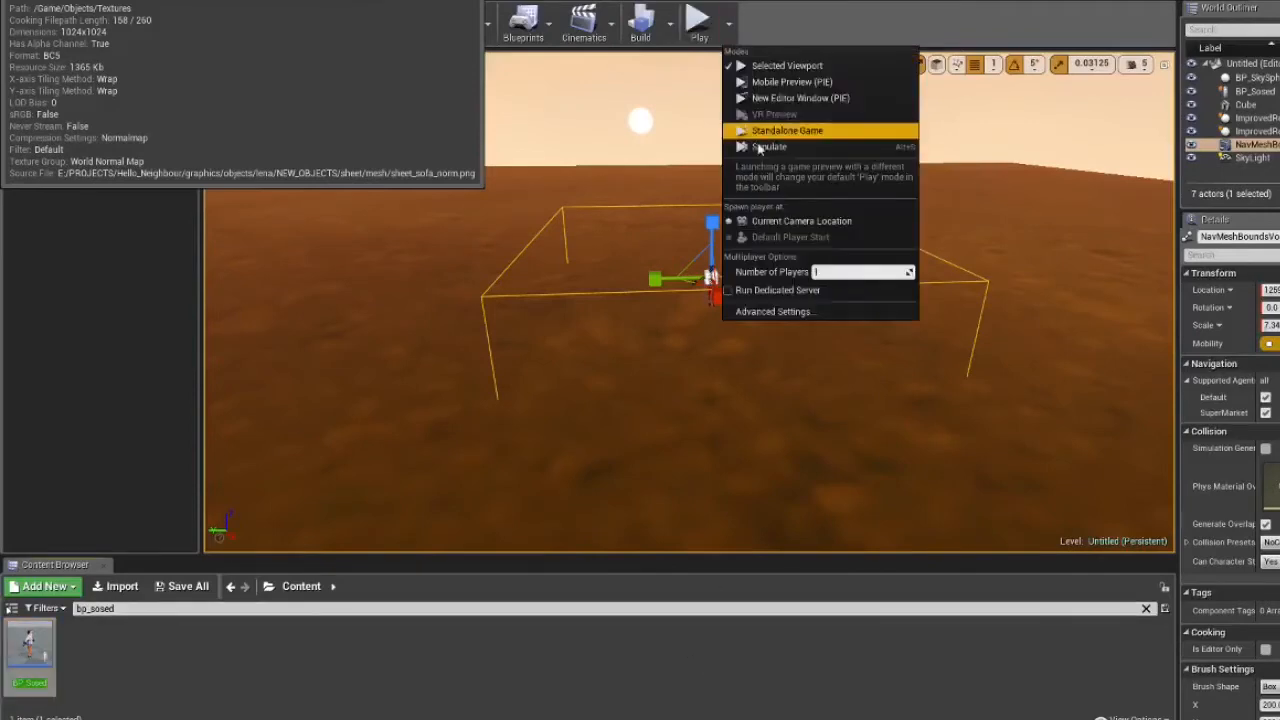
pyautogui.click(780, 146)
pyautogui.press('w')
pyautogui.moveTo(690, 300); pyautogui.dragTo(905, 237, button='right')
pyautogui.press('w')
pyautogui.press('s')
pyautogui.moveTo(749, 200); pyautogui.dragTo(700, 245, button='right')
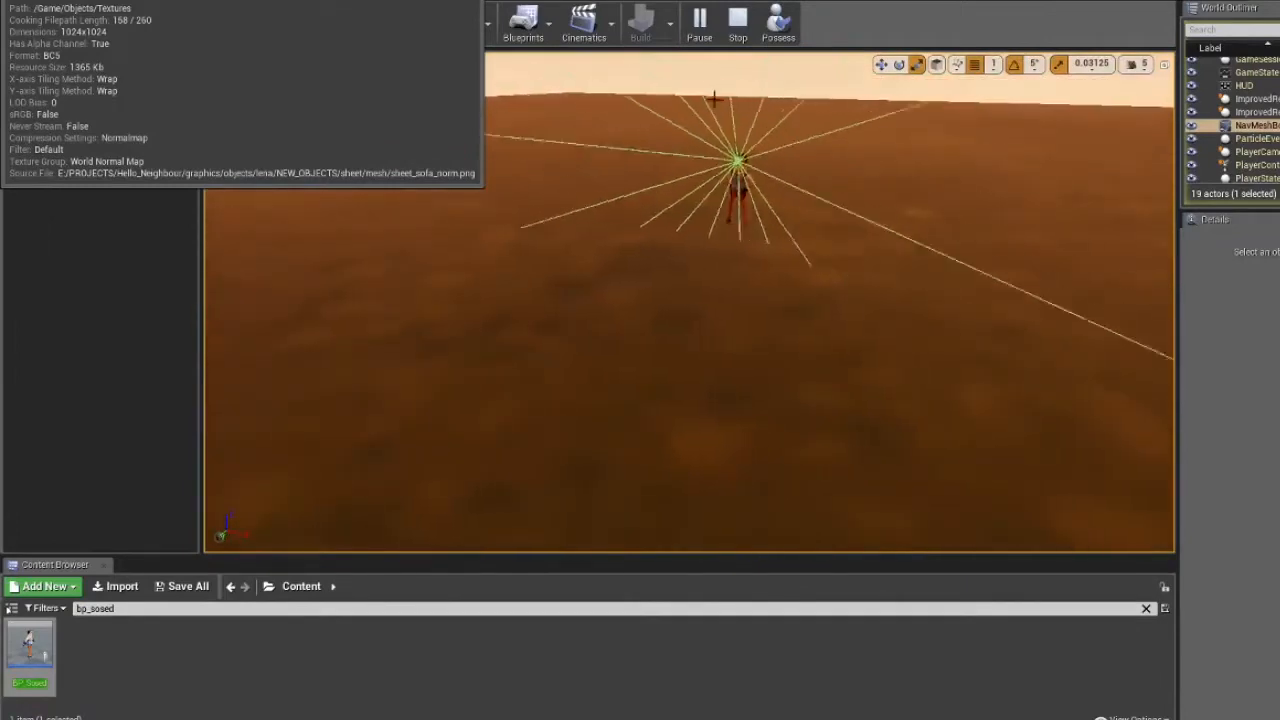
pyautogui.click(738, 22)
# - Find the NeighborHouse actor by searching "nav"-style placeable actors and place it around BP_Sosed inside the nav mesh volume
pyautogui.moveTo(730, 167); pyautogui.dragTo(332, 155, button='right')
pyautogui.press('d')
pyautogui.press('s')
pyautogui.moveTo(735, 195); pyautogui.dragTo(724, 203, button='right')
pyautogui.press('w')
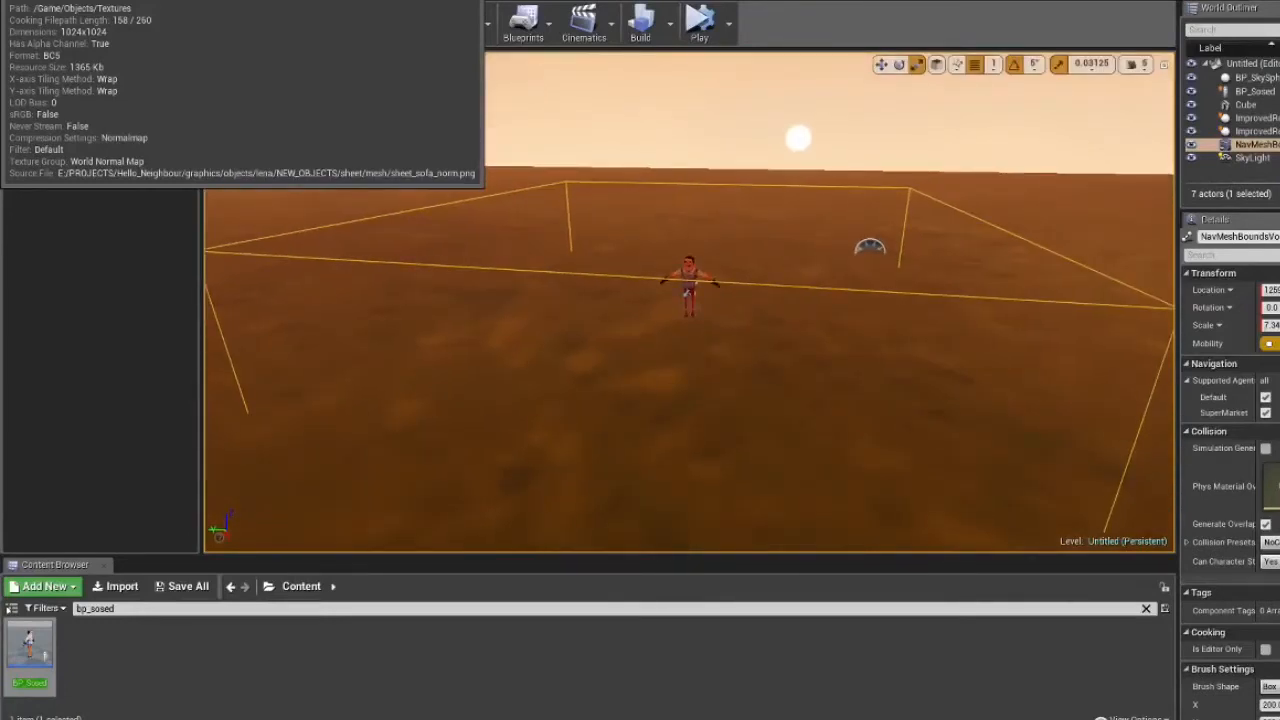
pyautogui.write('n')
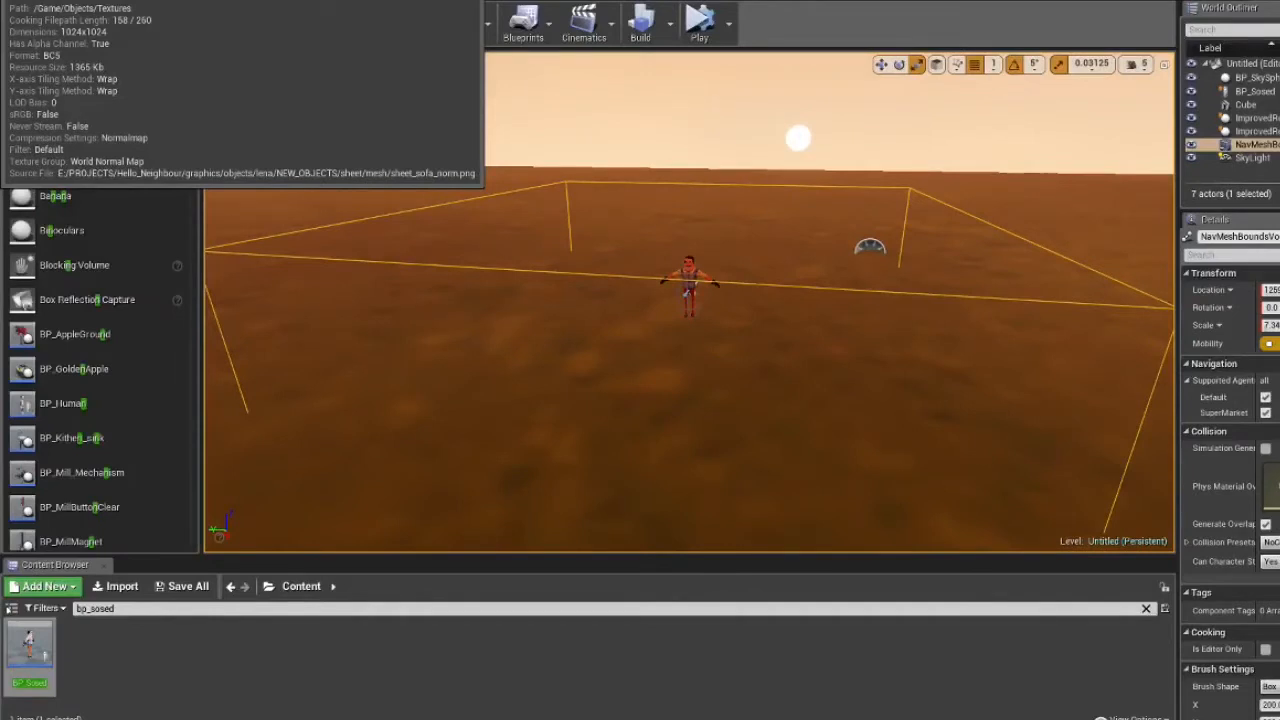
pyautogui.write('av')
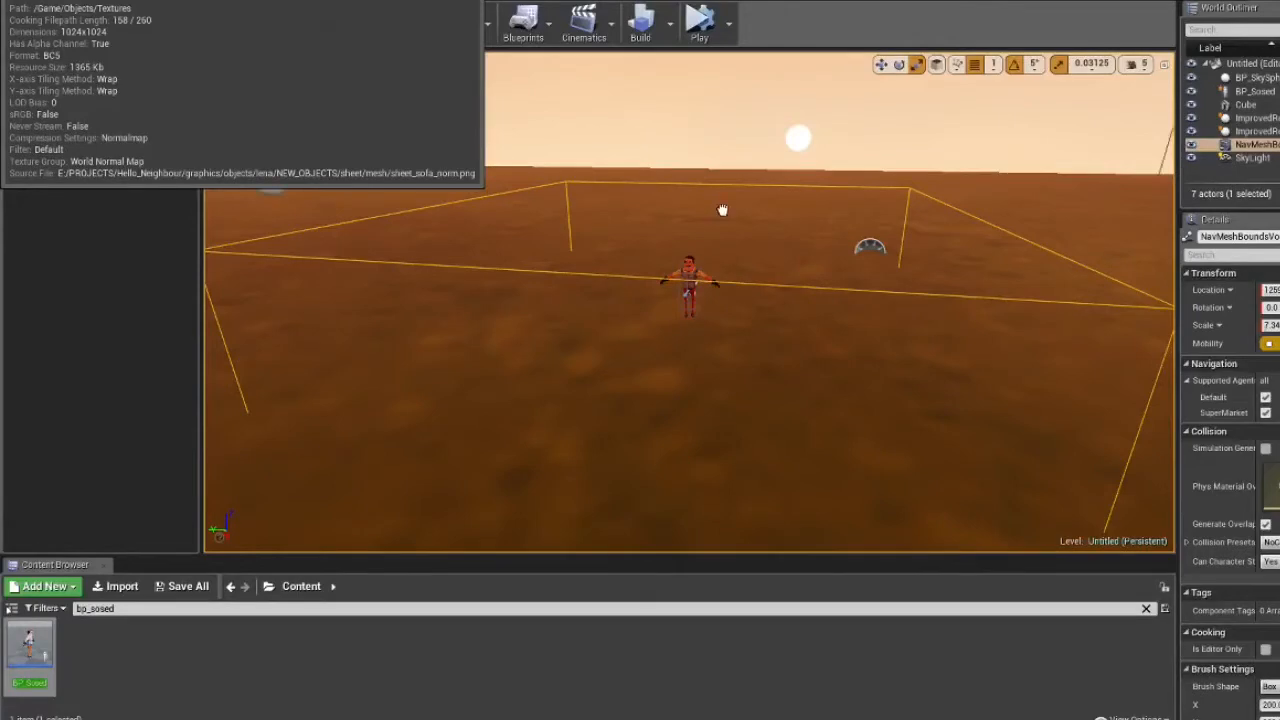
pyautogui.moveTo(722, 210); pyautogui.dragTo(712, 268)
pyautogui.press('f')
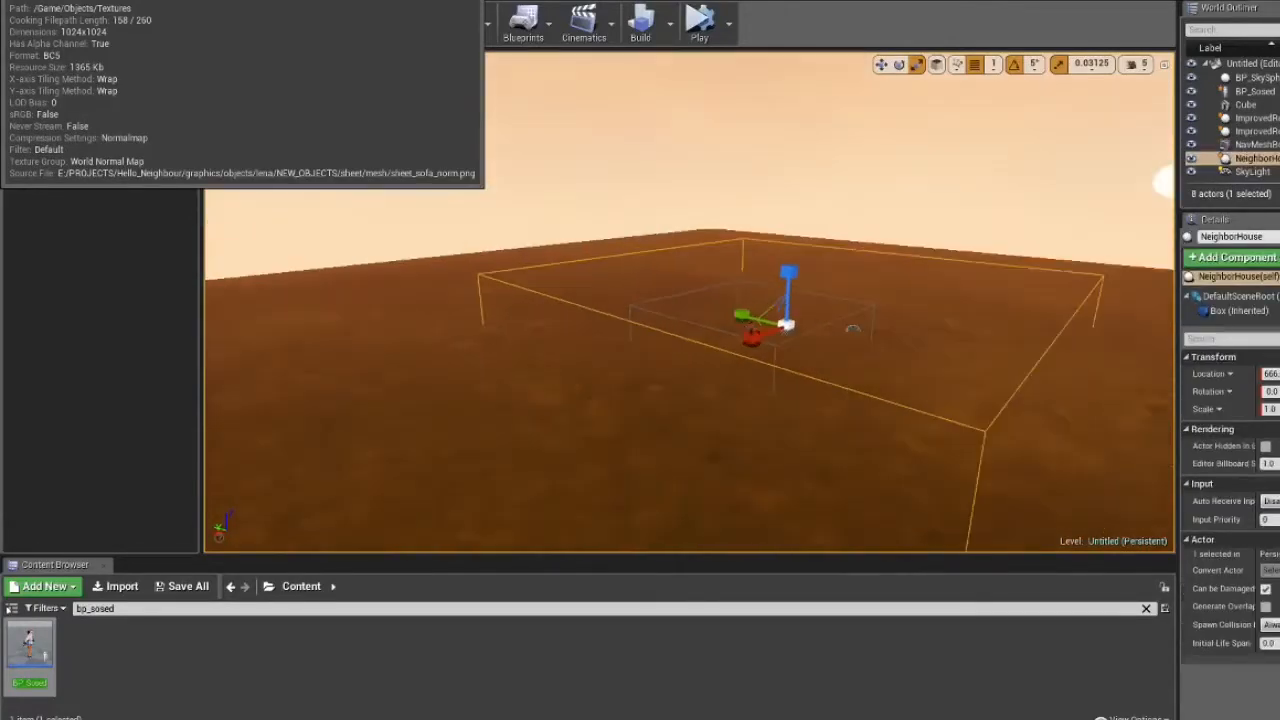
pyautogui.moveTo(712, 268); pyautogui.dragTo(871, 233, button='right')
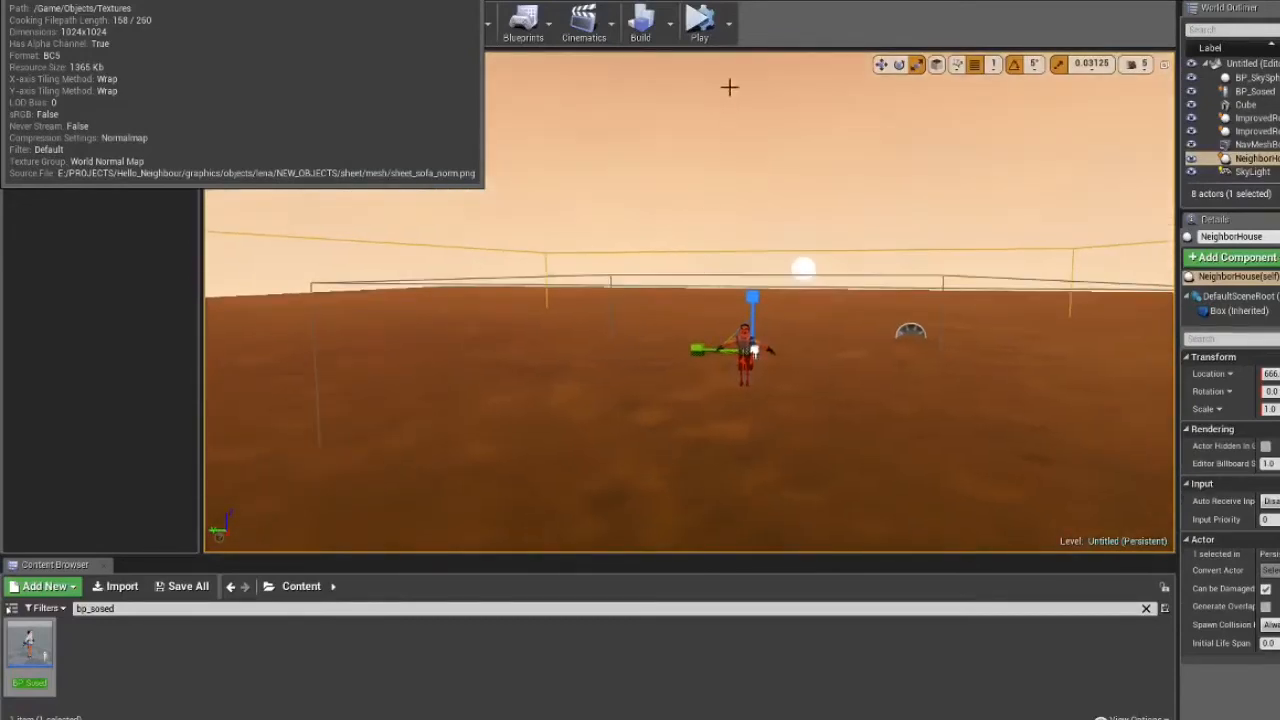
# - Play the level in the Selected Viewport mode to test the neighbor's behavior, and end the session
pyautogui.click(728, 23)
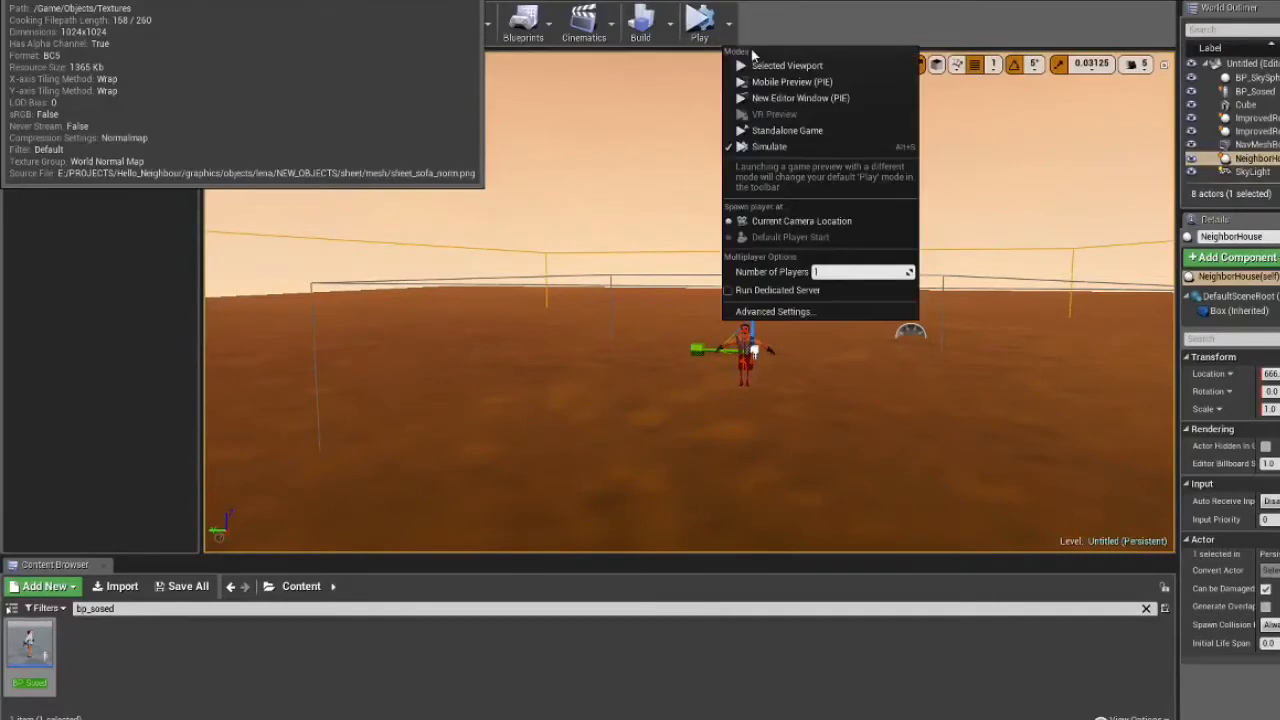
pyautogui.click(785, 65)
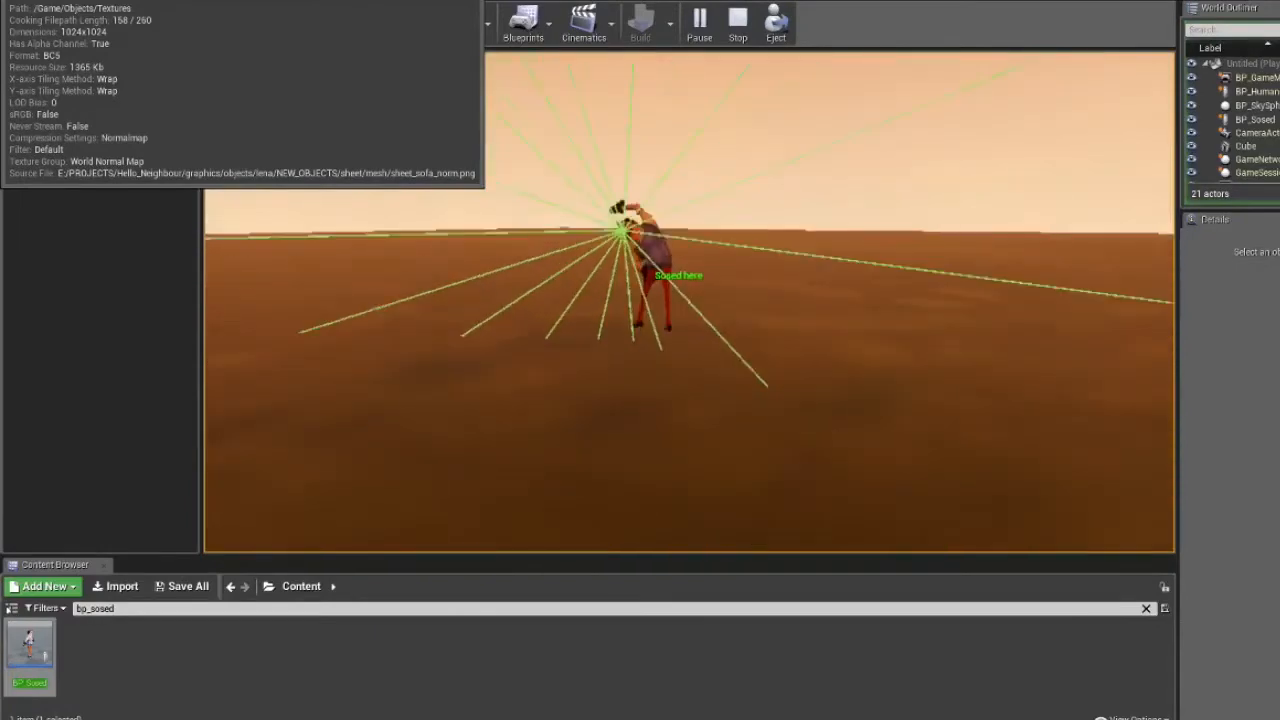
pyautogui.press('Escape')
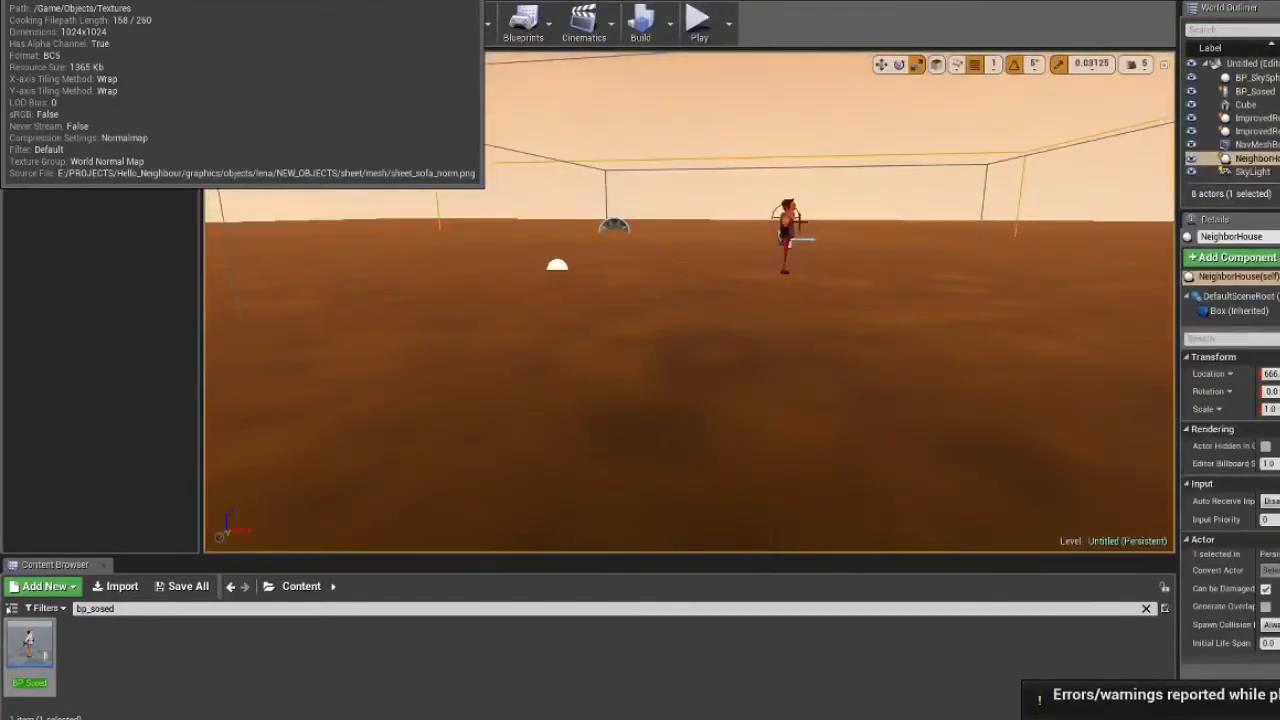
# - Select BP_Sosed in the level and assign NeighborHouse as its Neighbor Home
pyautogui.moveTo(690, 302); pyautogui.dragTo(680, 302, button='right')
pyautogui.click(798, 232)
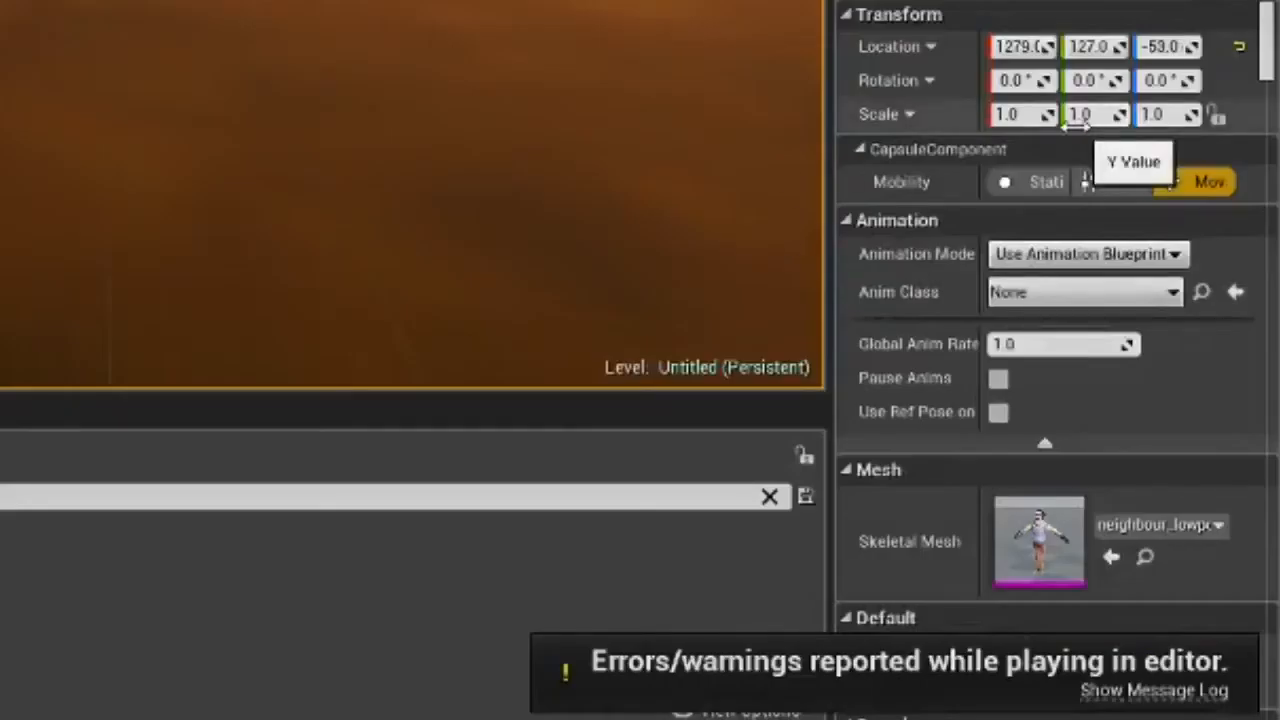
pyautogui.scroll(-5, 940, 215)
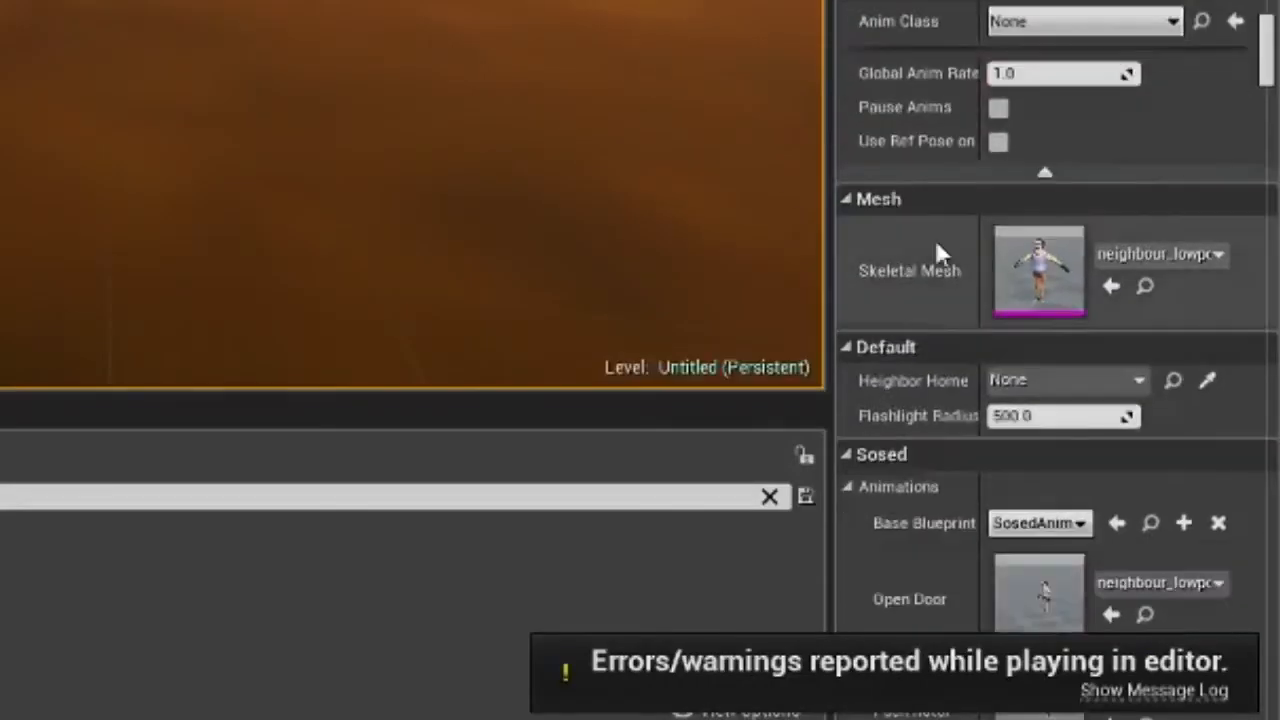
pyautogui.click(1034, 379)
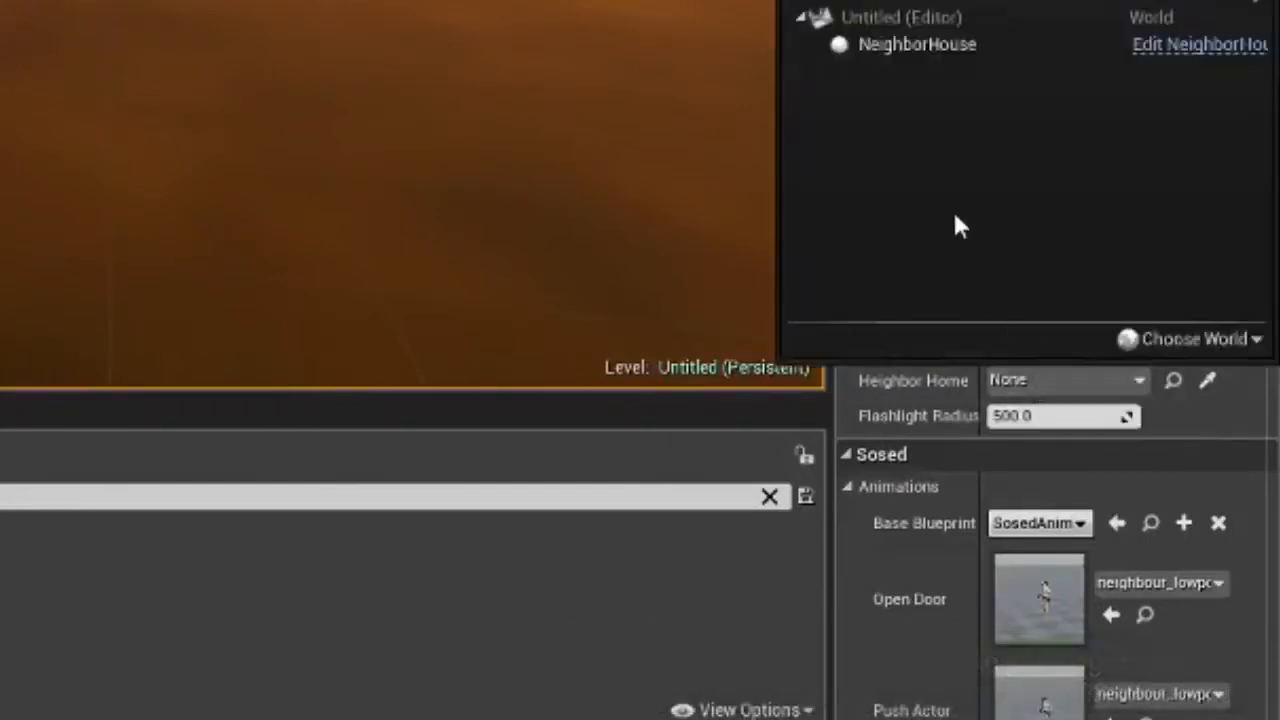
pyautogui.click(925, 45)
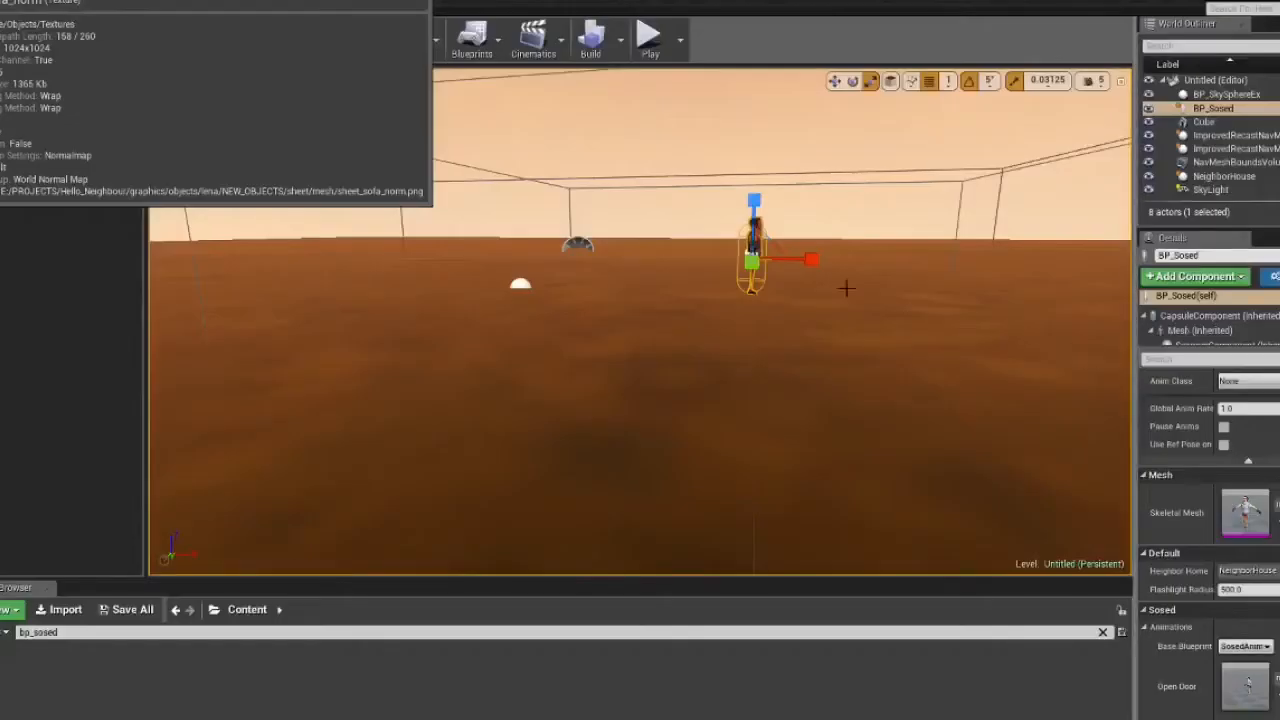
# - Play-test the neighbor with its home assigned, and end the session
pyautogui.click(649, 40)
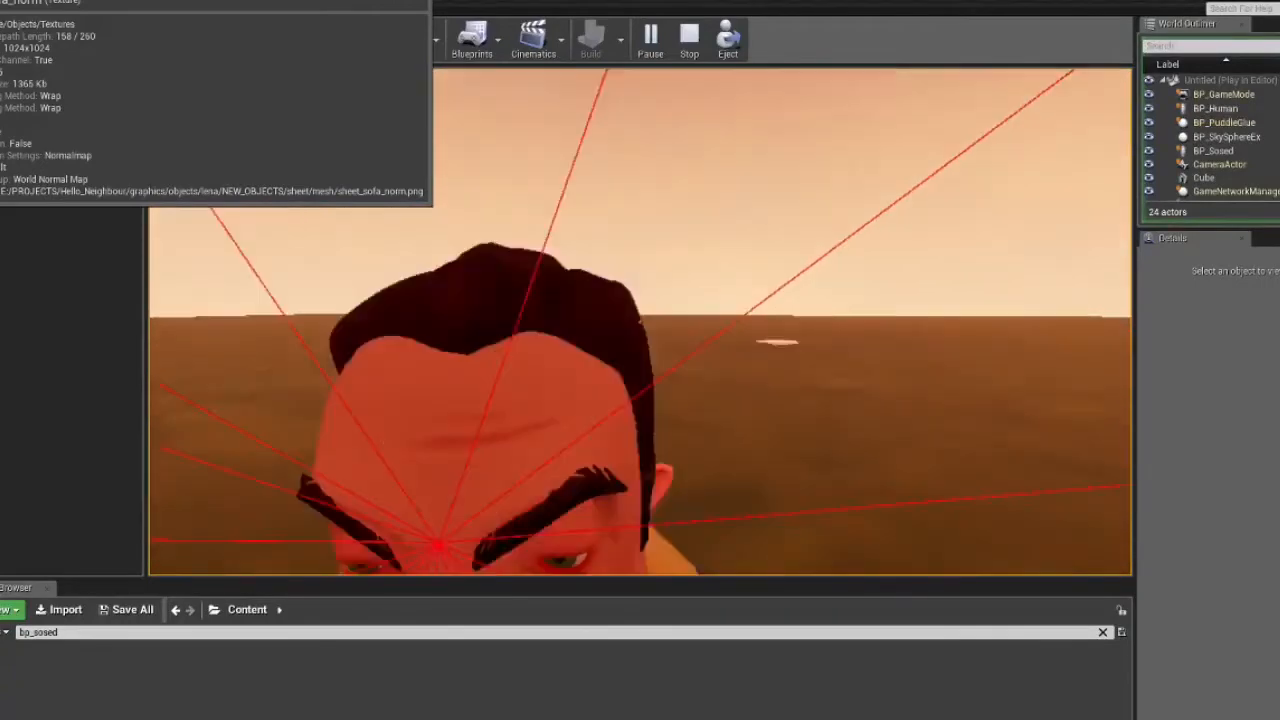
pyautogui.press('Escape')
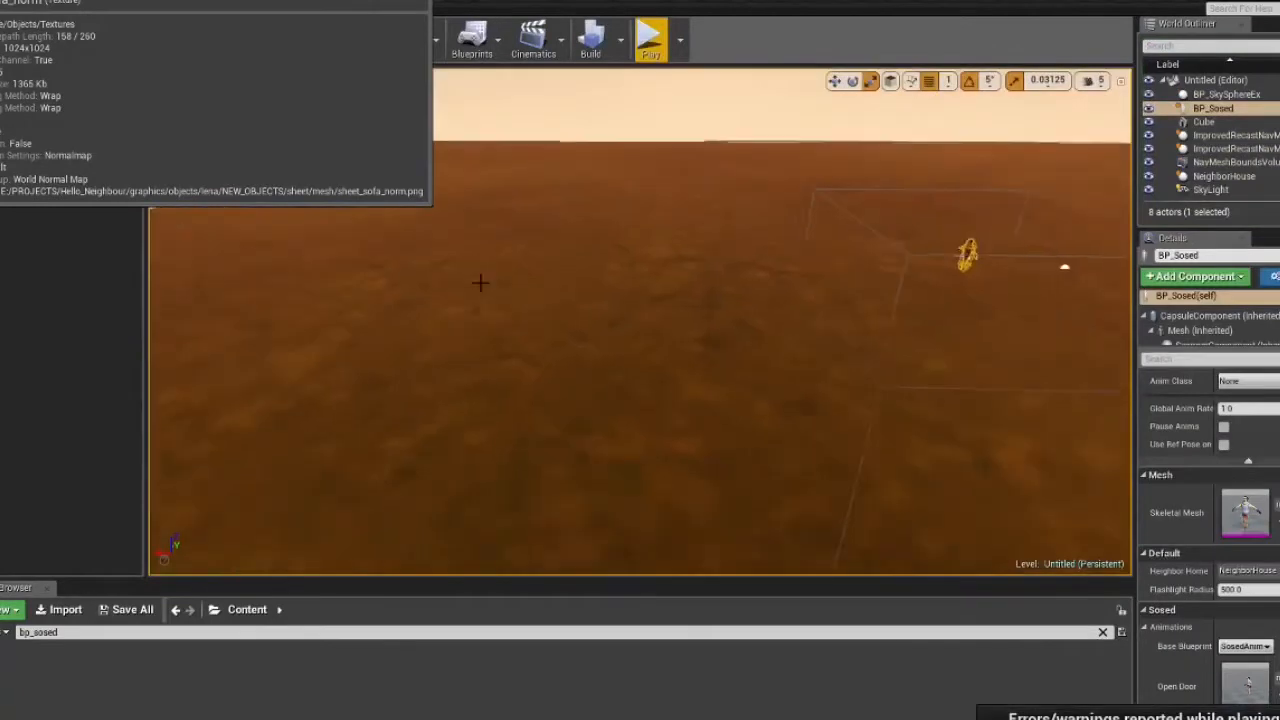
# - Find the PlayerHouse actor by searching the placeable actors for "play" and place it on the ground away from NeighborHouse
pyautogui.scroll(1, 480, 283)
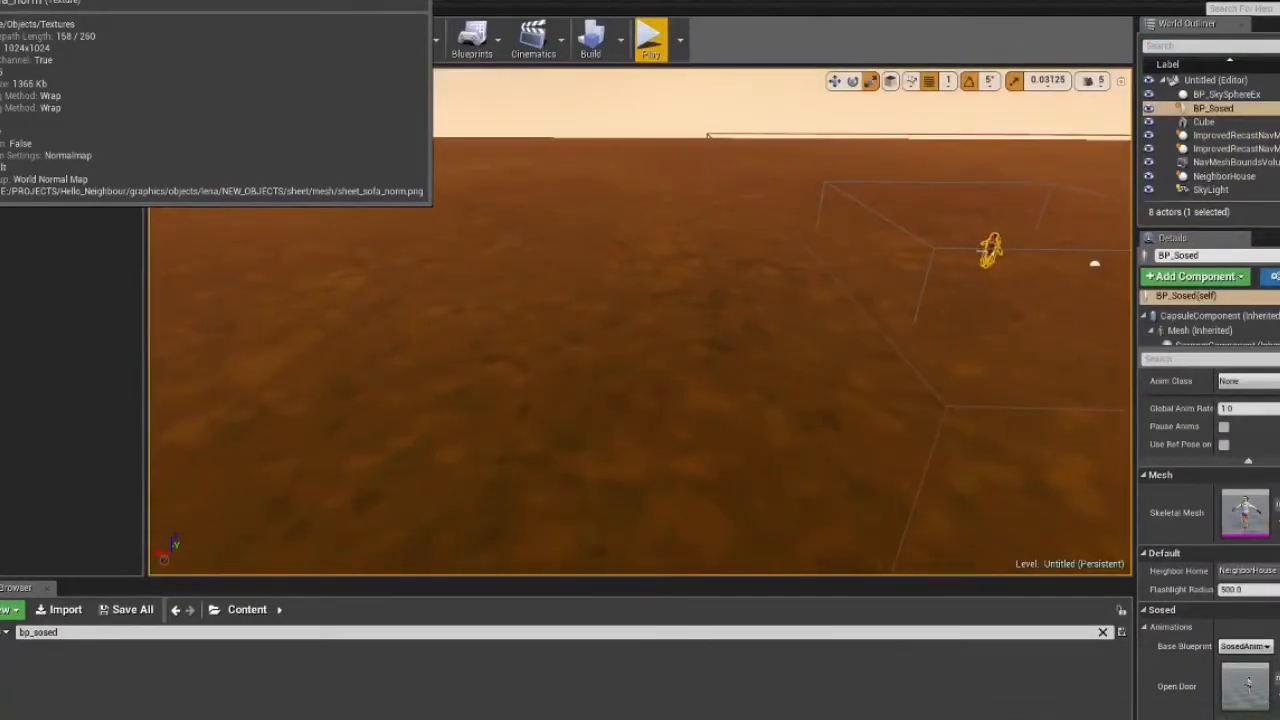
pyautogui.press('BackSpace')
pyautogui.write('pl')
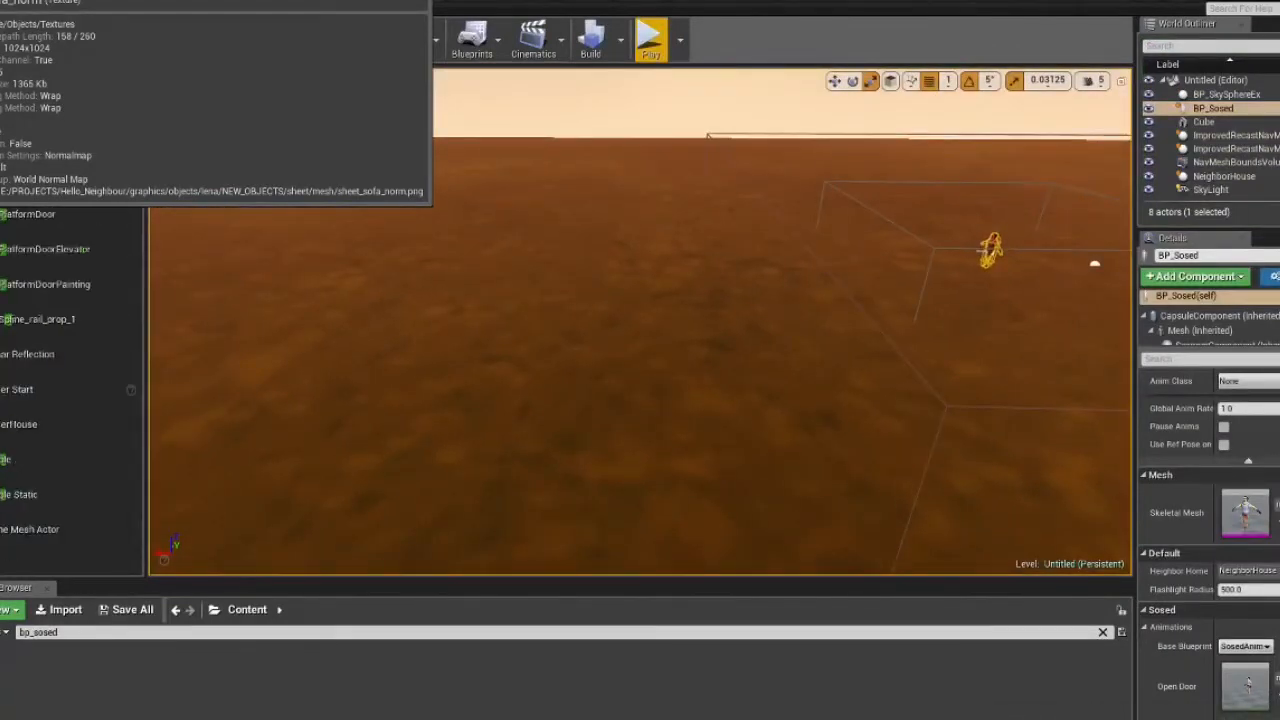
pyautogui.write('ay')
pyautogui.press('BackSpace')
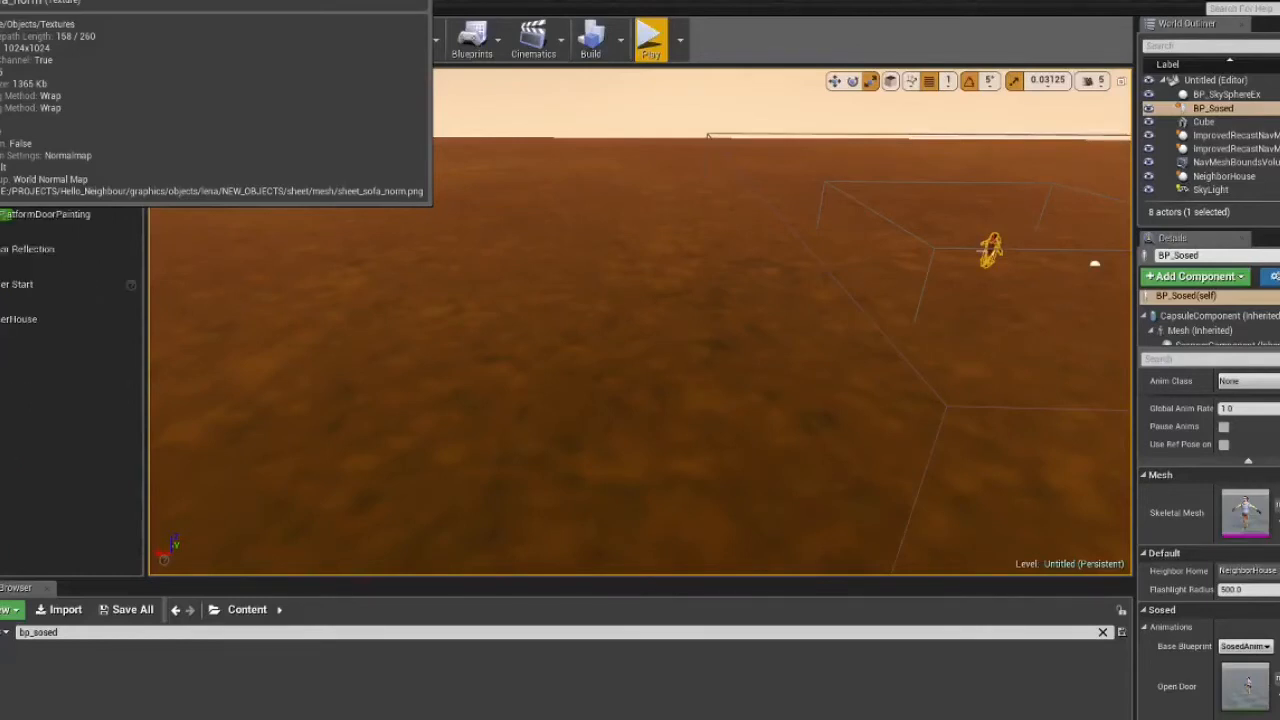
pyautogui.write('y')
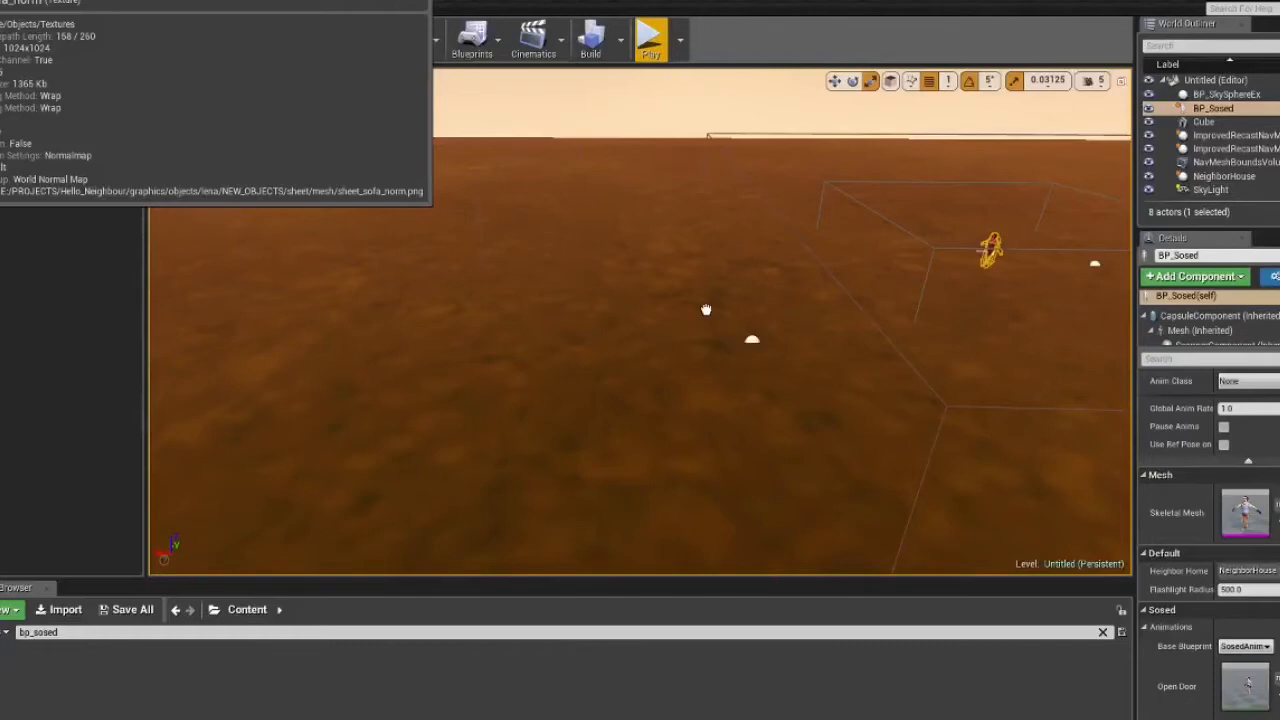
pyautogui.moveTo(598, 267); pyautogui.dragTo(591, 276)
pyautogui.moveTo(591, 276); pyautogui.dragTo(623, 157, button='right')
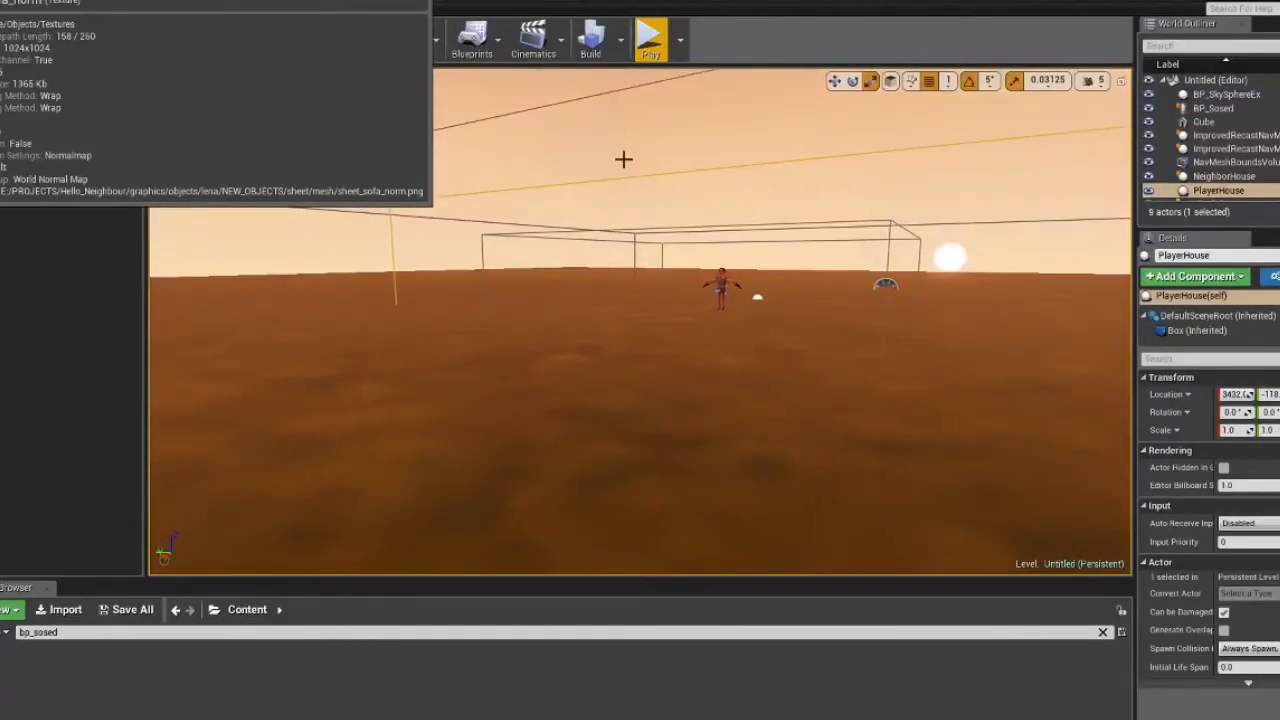
# - Play-test the level with PlayerHouse in place by backing away from the neighbor, and end the session
pyautogui.click(650, 40)
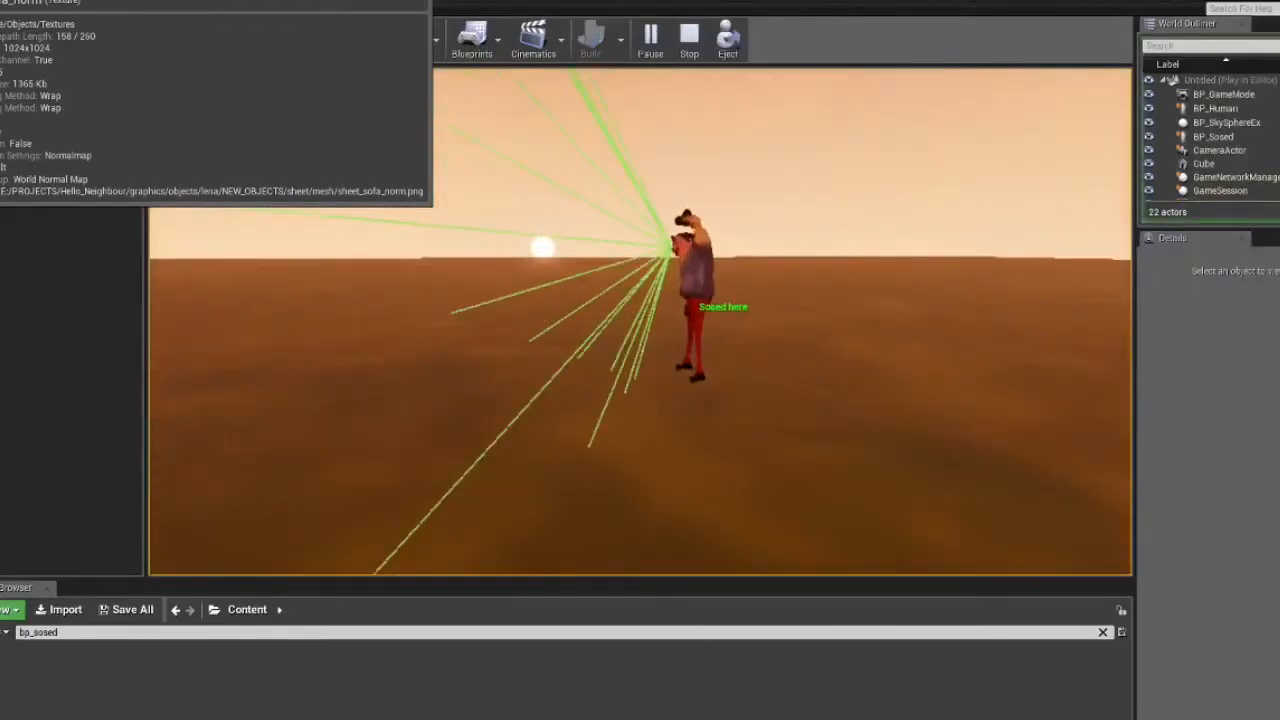
pyautogui.press('s')
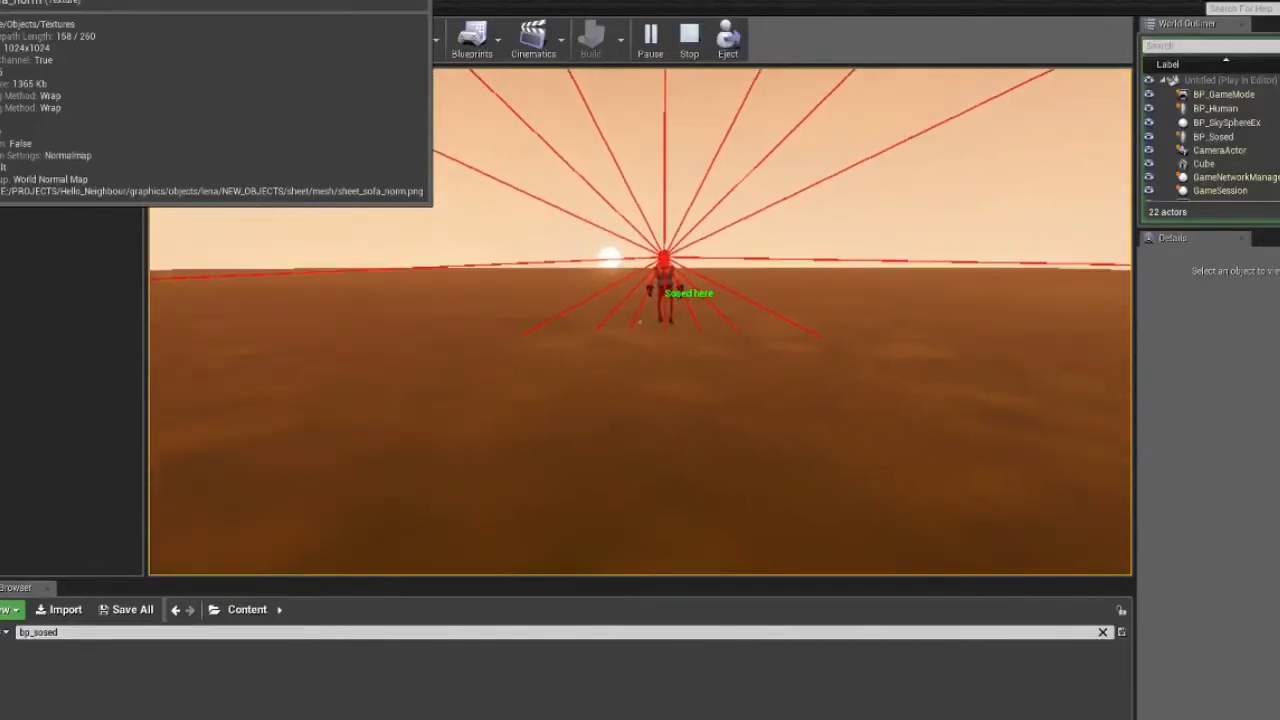
pyautogui.press('Escape')
# - Find the Door_inward asset by searching the project content for "door inward" and place it on the open ground
pyautogui.moveTo(820, 140); pyautogui.dragTo(770, 200, button='right')
pyautogui.press('s')
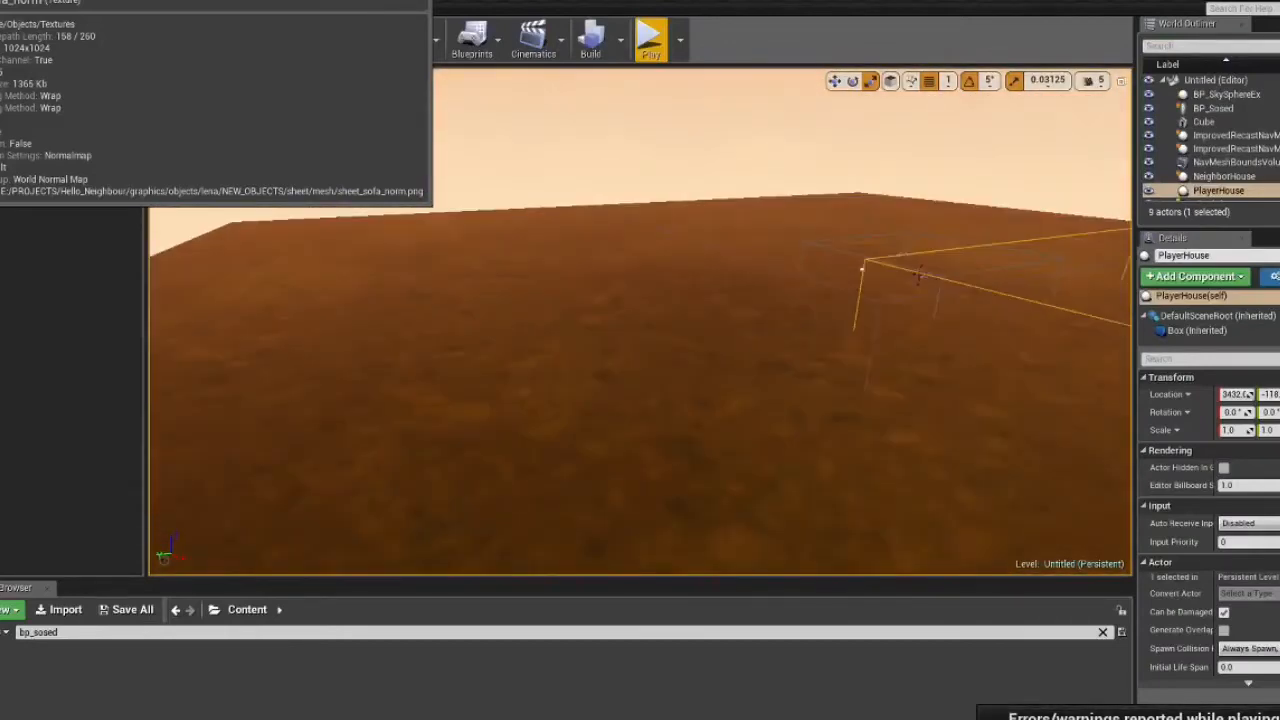
pyautogui.moveTo(778, 253)
pyautogui.mouseDown(button='right')
pyautogui.moveTo(745, 228)
pyautogui.moveTo(778, 253)
pyautogui.mouseUp(button='right')
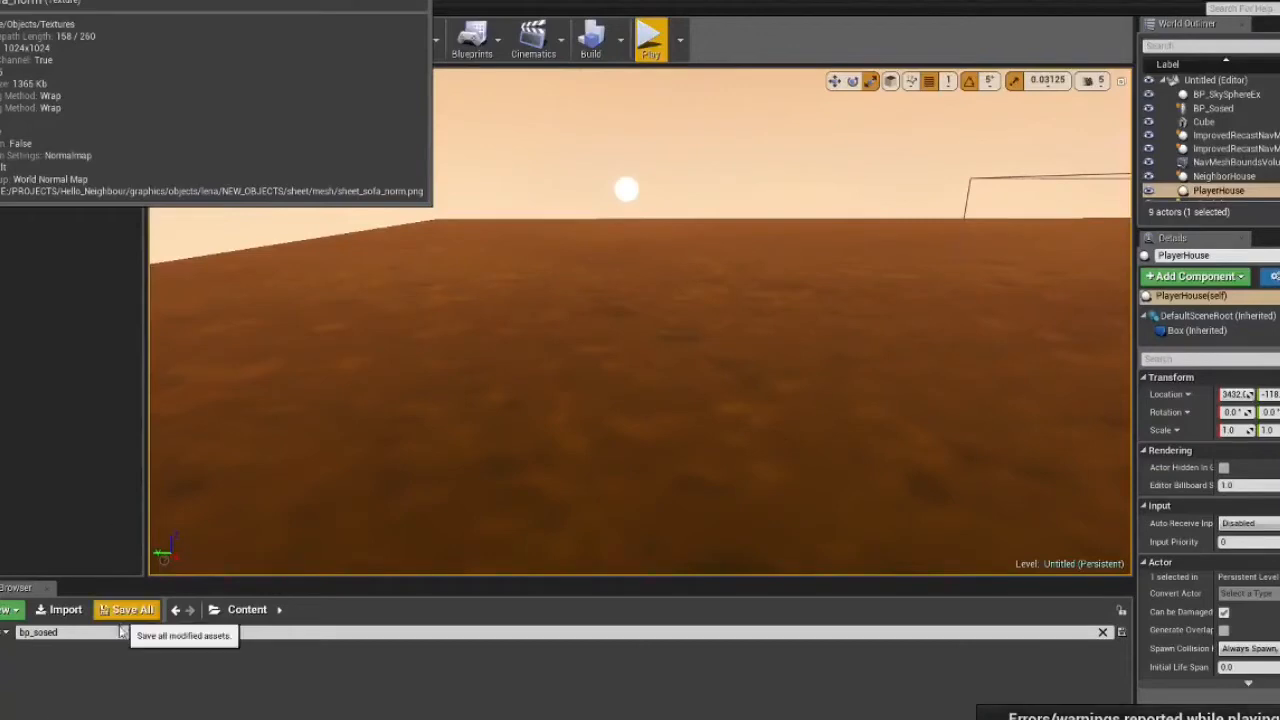
pyautogui.moveTo(98, 632); pyautogui.dragTo(2, 632)
pyautogui.write('doo')
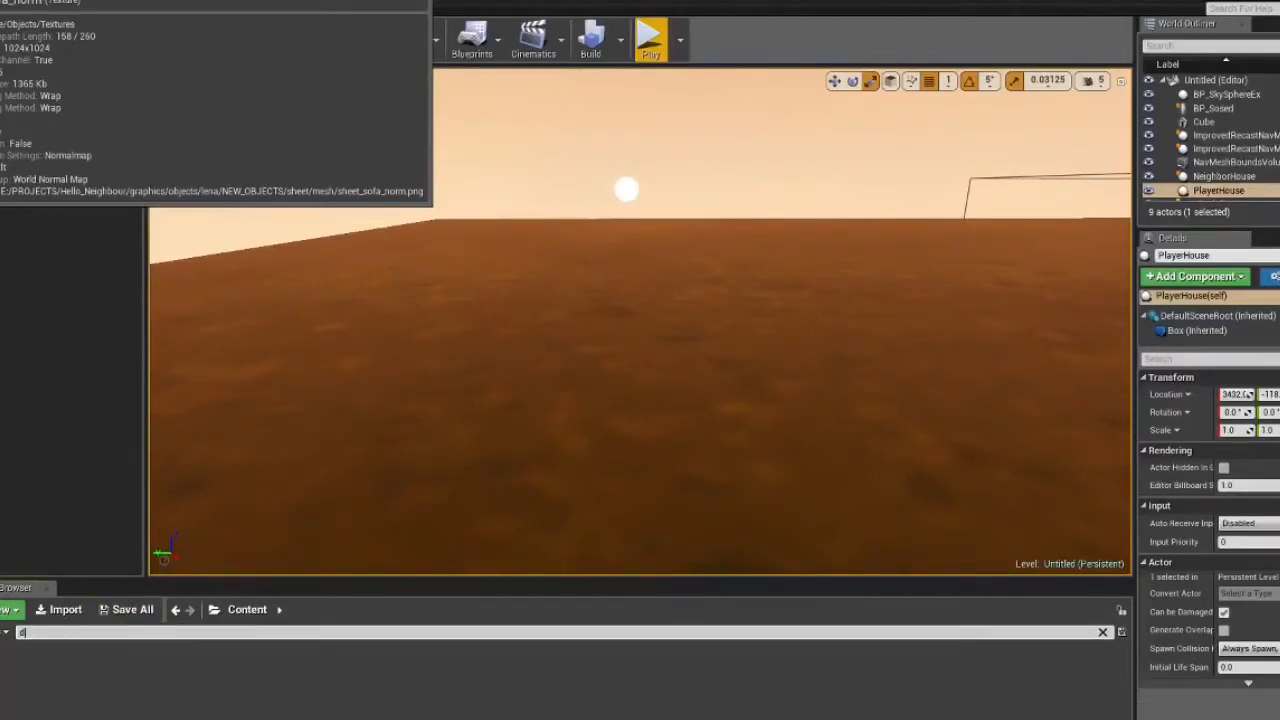
pyautogui.write('r')
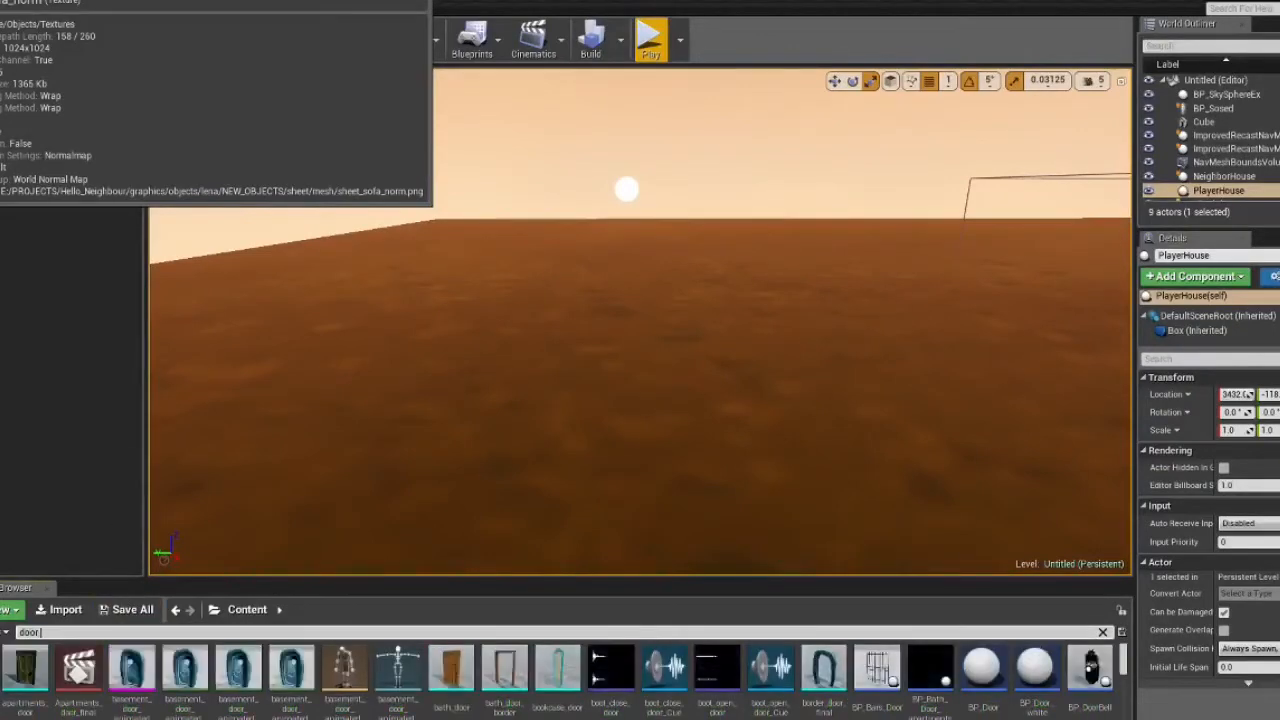
pyautogui.write(' inward')
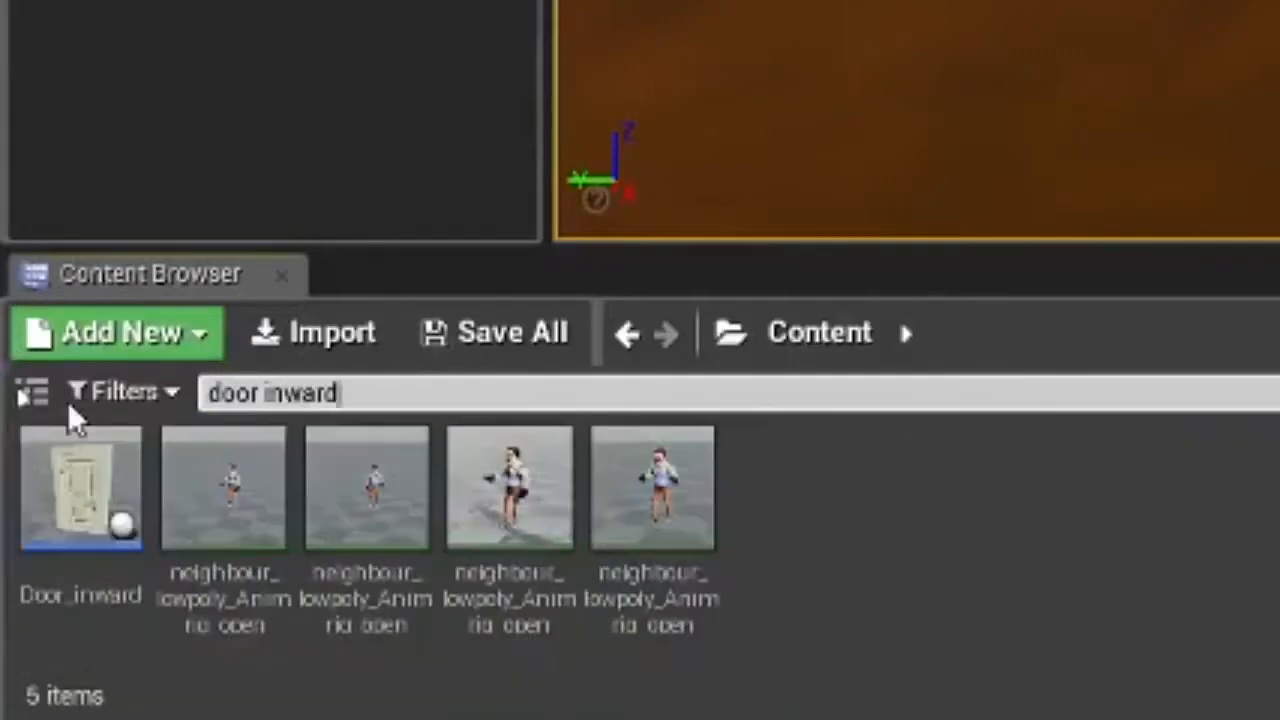
pyautogui.click(100, 457)
pyautogui.moveTo(100, 457); pyautogui.dragTo(292, 382)
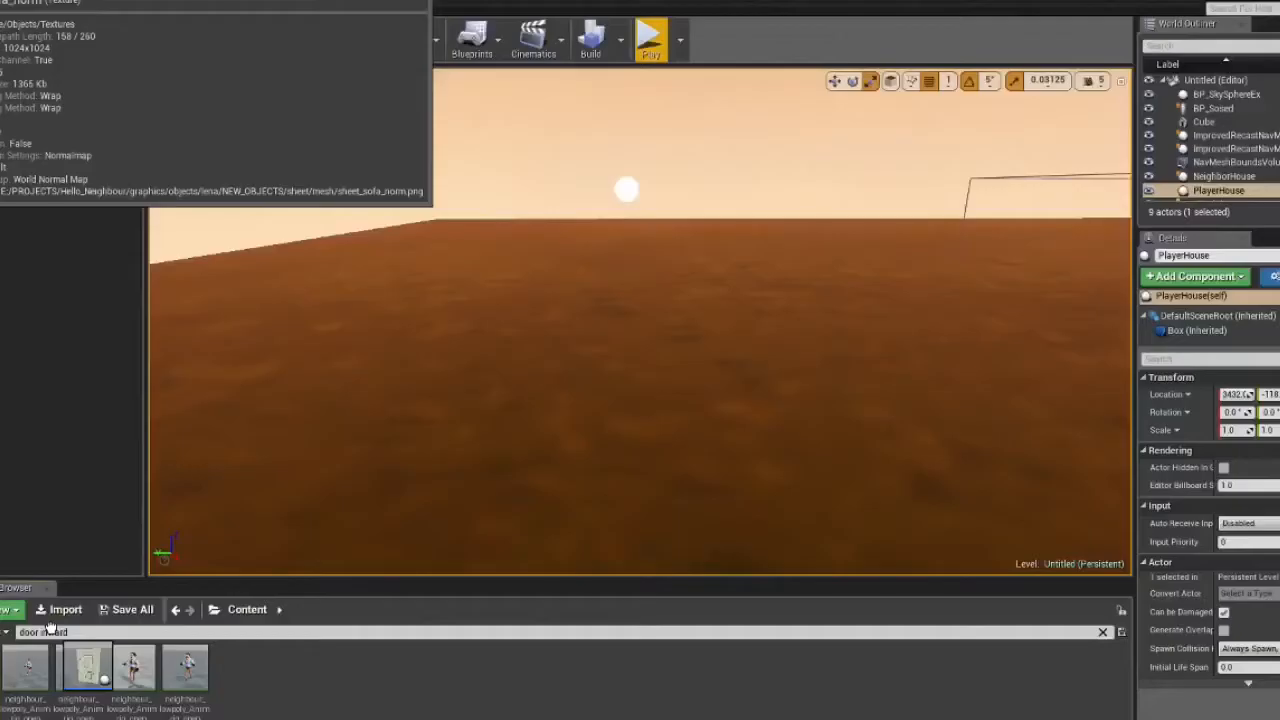
pyautogui.moveTo(50, 625); pyautogui.dragTo(621, 335)
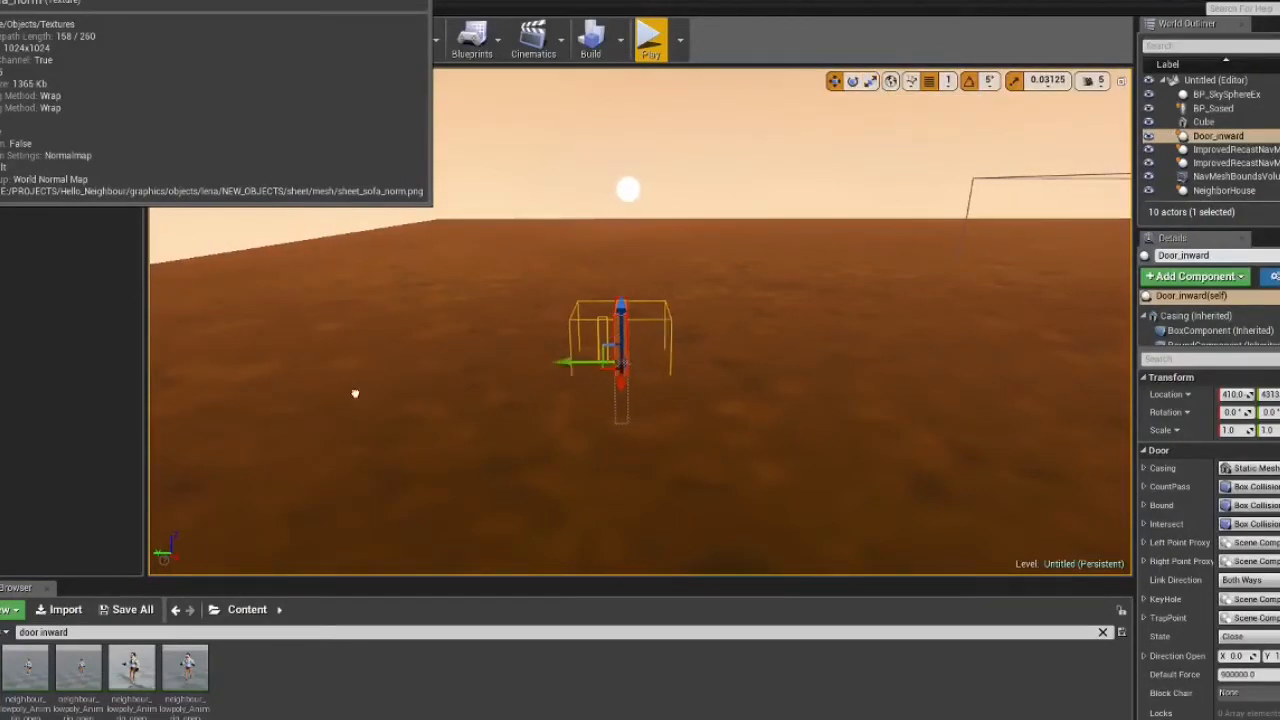
# - Raise Door_inward vertically until the whole door stands above the ground
pyautogui.moveTo(354, 392); pyautogui.dragTo(110, 406, button='right')
pyautogui.press('d')
pyautogui.press('w')
pyautogui.press('d')
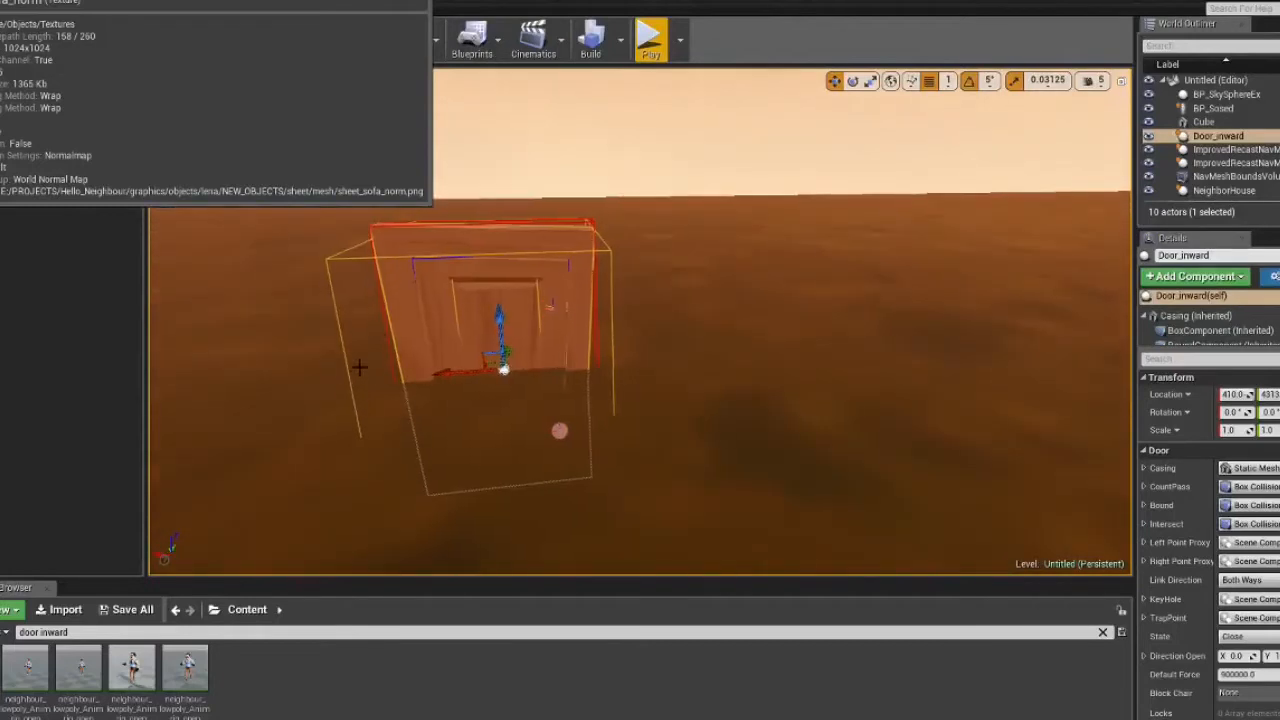
pyautogui.moveTo(499, 320); pyautogui.dragTo(487, 188)
pyautogui.press('f')
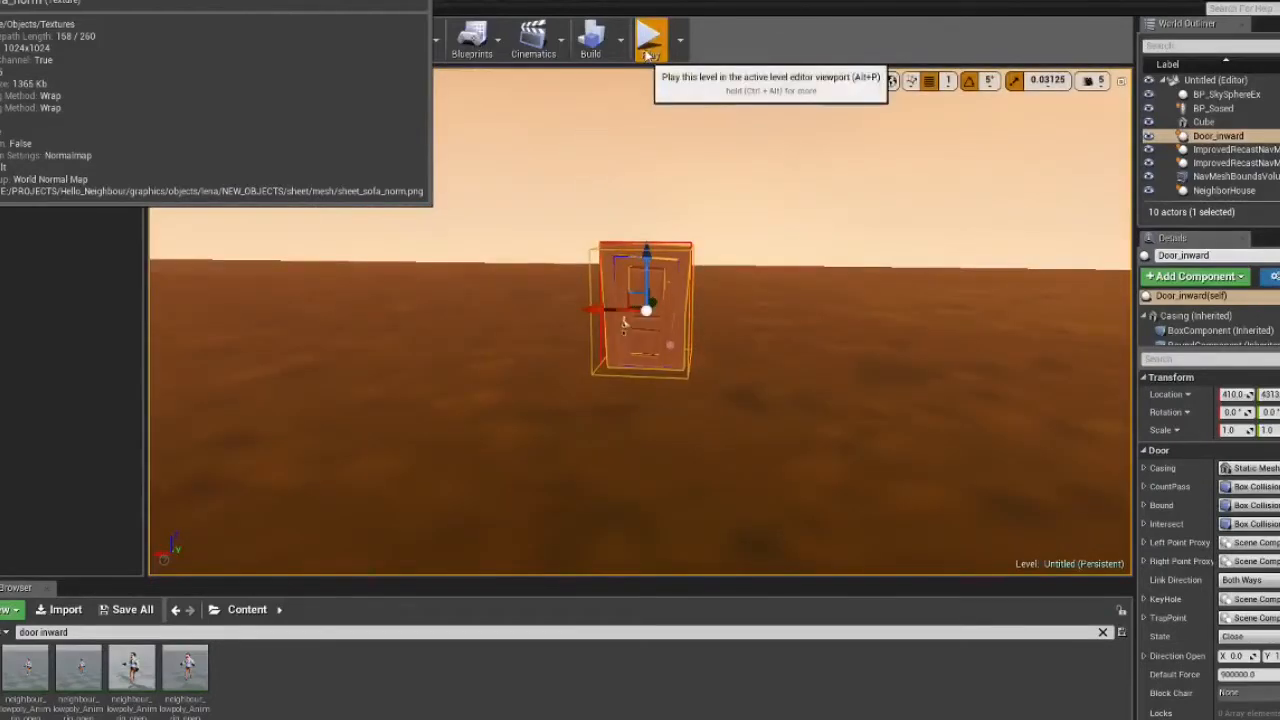
# - Play-test the level with Door_inward in place, and end the session
pyautogui.click(648, 38)
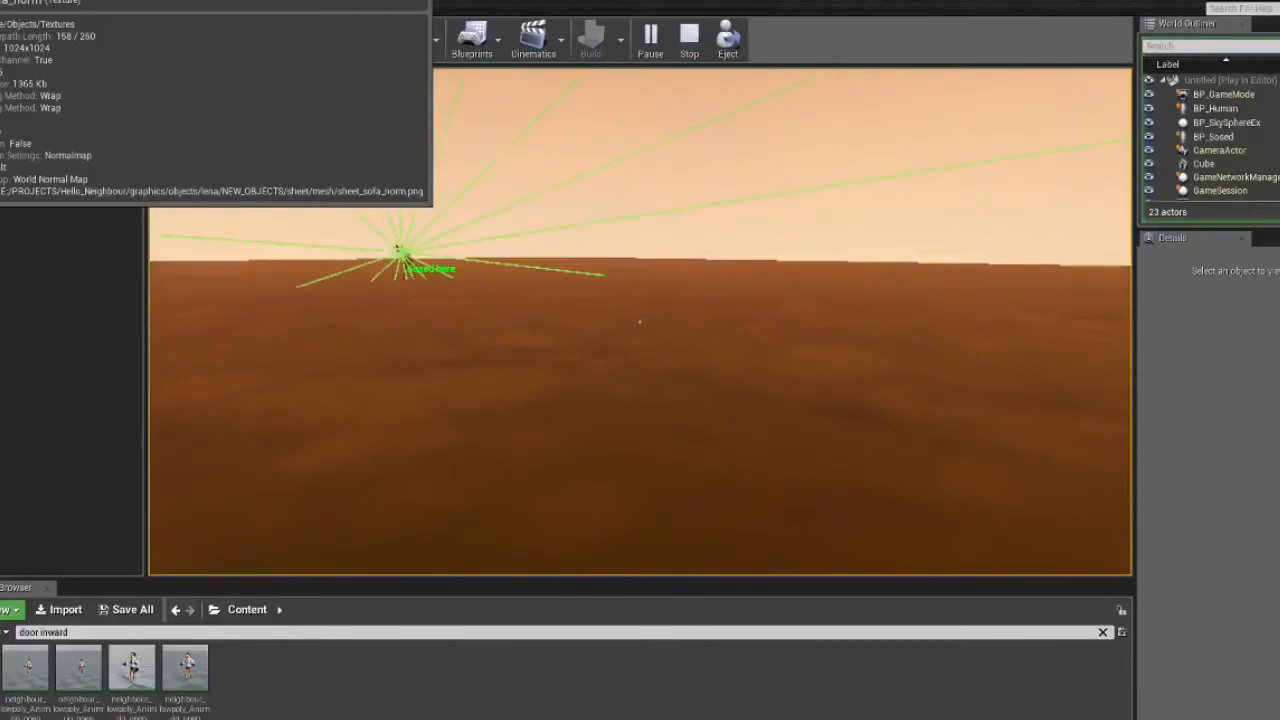
pyautogui.press('Escape')
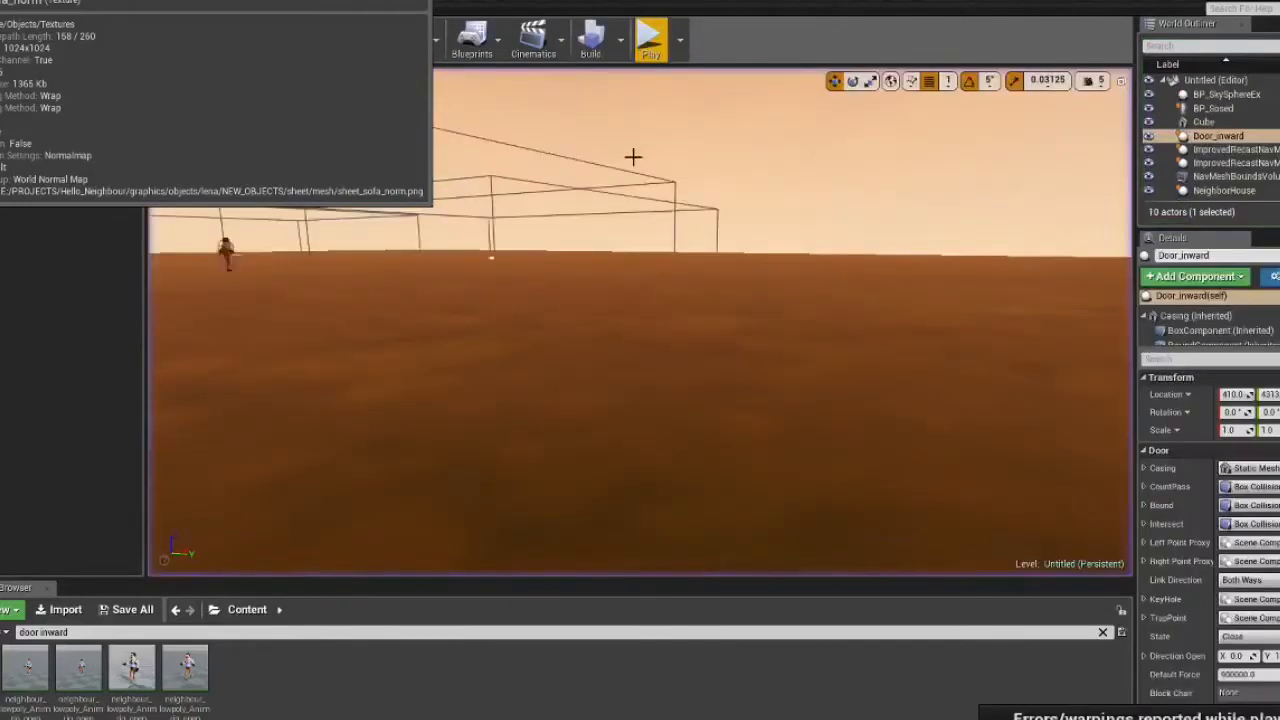
pyautogui.moveTo(631, 154); pyautogui.dragTo(560, 300, button='right')
pyautogui.moveTo(760, 300); pyautogui.dragTo(678, 203, button='right')
pyautogui.press('d')
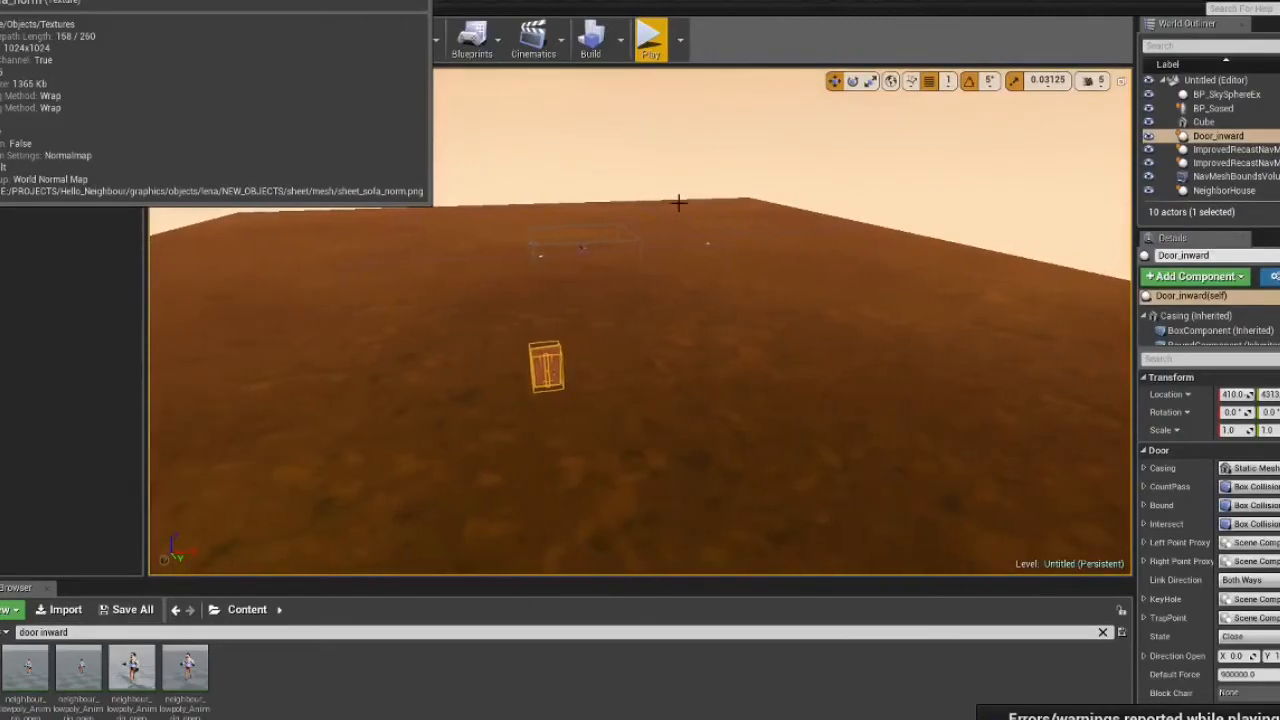
# - Save the level in /Game/Maps under the name Tutorial
pyautogui.hotkey('ctrl', 's')
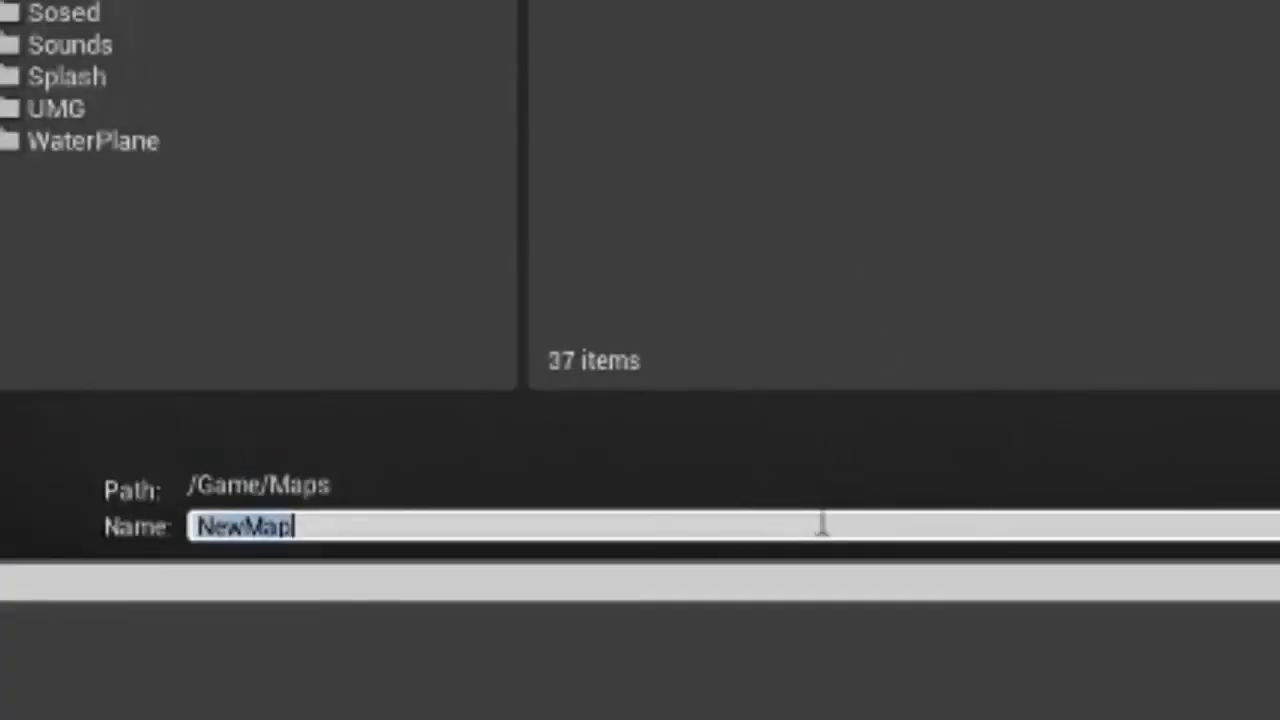
pyautogui.press('BackSpace')
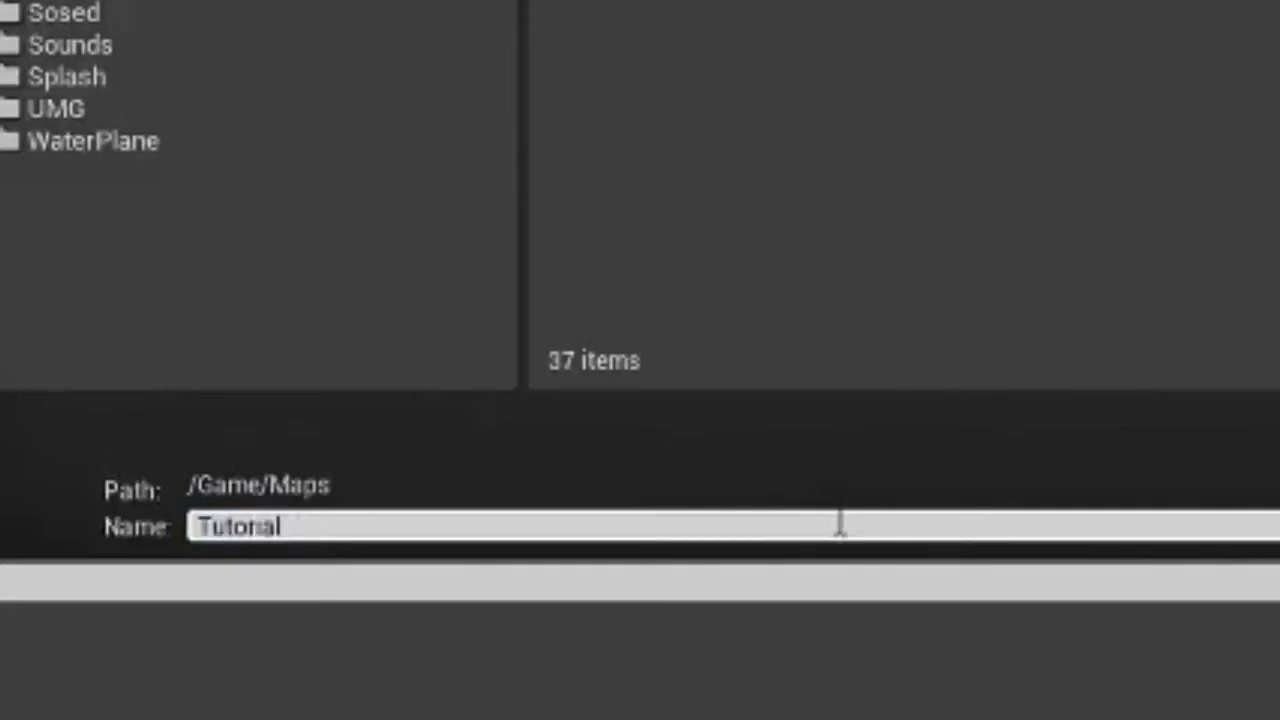
pyautogui.press('Return')
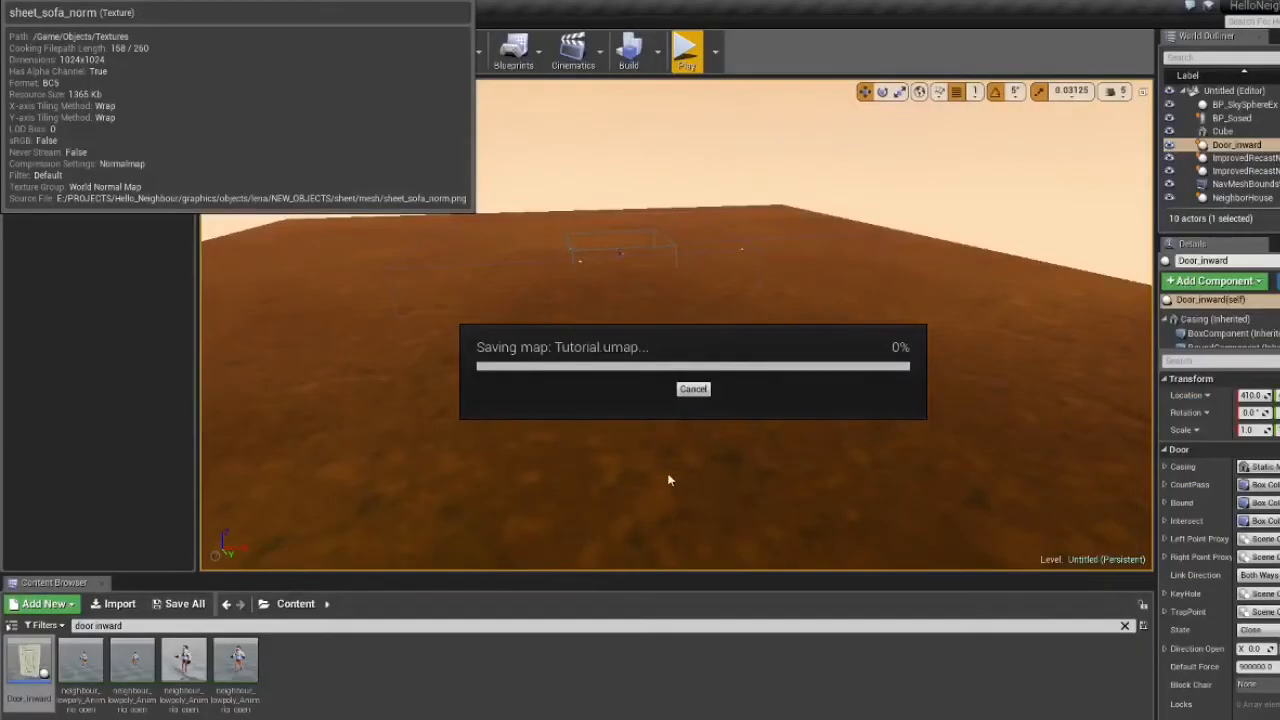
# - Play-test the Tutorial map close up to the door, end the session, and focus on Door_inward
pyautogui.moveTo(524, 295)
pyautogui.mouseDown(button='right')
pyautogui.moveTo(484, 312)
pyautogui.moveTo(516, 312)
pyautogui.moveTo(524, 295)
pyautogui.mouseUp(button='right')
pyautogui.press('w')
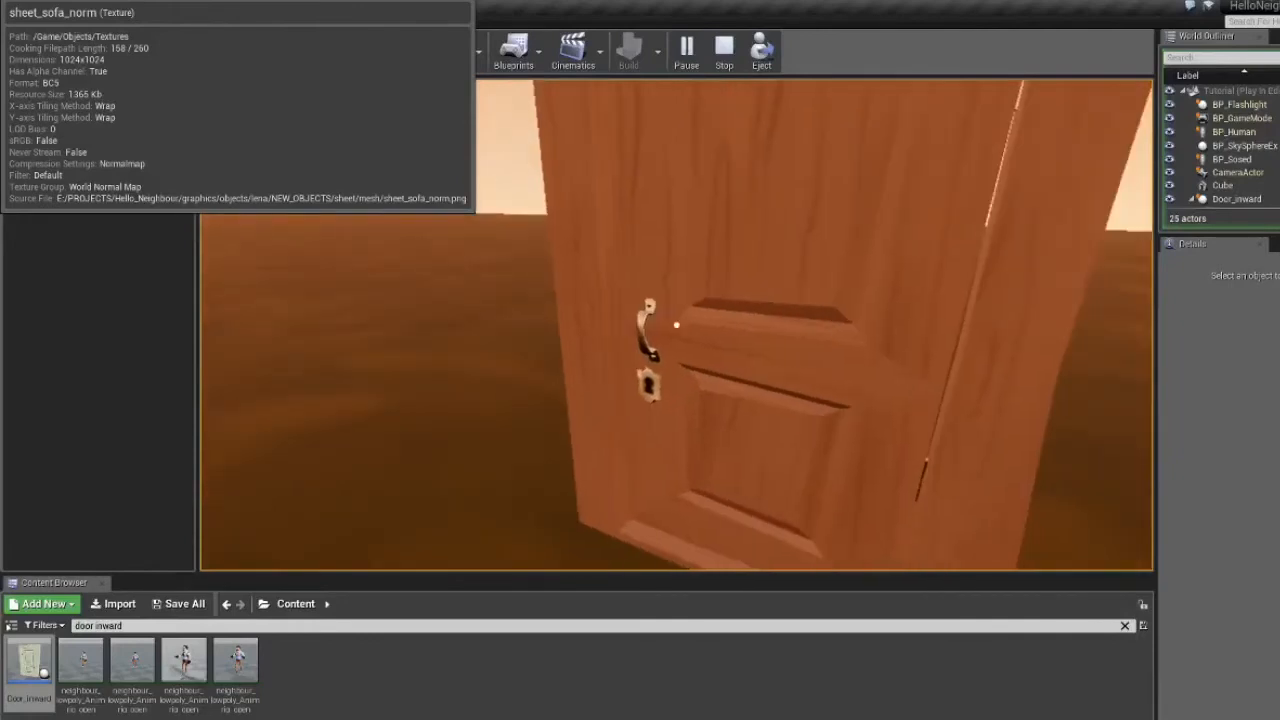
pyautogui.press('Escape')
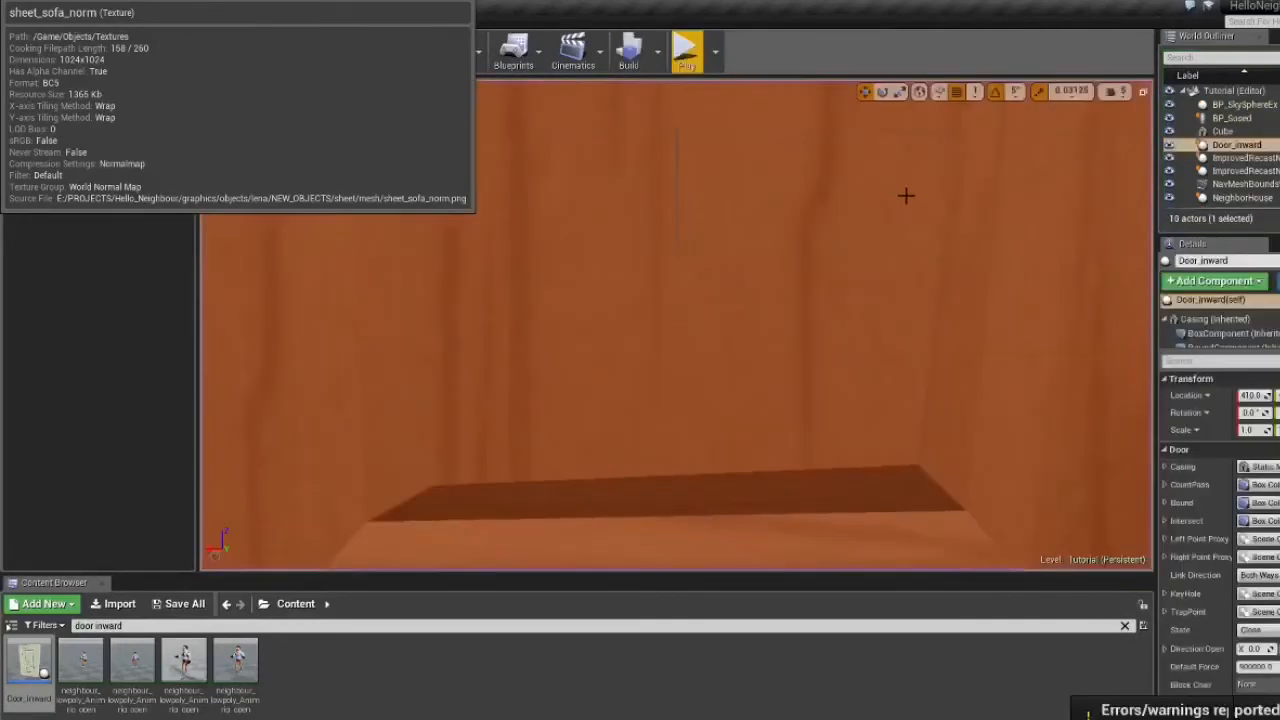
pyautogui.press('f')
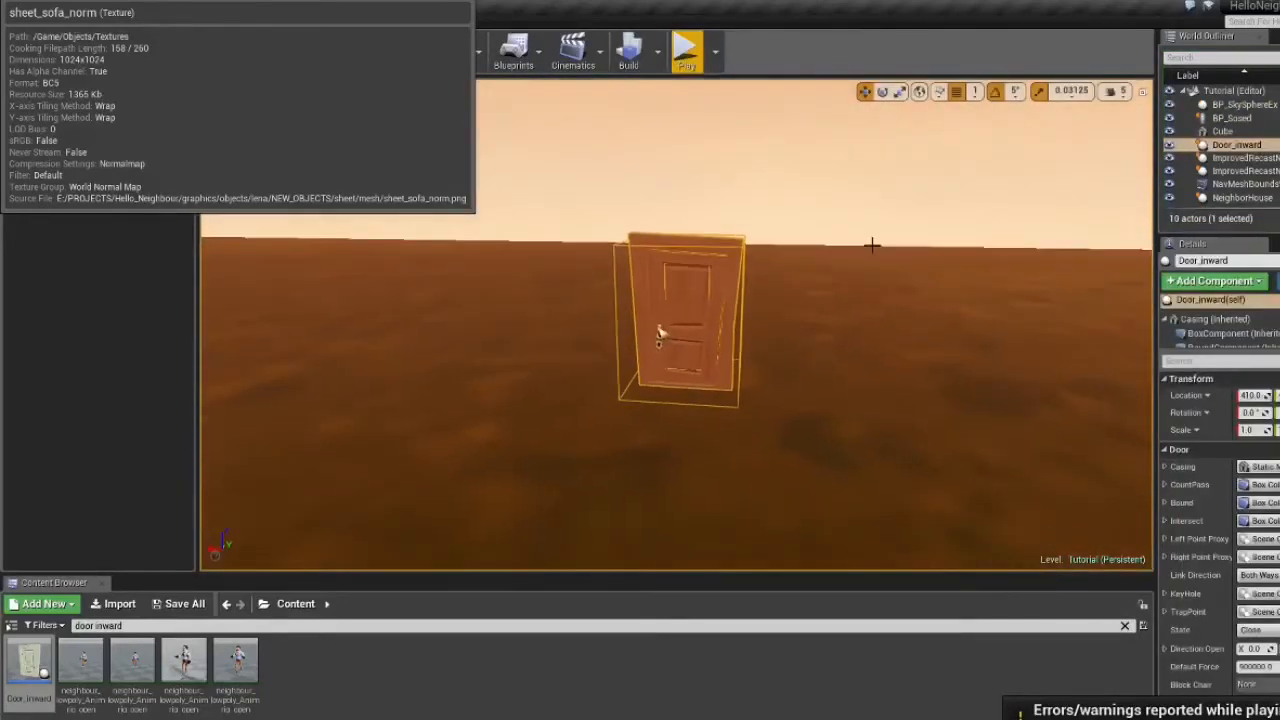
# - Place an additive Box brush from the geometry shapes on the ground in front of the door
pyautogui.click(365, 626)
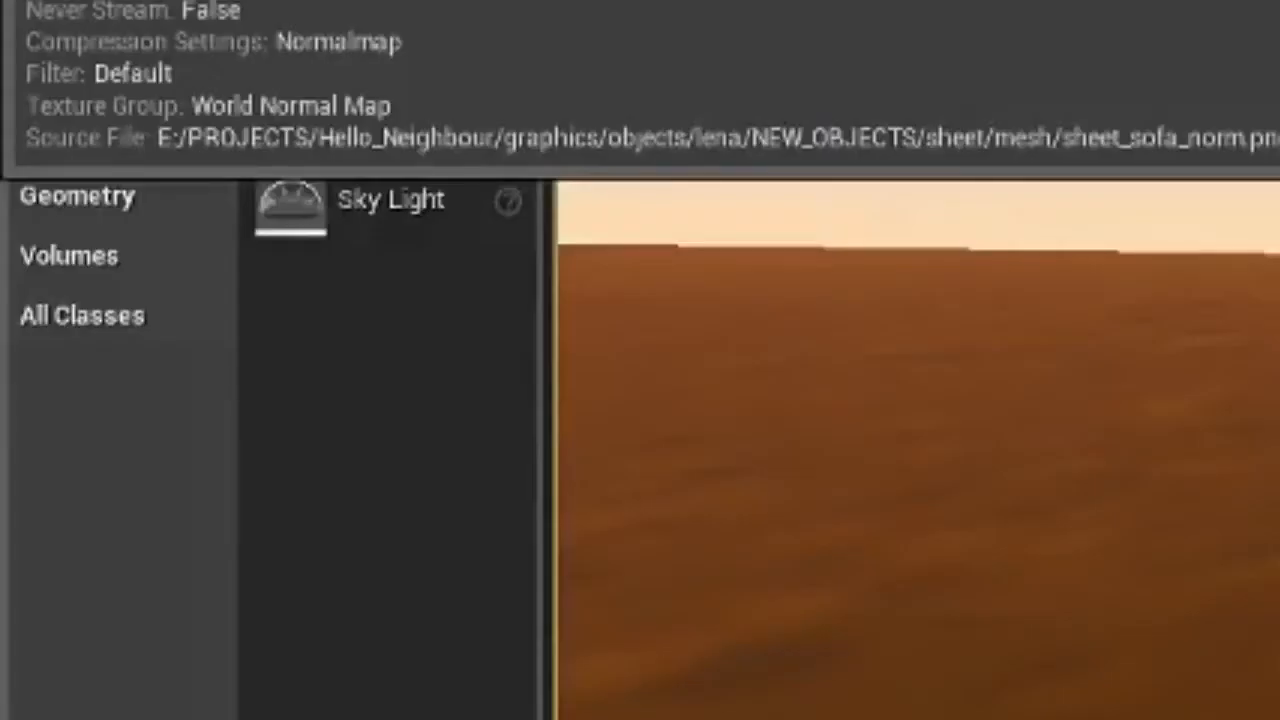
pyautogui.click(128, 200)
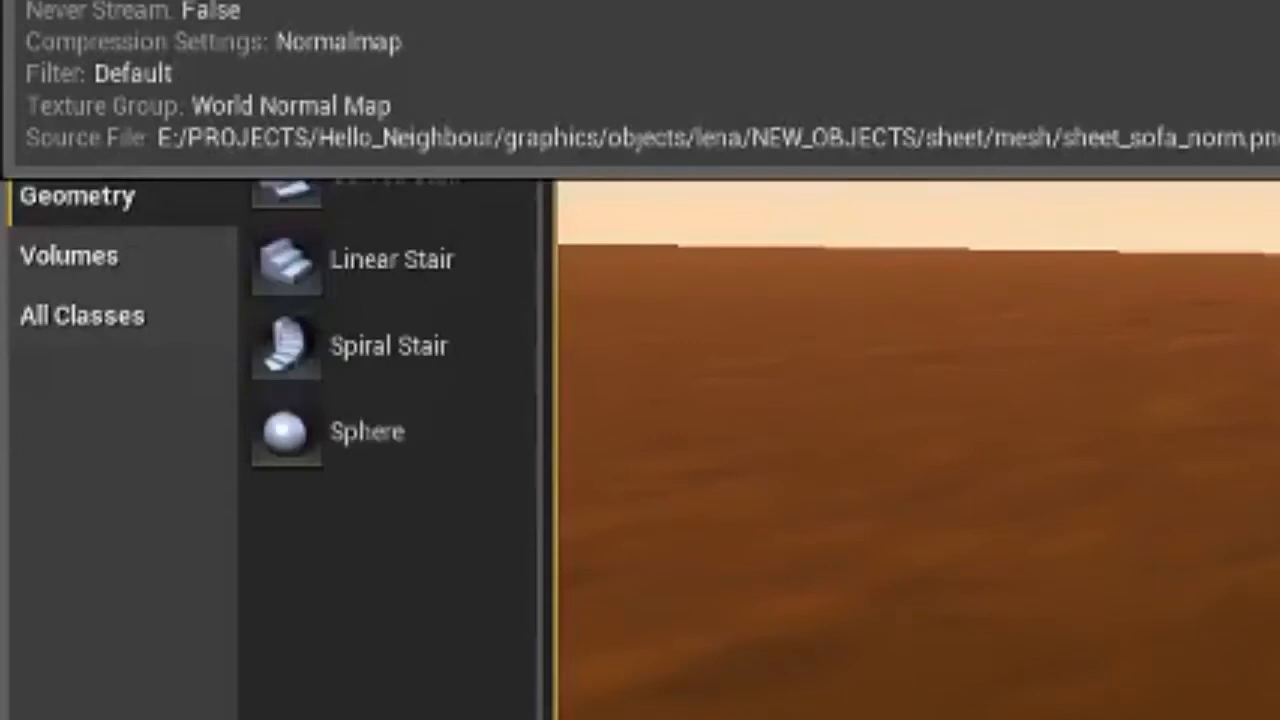
pyautogui.moveTo(28, 670)
pyautogui.mouseDown()
pyautogui.moveTo(560, 150)
pyautogui.moveTo(757, 189)
pyautogui.moveTo(719, 357)
pyautogui.moveTo(691, 332)
pyautogui.moveTo(677, 342)
pyautogui.mouseUp()
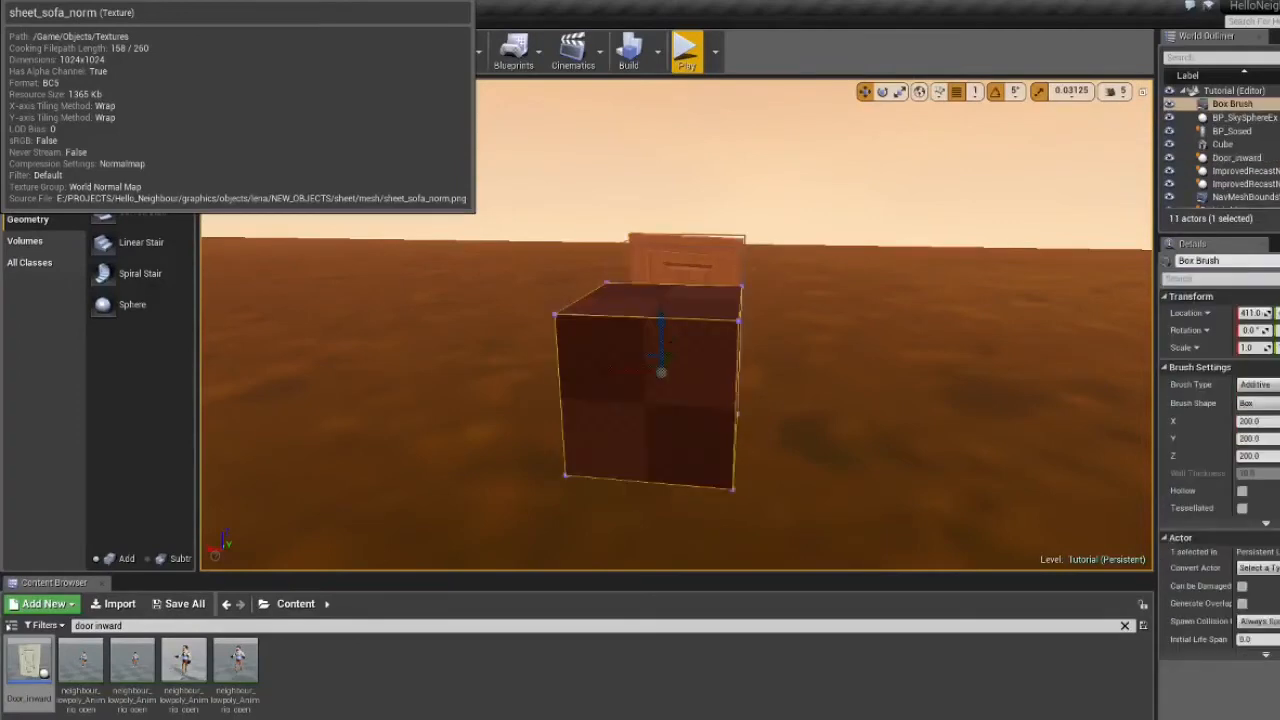
pyautogui.moveTo(678, 342)
pyautogui.mouseDown(button='right')
pyautogui.moveTo(630, 355)
pyautogui.moveTo(668, 316)
pyautogui.mouseUp(button='right')
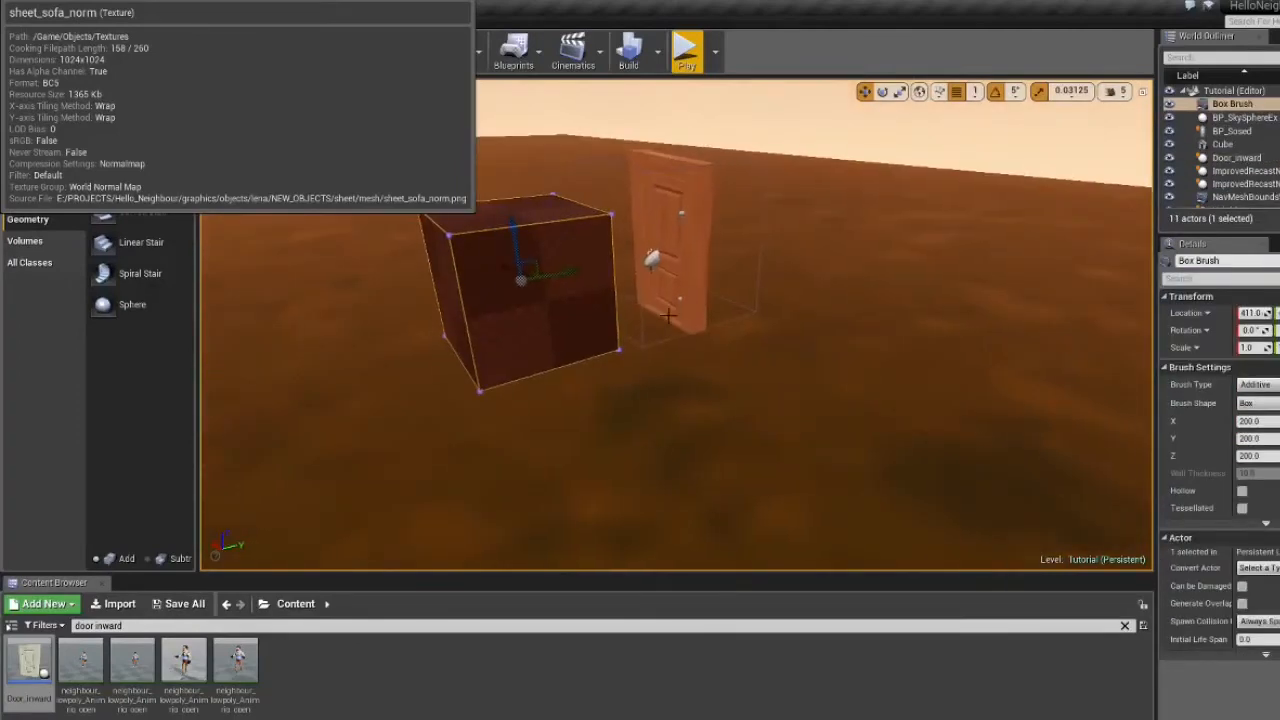
# - Flatten the Box Brush along its Y axis into a thin slab and move it along Y into the door's plane
pyautogui.click(899, 91)
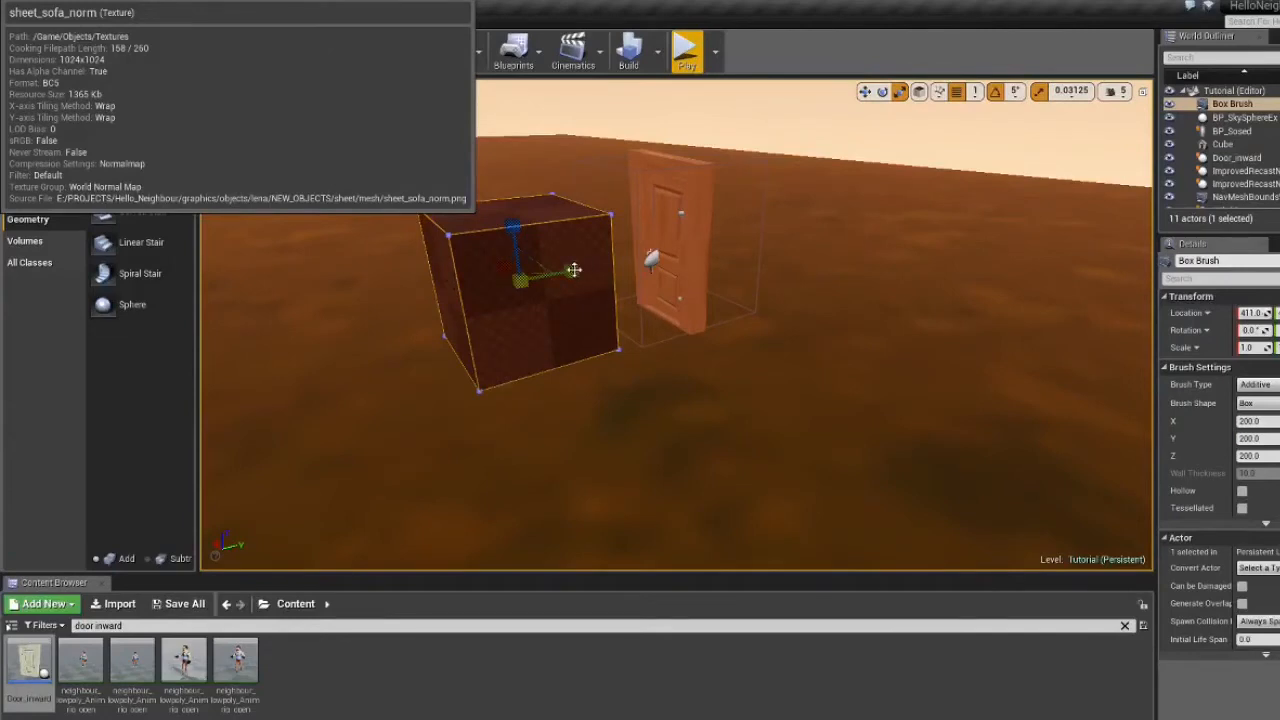
pyautogui.moveTo(574, 270); pyautogui.dragTo(566, 274)
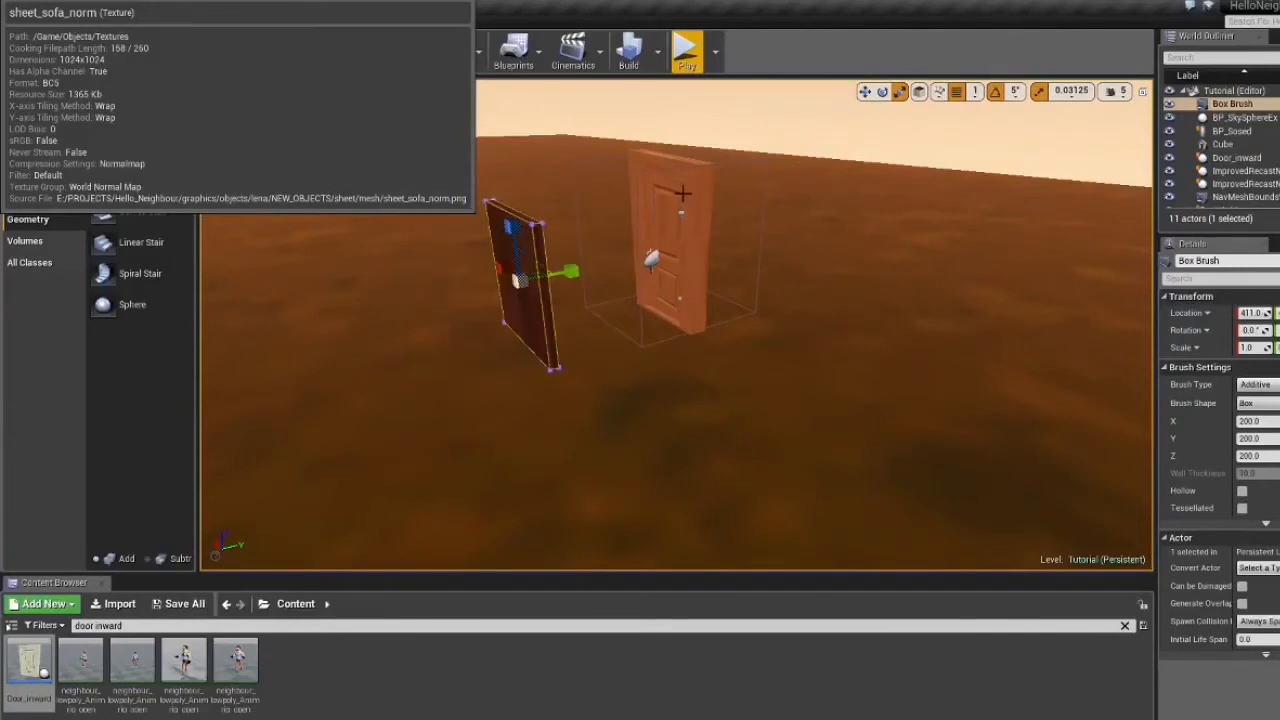
pyautogui.click(864, 91)
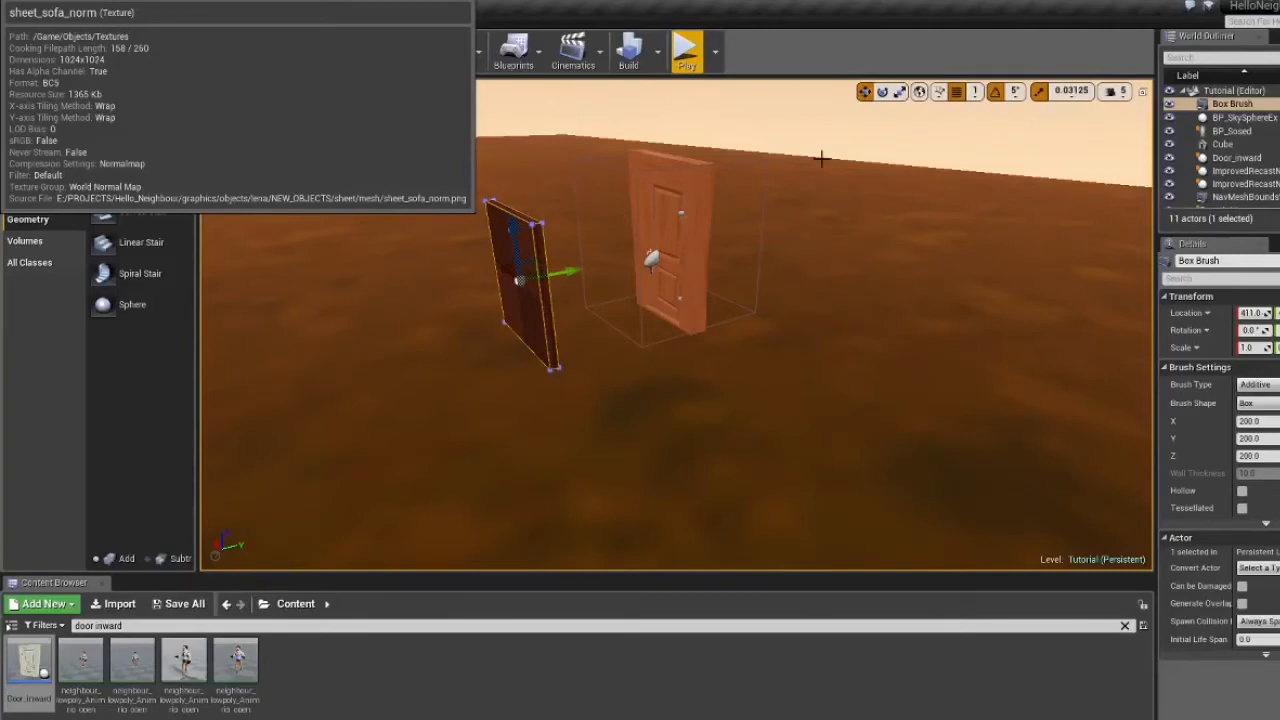
pyautogui.moveTo(563, 272)
pyautogui.mouseDown()
pyautogui.moveTo(690, 255)
pyautogui.moveTo(703, 229)
pyautogui.mouseUp()
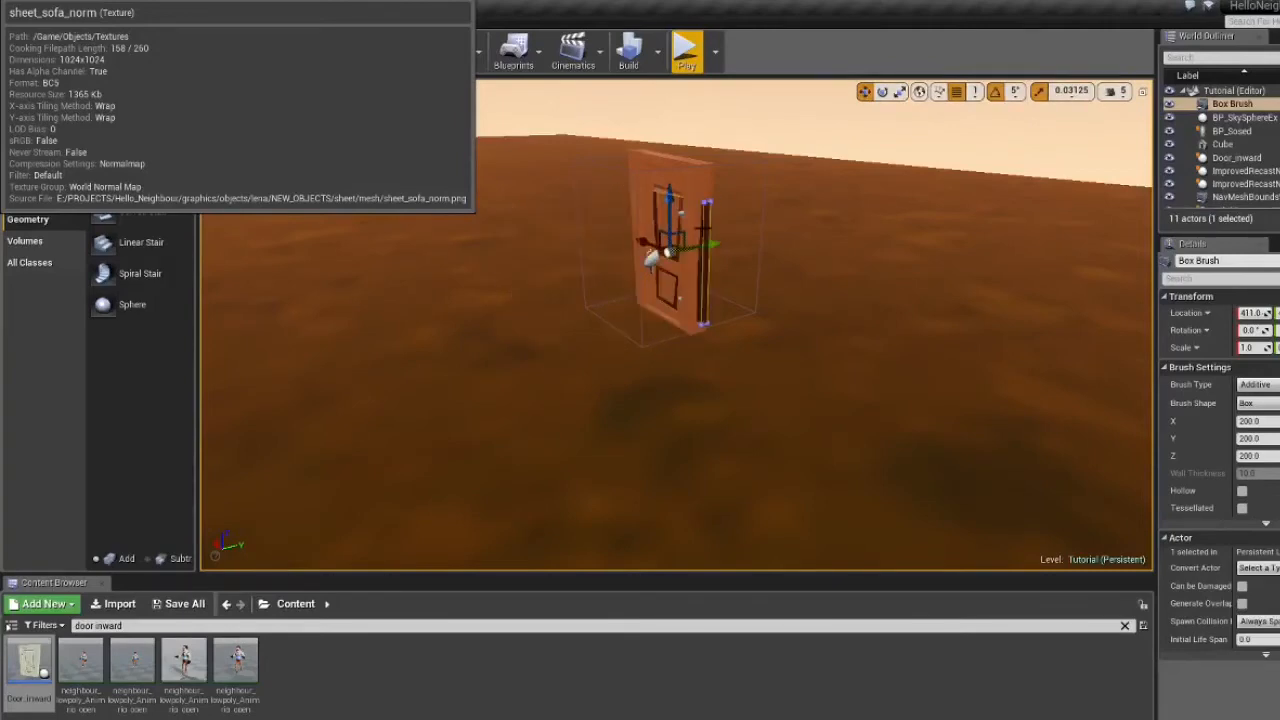
pyautogui.press('a')
pyautogui.moveTo(703, 229); pyautogui.dragTo(835, 208, button='right')
pyautogui.moveTo(718, 207)
pyautogui.mouseDown(button='right')
pyautogui.moveTo(718, 185)
pyautogui.moveTo(718, 207)
pyautogui.mouseUp(button='right')
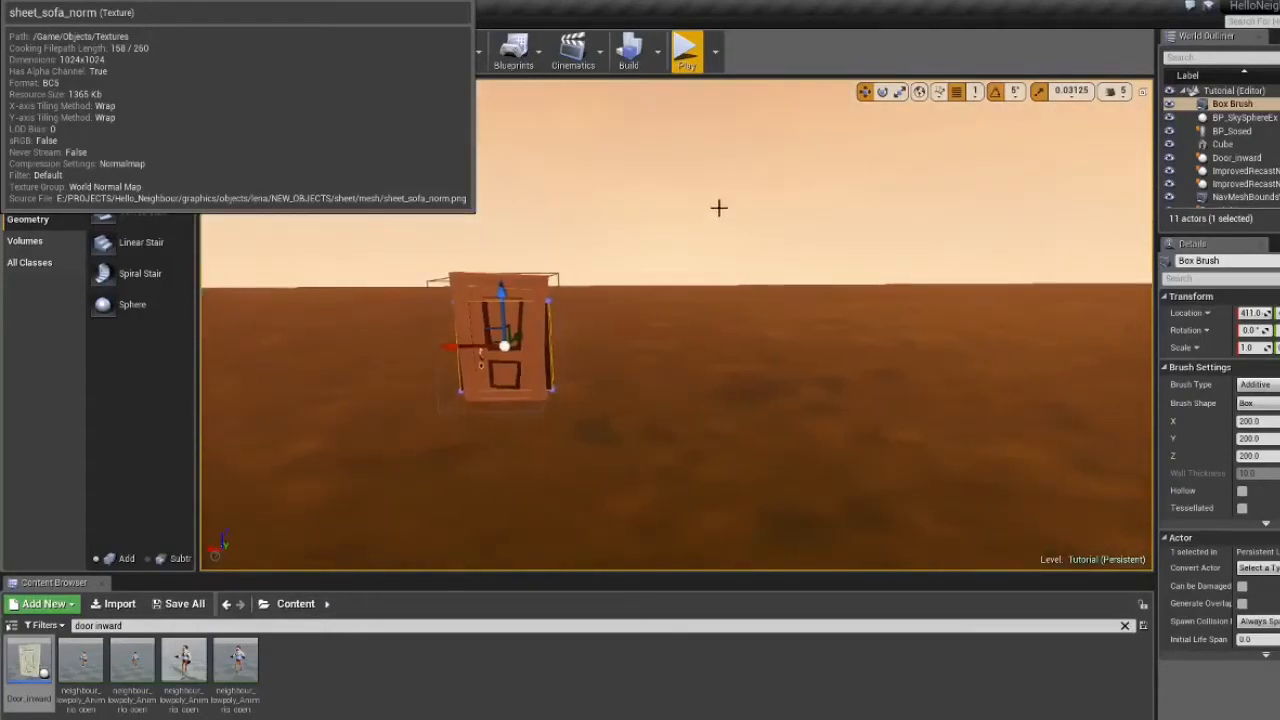
# - Scale up the Box Brush in width and height, to about 4.28 along X, forming a wall around the door
pyautogui.click(899, 91)
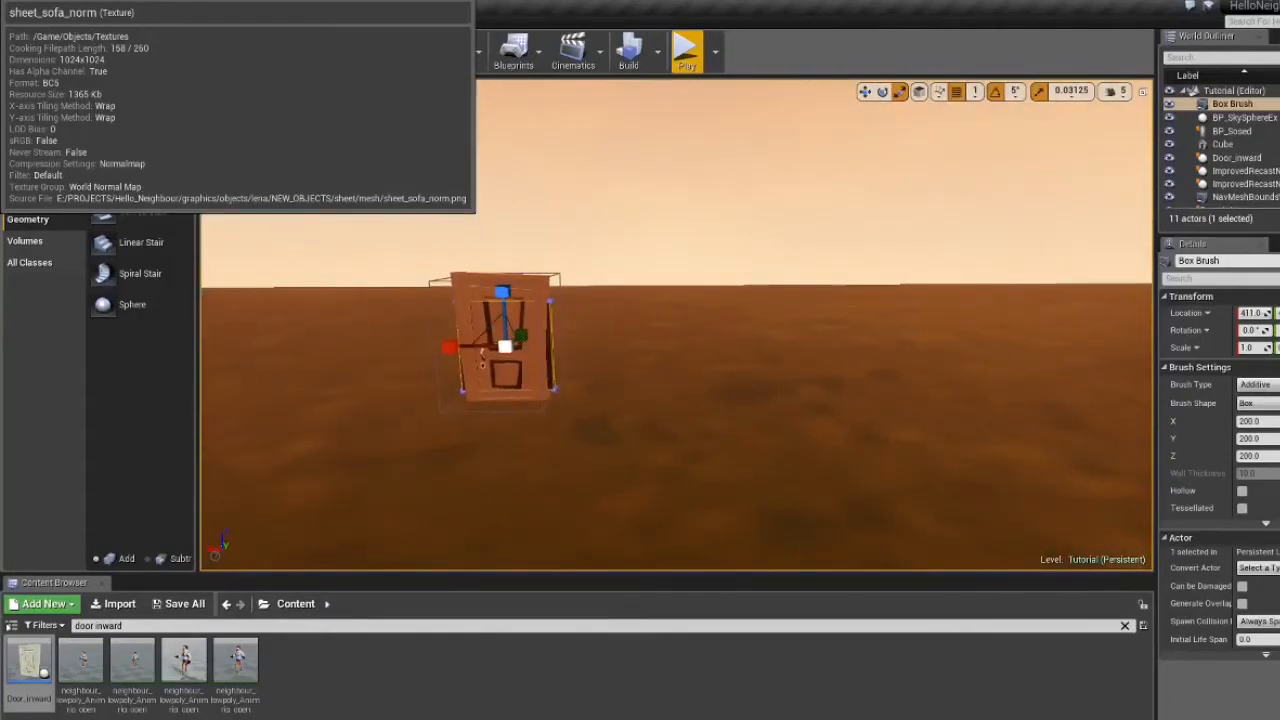
pyautogui.click(555, 340)
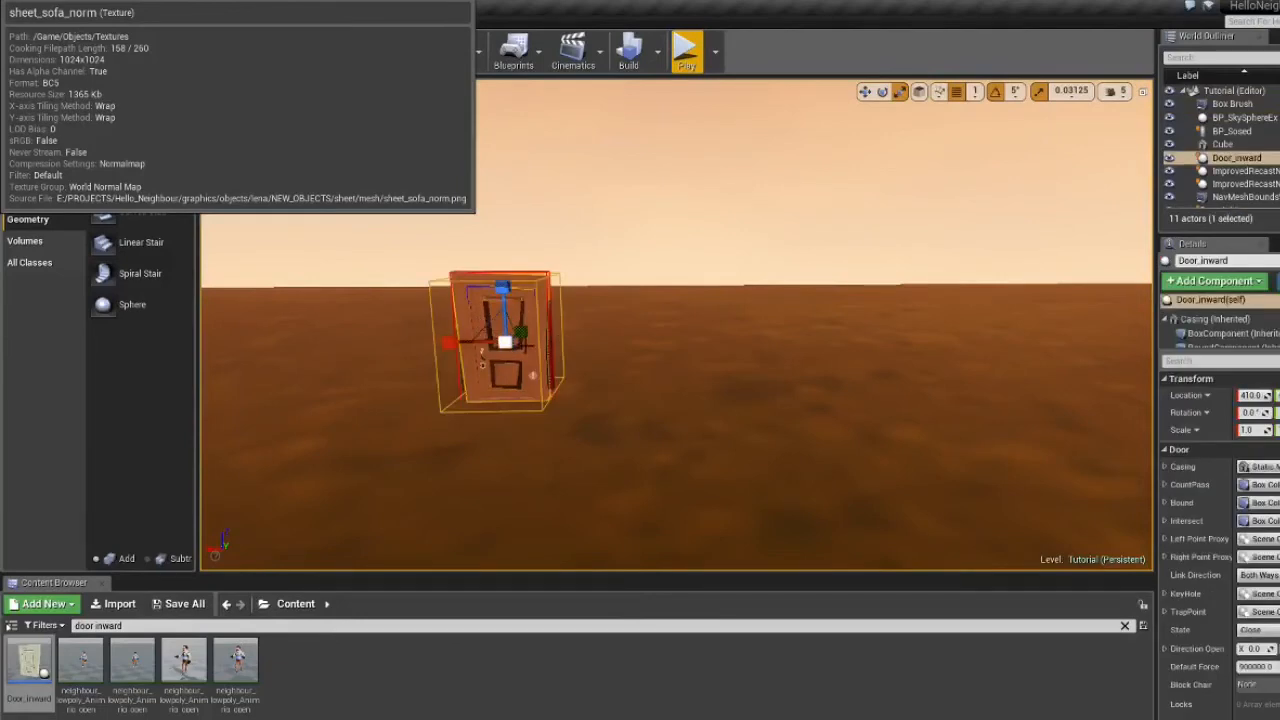
pyautogui.click(481, 362)
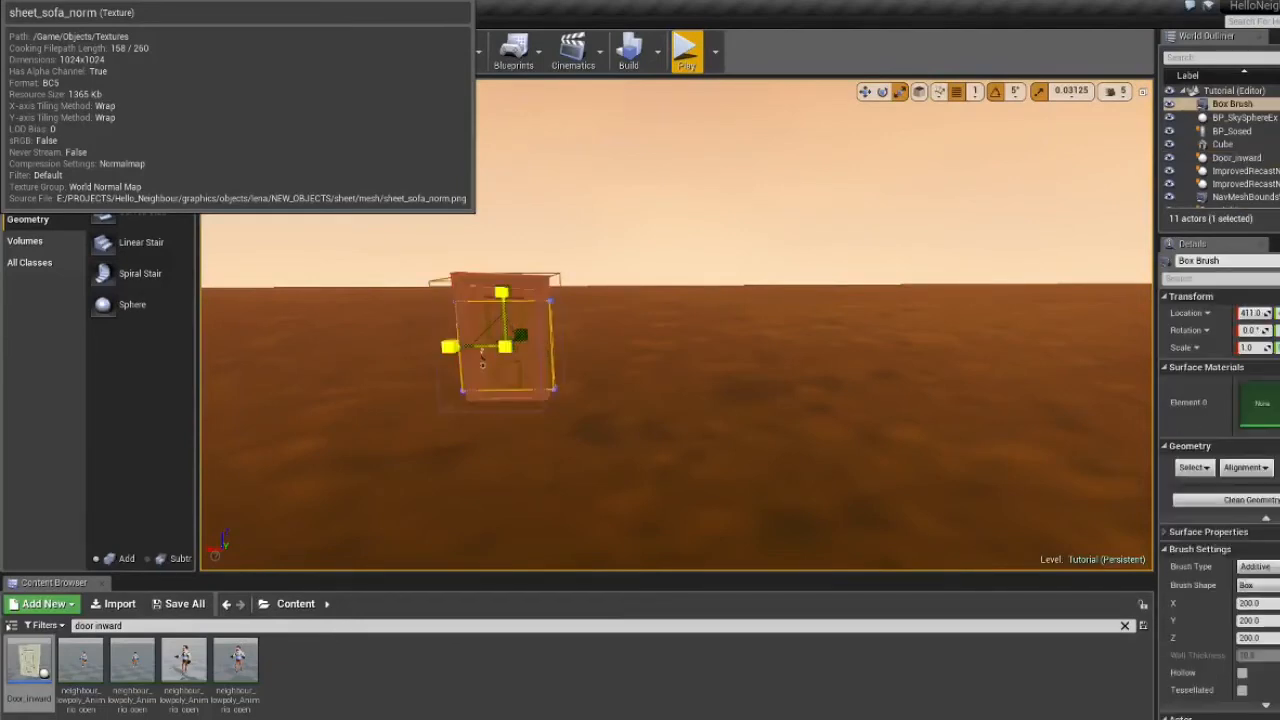
pyautogui.moveTo(481, 362); pyautogui.dragTo(481, 362)
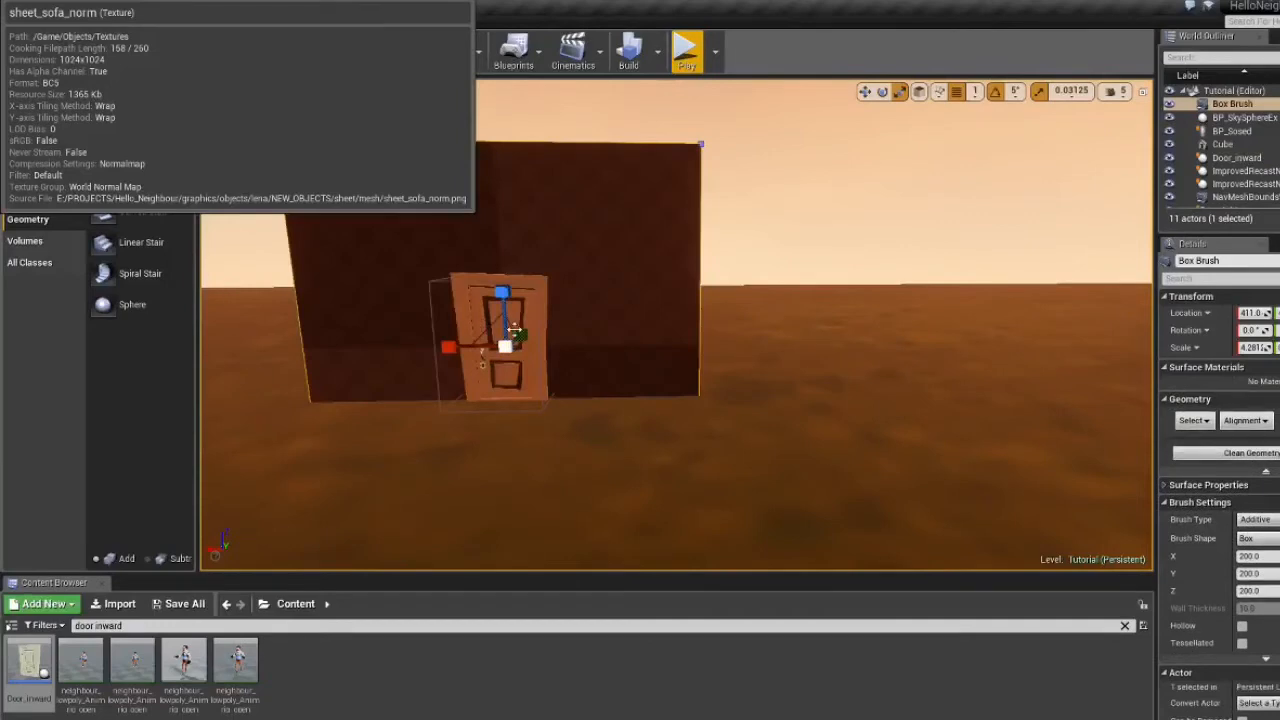
pyautogui.moveTo(514, 330); pyautogui.dragTo(490, 302, button='right')
pyautogui.press('w')
pyautogui.press('s')
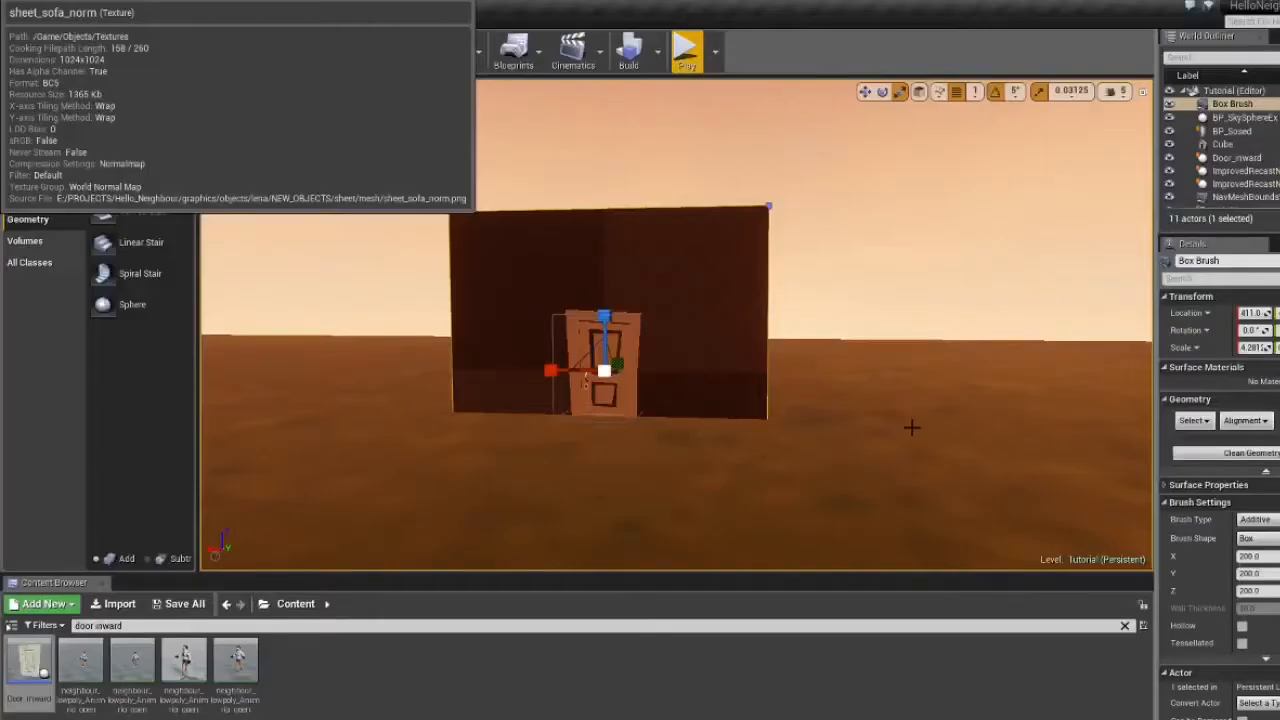
pyautogui.scroll(4, 851, 430)
pyautogui.moveTo(852, 430); pyautogui.dragTo(822, 441, button='right')
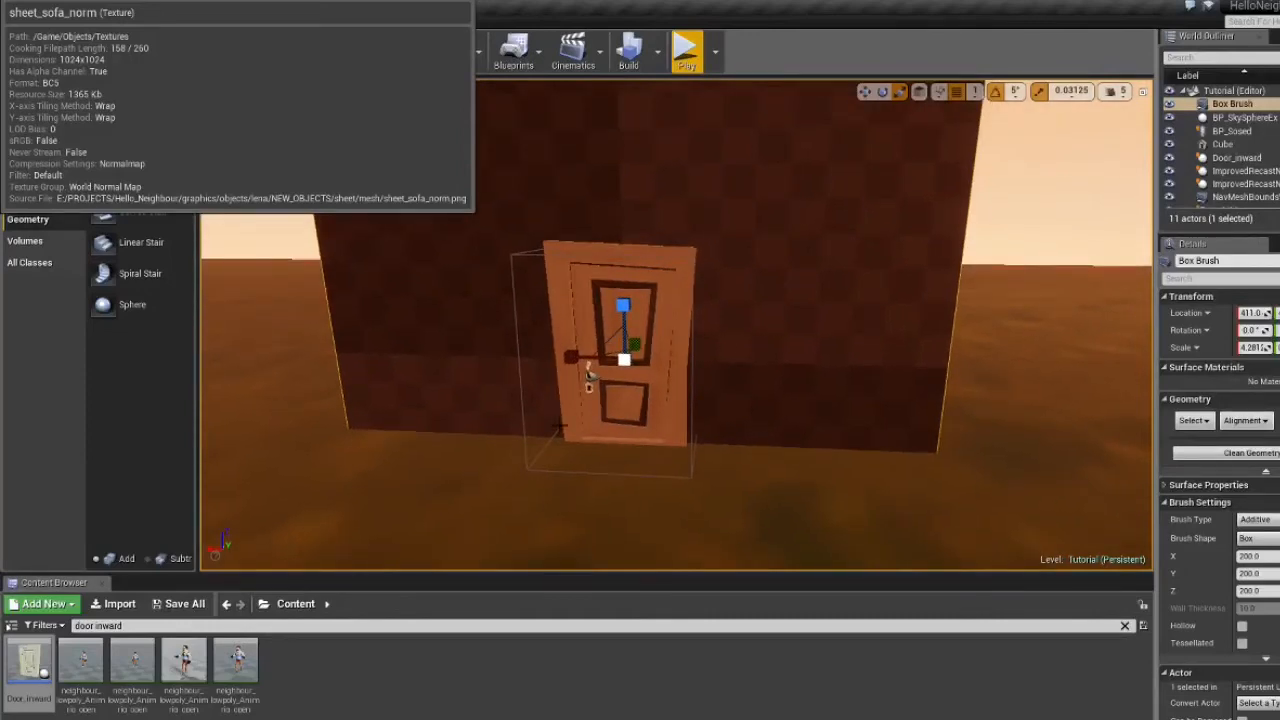
# - Play-test the map, try to open the door set into the wall, and end the session
pyautogui.click(686, 50)
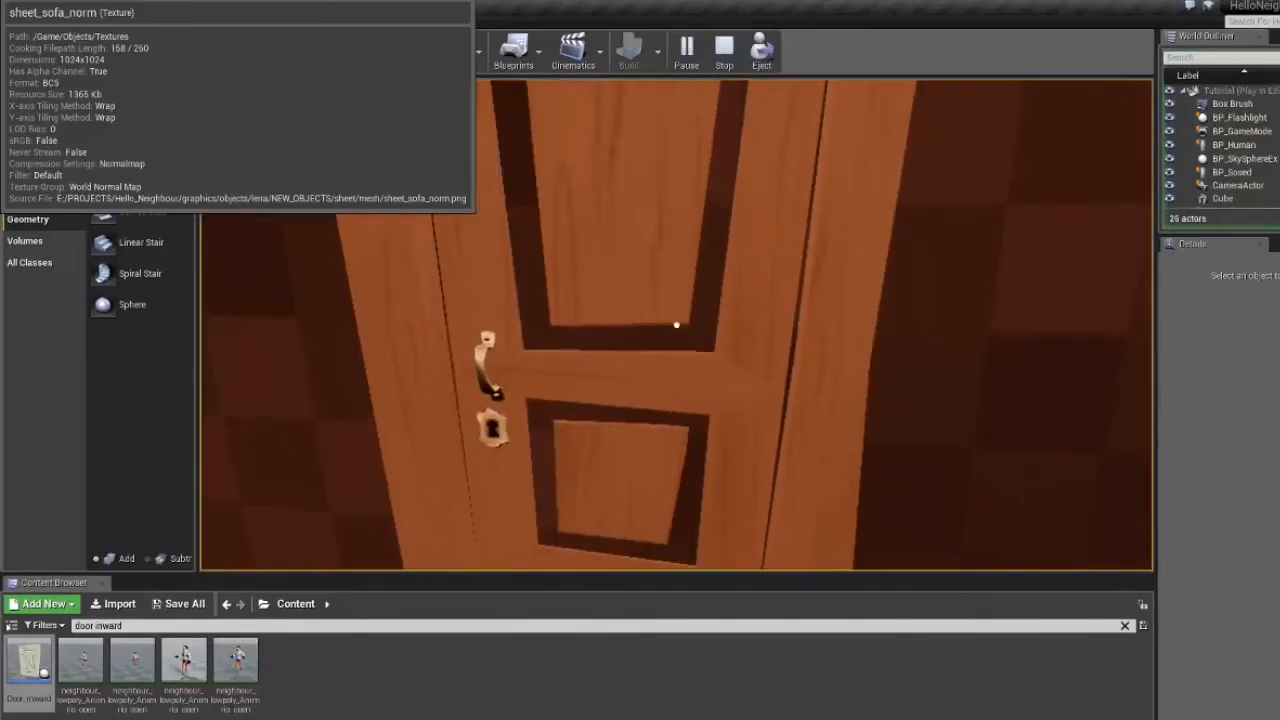
pyautogui.press('e')
pyautogui.press('e')
pyautogui.press('e')
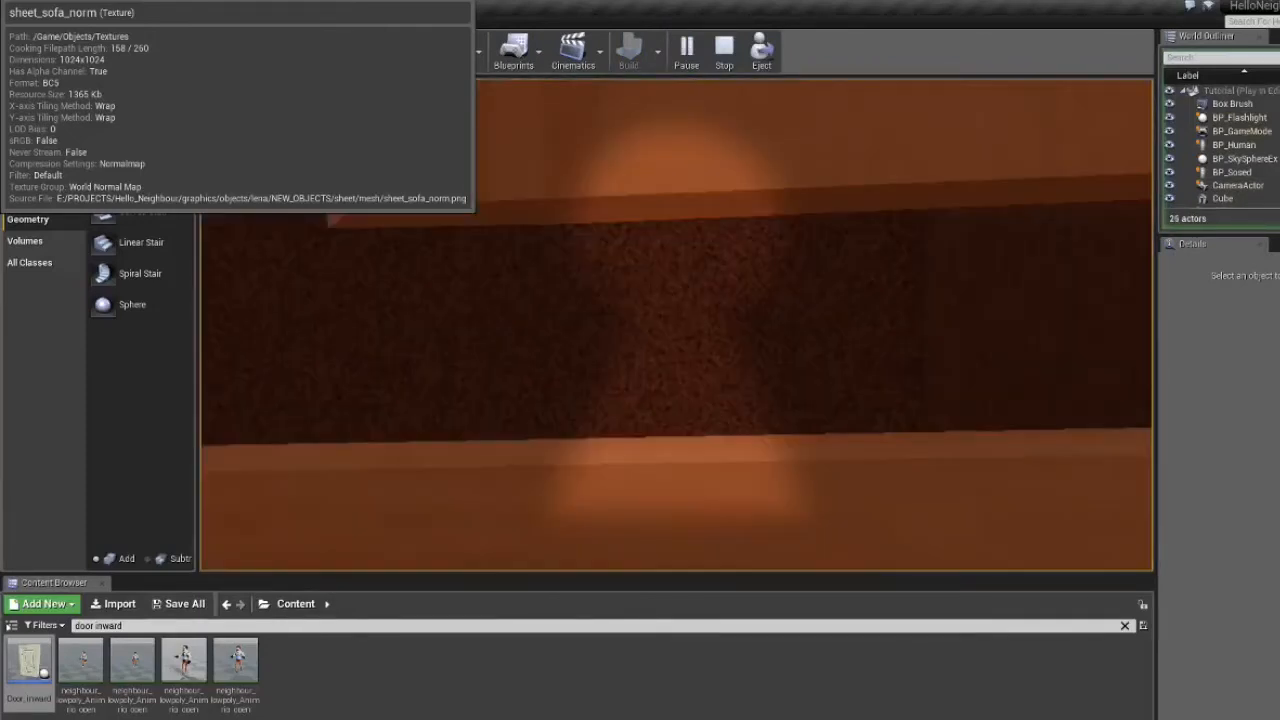
pyautogui.press('Escape')
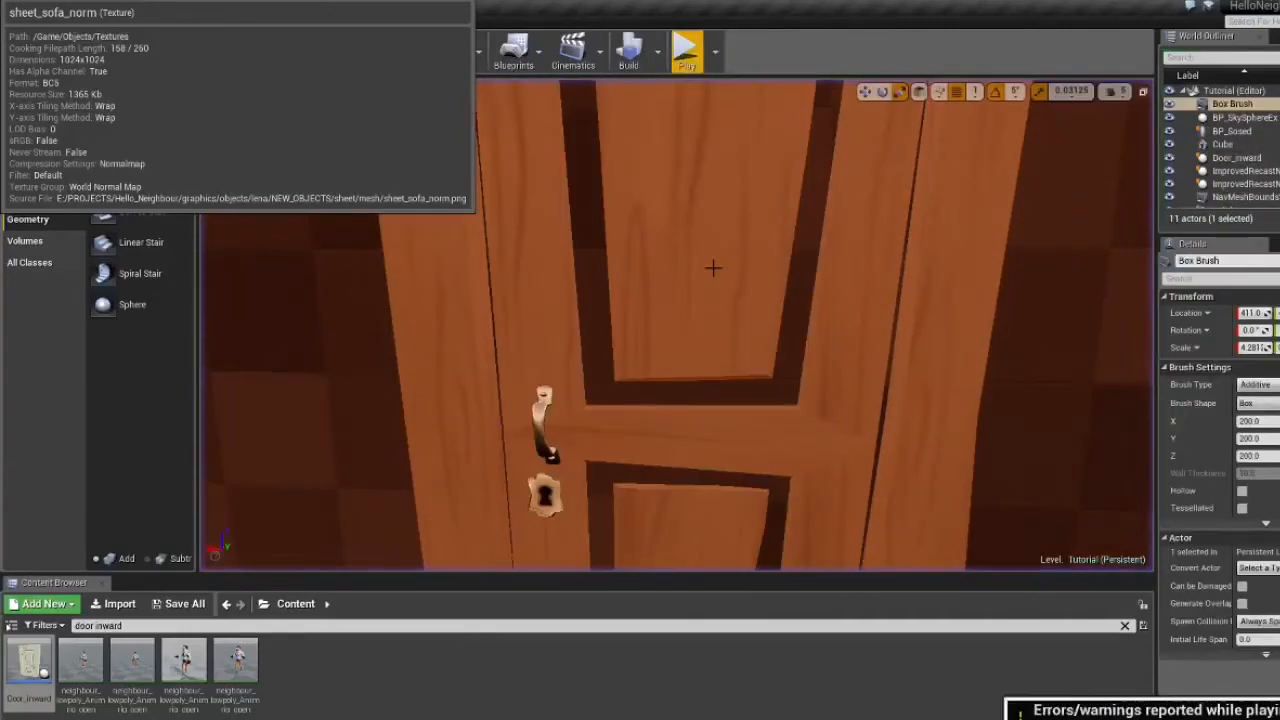
# - Switch the geometry brush mode to subtractive and place a Box brush at the door
pyautogui.press('w')
pyautogui.moveTo(713, 268); pyautogui.dragTo(752, 284, button='right')
pyautogui.press('s')
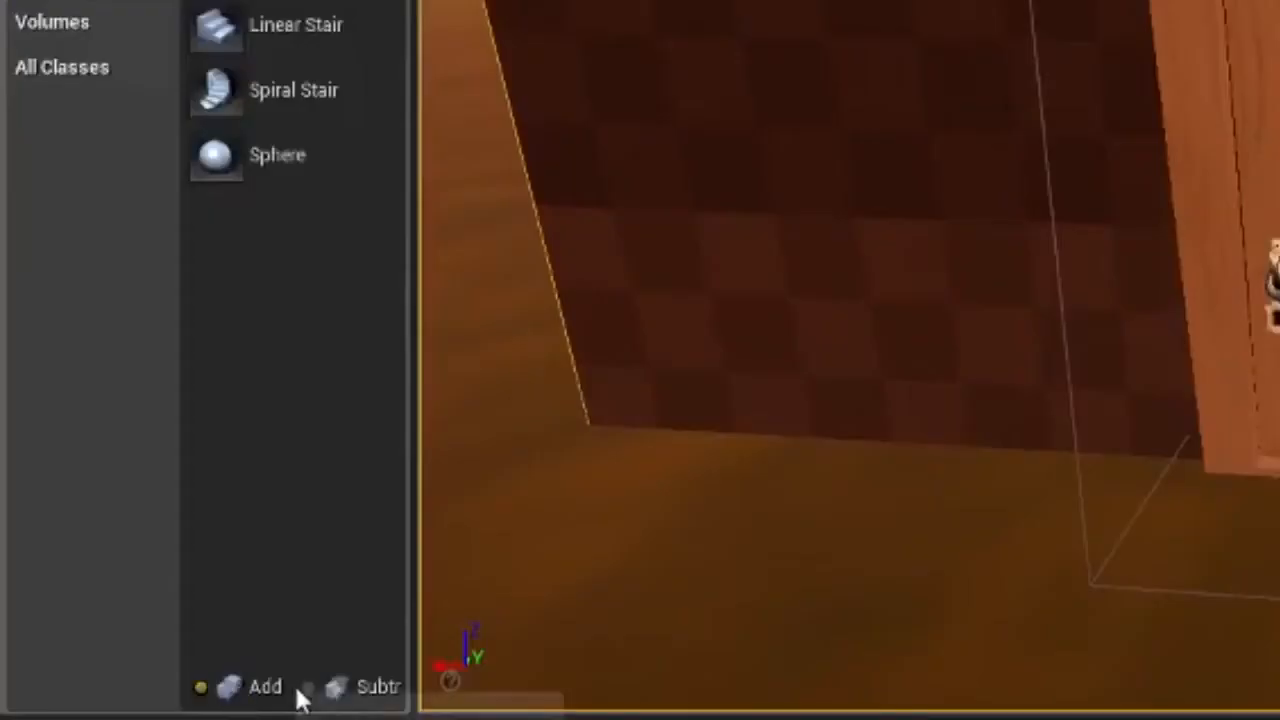
pyautogui.click(325, 692)
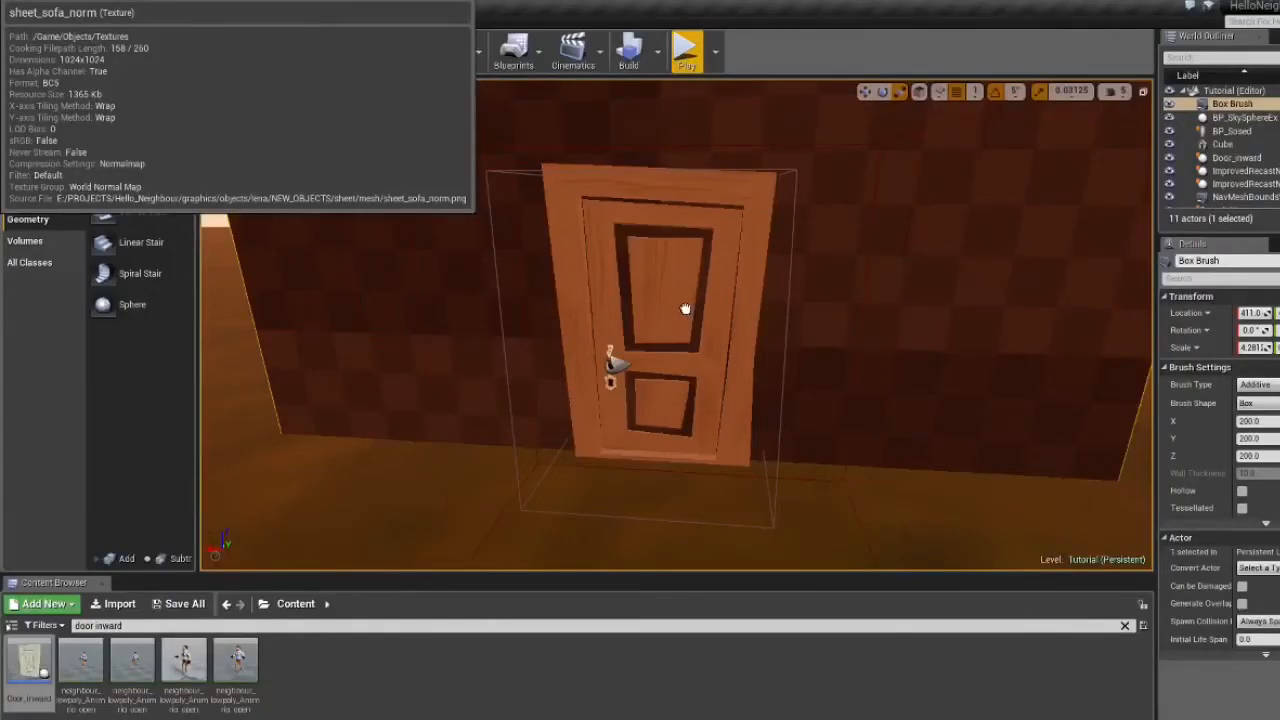
pyautogui.moveTo(624, 309); pyautogui.dragTo(625, 304)
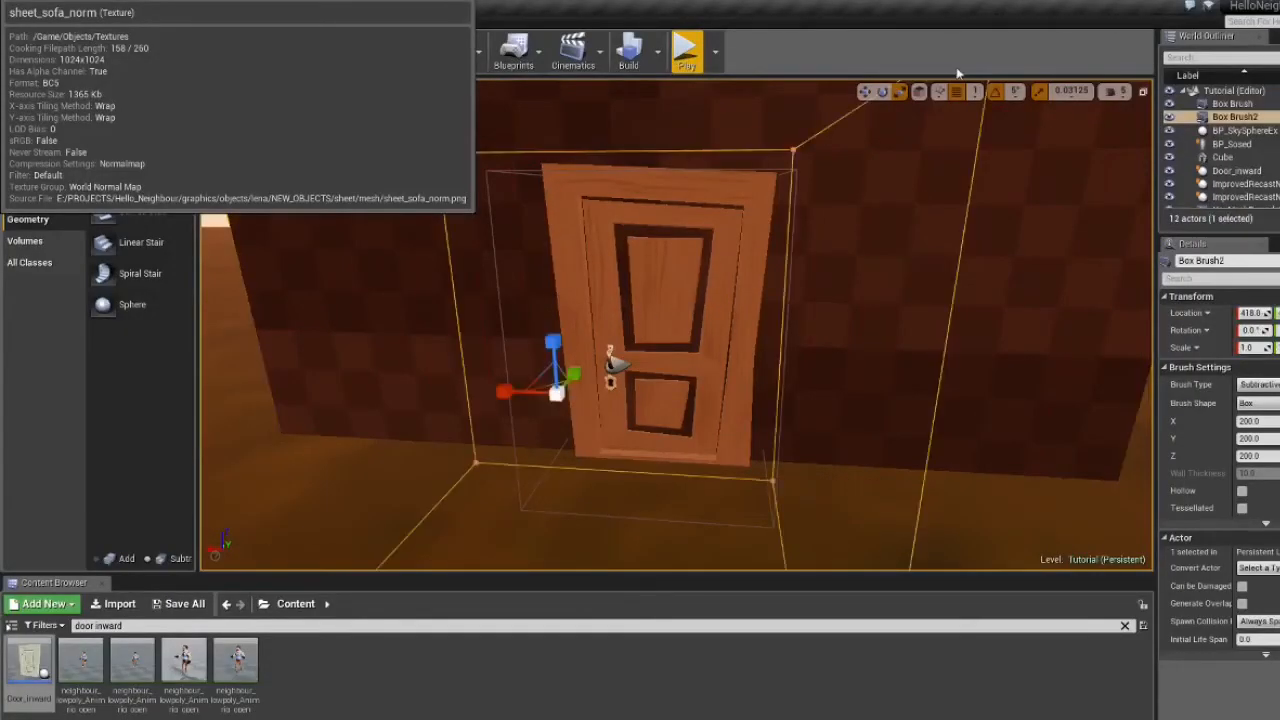
# - Move Box Brush2 onto the door within the wall and narrow it to about 0.72 along X
pyautogui.click(866, 92)
pyautogui.moveTo(572, 376)
pyautogui.mouseDown()
pyautogui.moveTo(655, 277)
pyautogui.moveTo(647, 270)
pyautogui.moveTo(731, 197)
pyautogui.mouseUp()
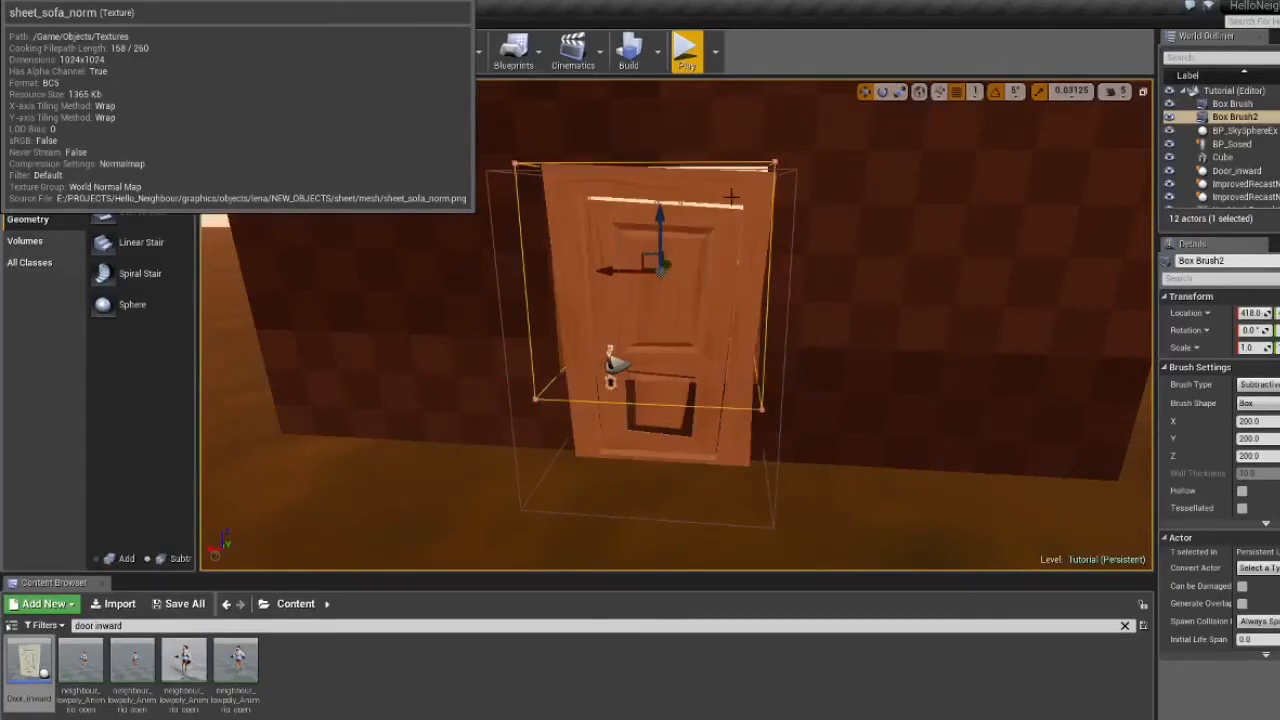
pyautogui.click(900, 92)
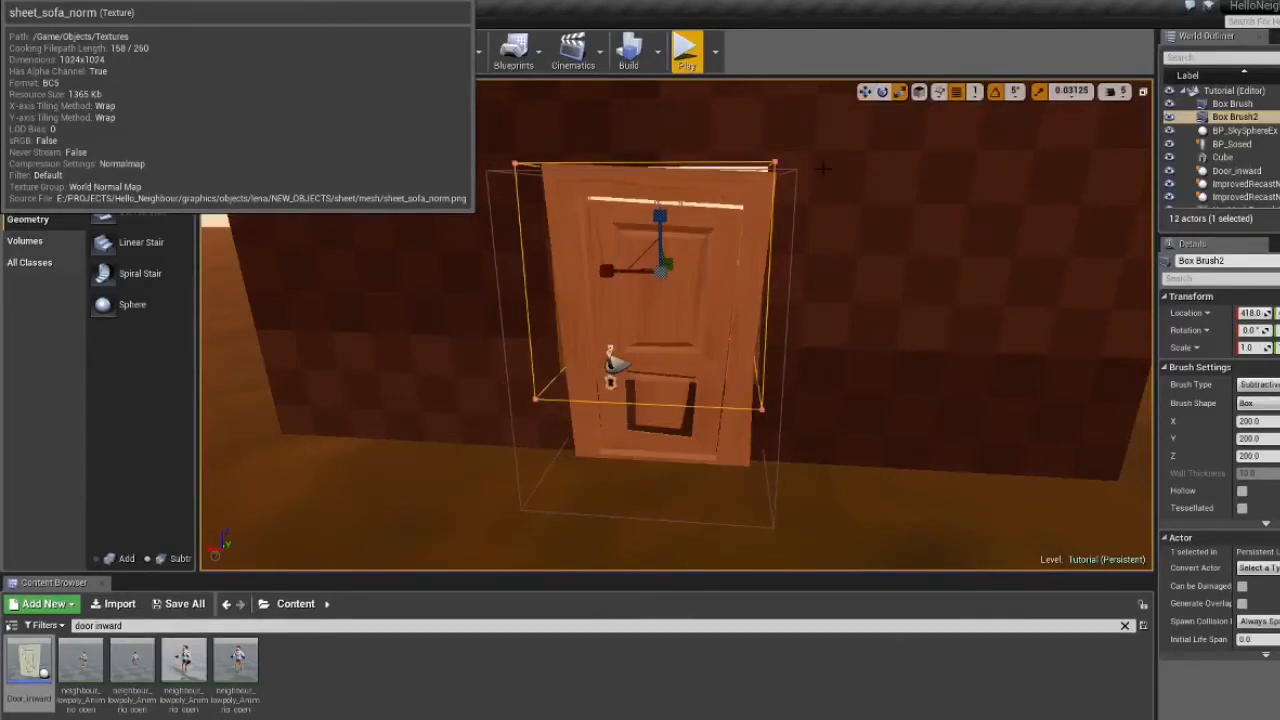
pyautogui.moveTo(607, 270); pyautogui.dragTo(599, 272)
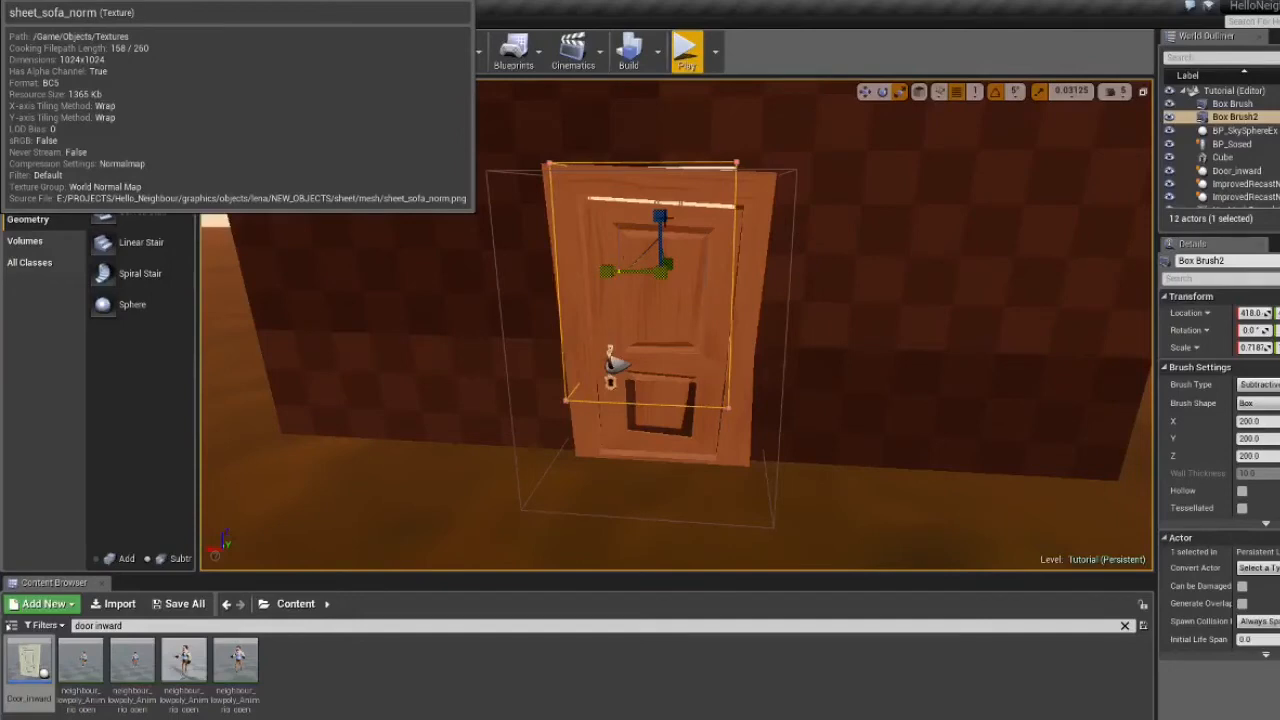
# - Center Box Brush2 on the door at about X 410, stretch it along Z to the door's height, and lower it slightly
pyautogui.click(865, 92)
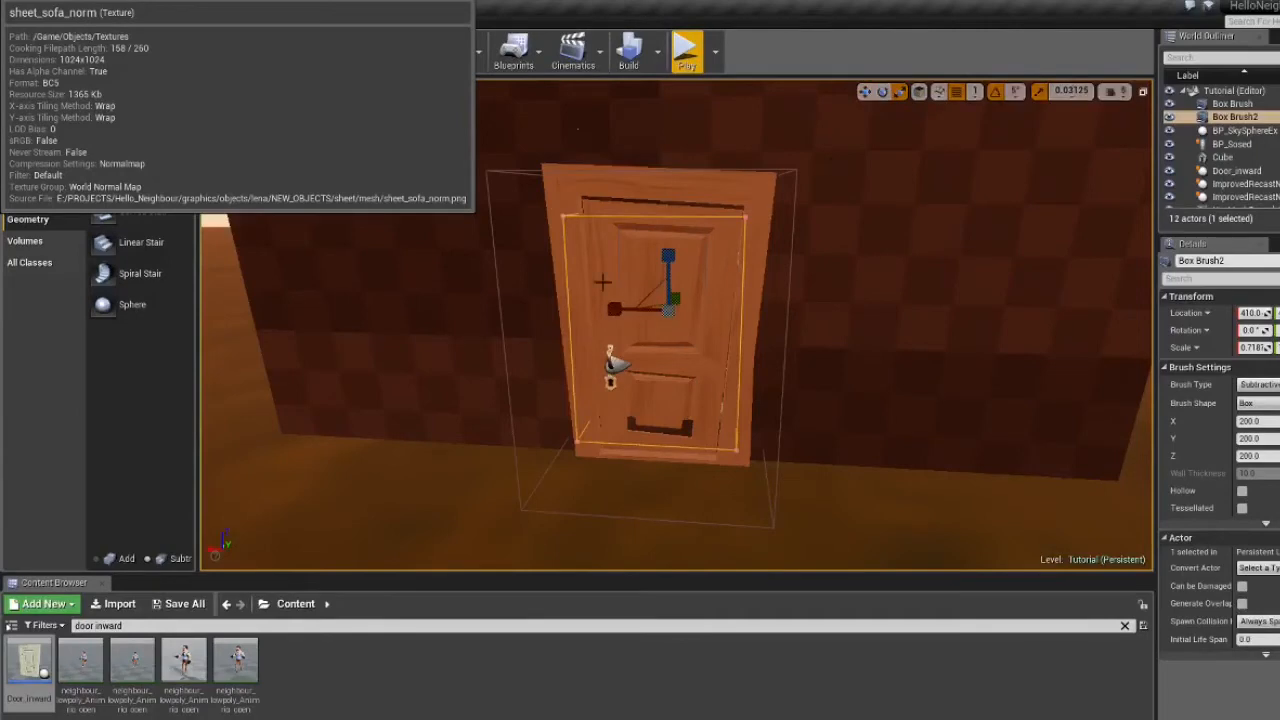
pyautogui.moveTo(697, 256)
pyautogui.mouseDown()
pyautogui.moveTo(697, 200)
pyautogui.moveTo(722, 198)
pyautogui.mouseUp()
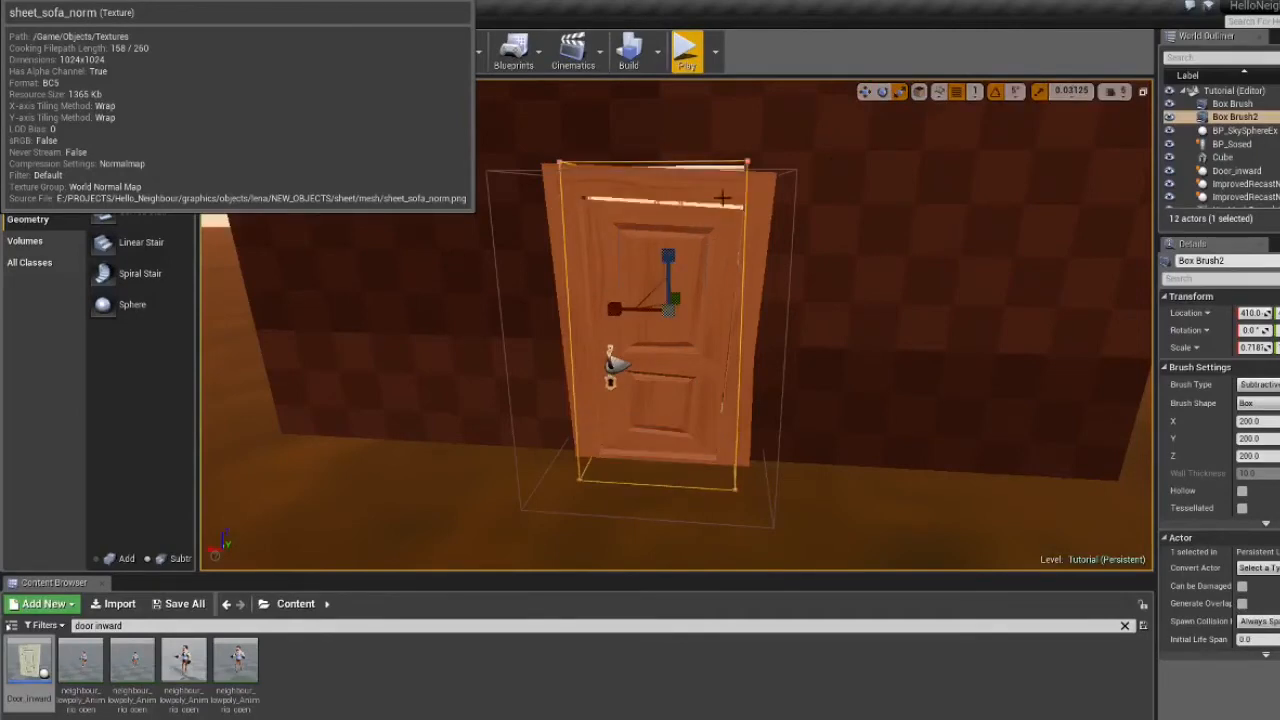
pyautogui.click(866, 92)
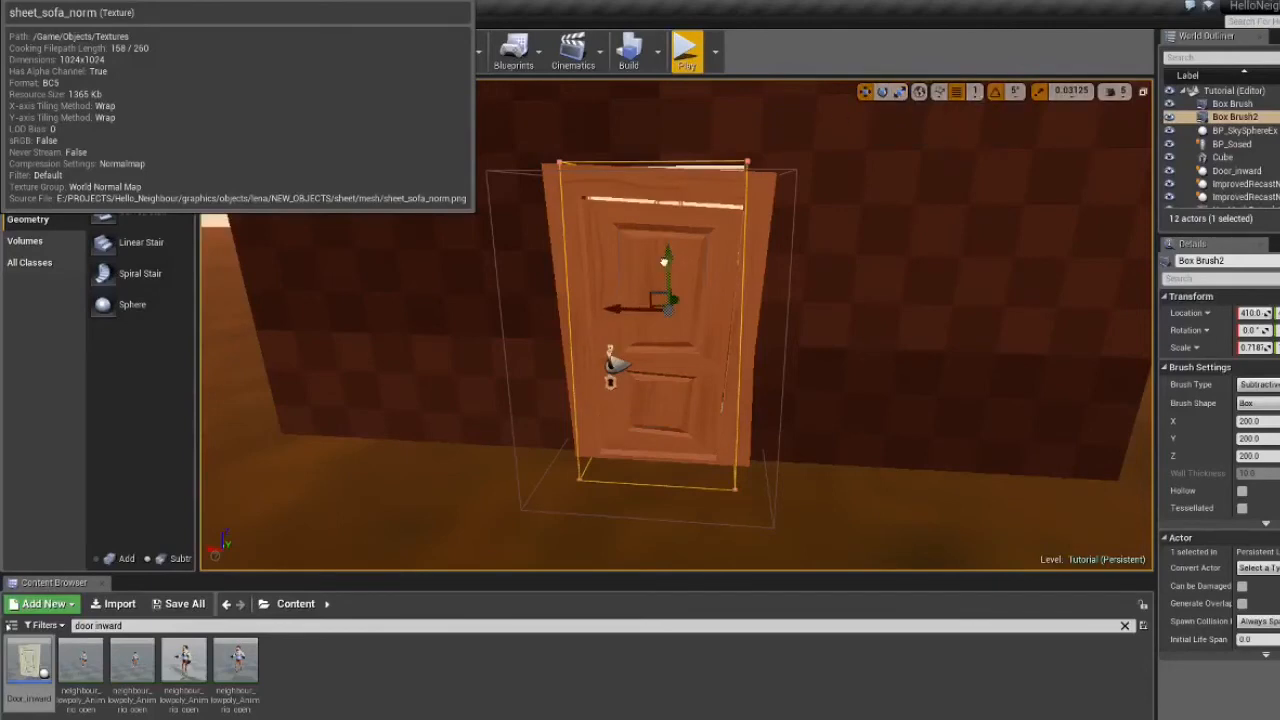
pyautogui.moveTo(664, 262); pyautogui.dragTo(668, 284)
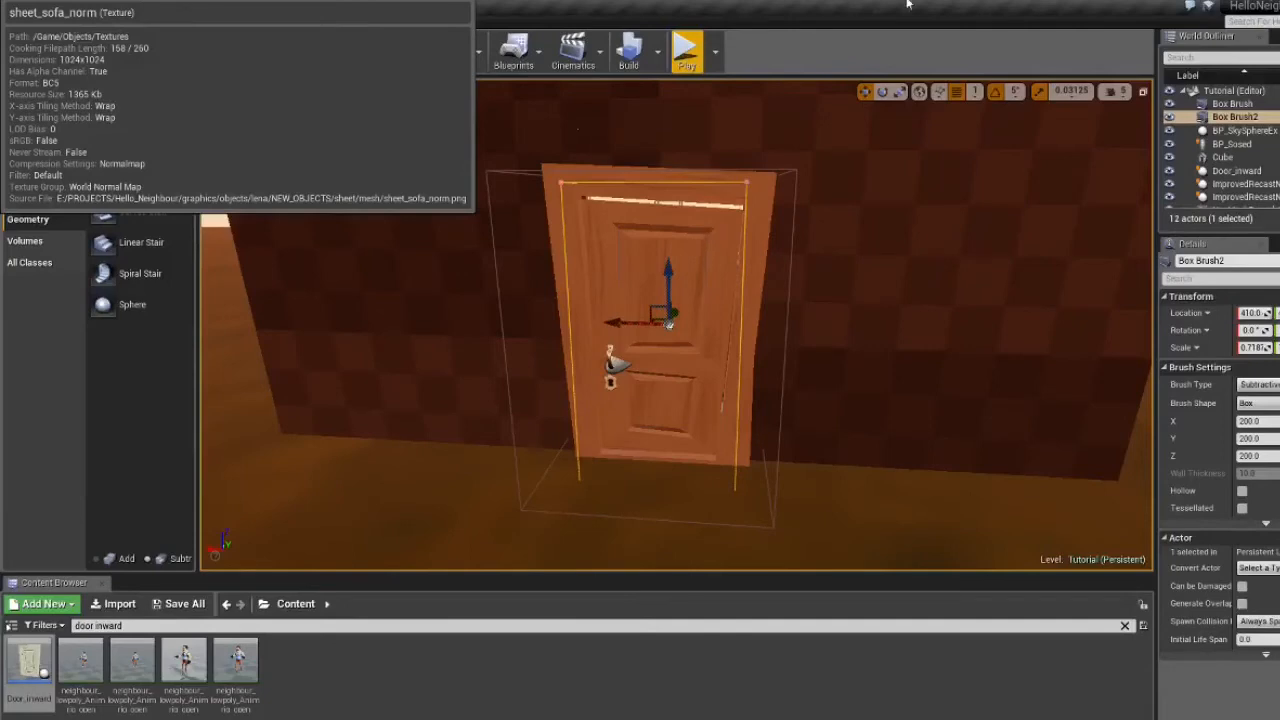
# - Widen Box Brush2 to a scale of 0.75 along X within the door frame
pyautogui.click(900, 92)
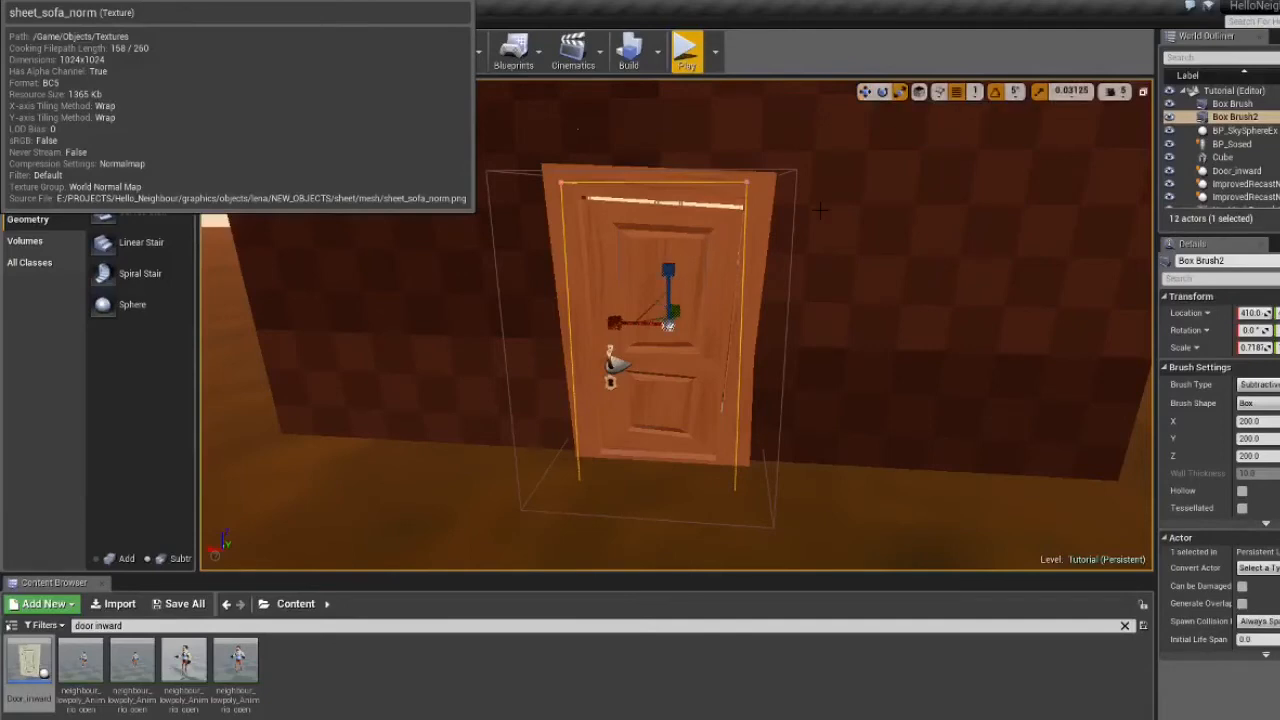
pyautogui.moveTo(616, 326); pyautogui.dragTo(622, 327)
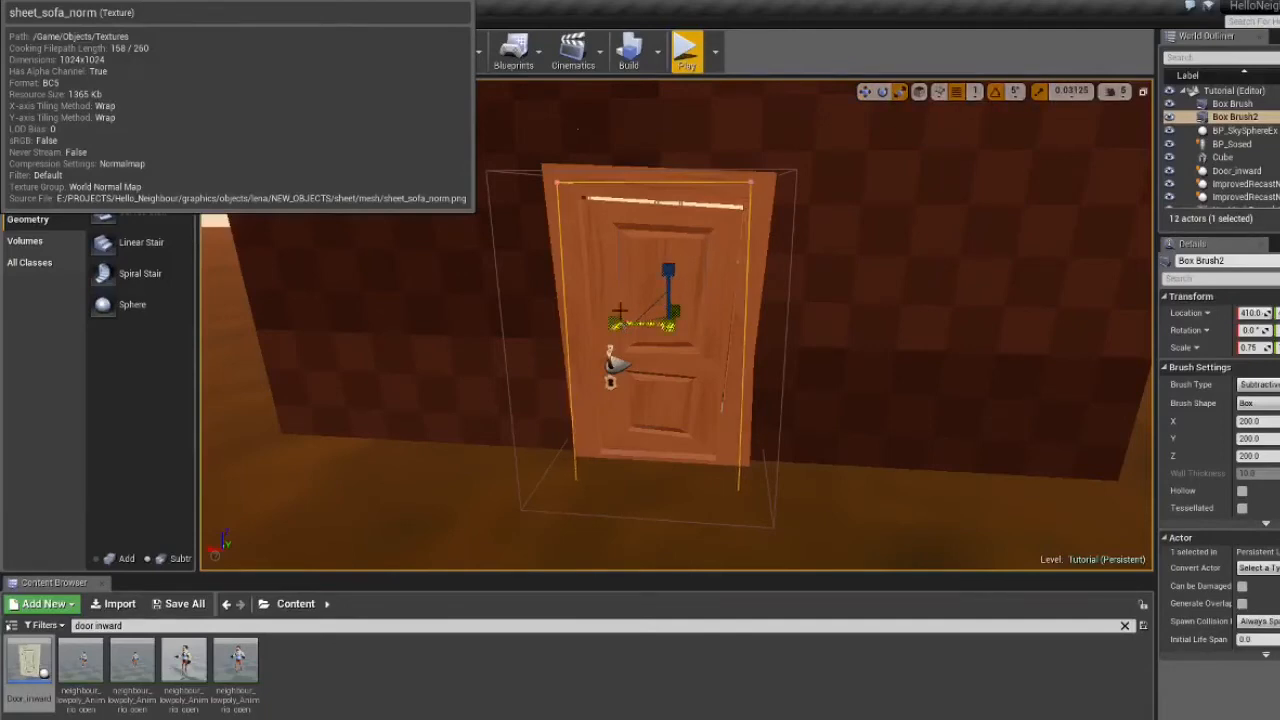
pyautogui.click(617, 234)
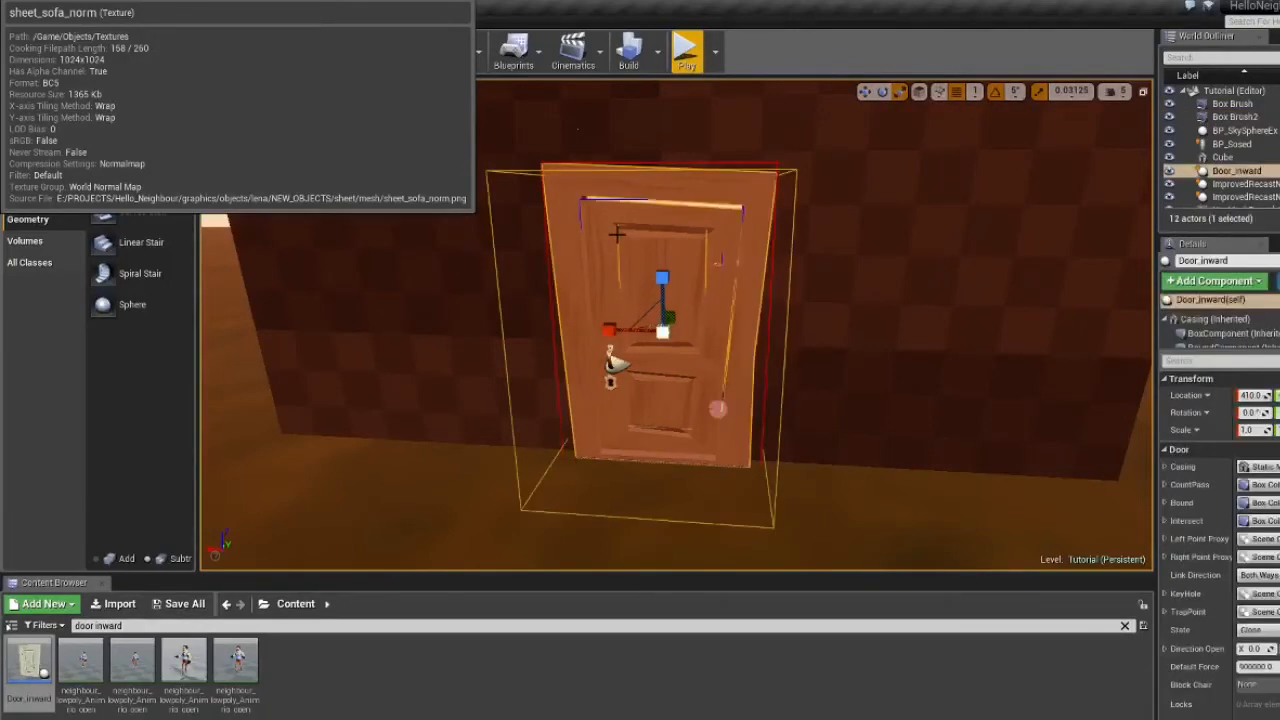
# - Play-test the map, try opening the door through the cut opening, and end the session
pyautogui.click(680, 55)
pyautogui.press('w')
pyautogui.press('e')
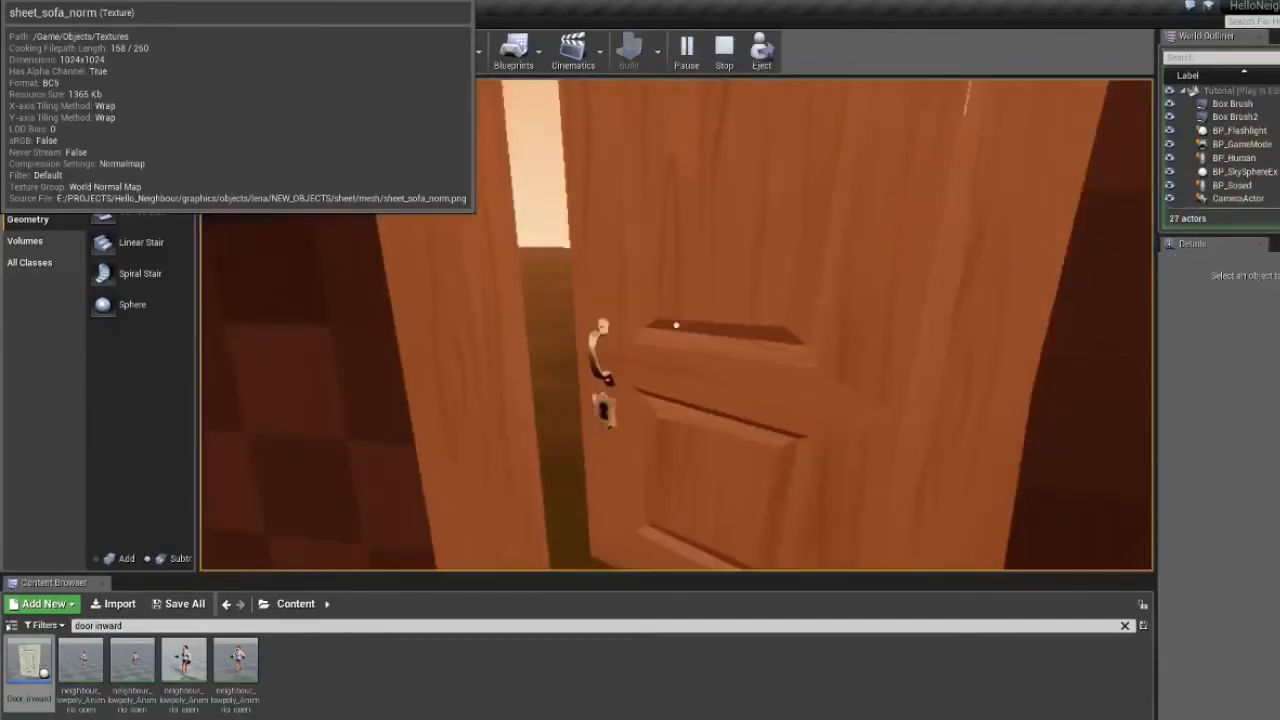
pyautogui.press('e')
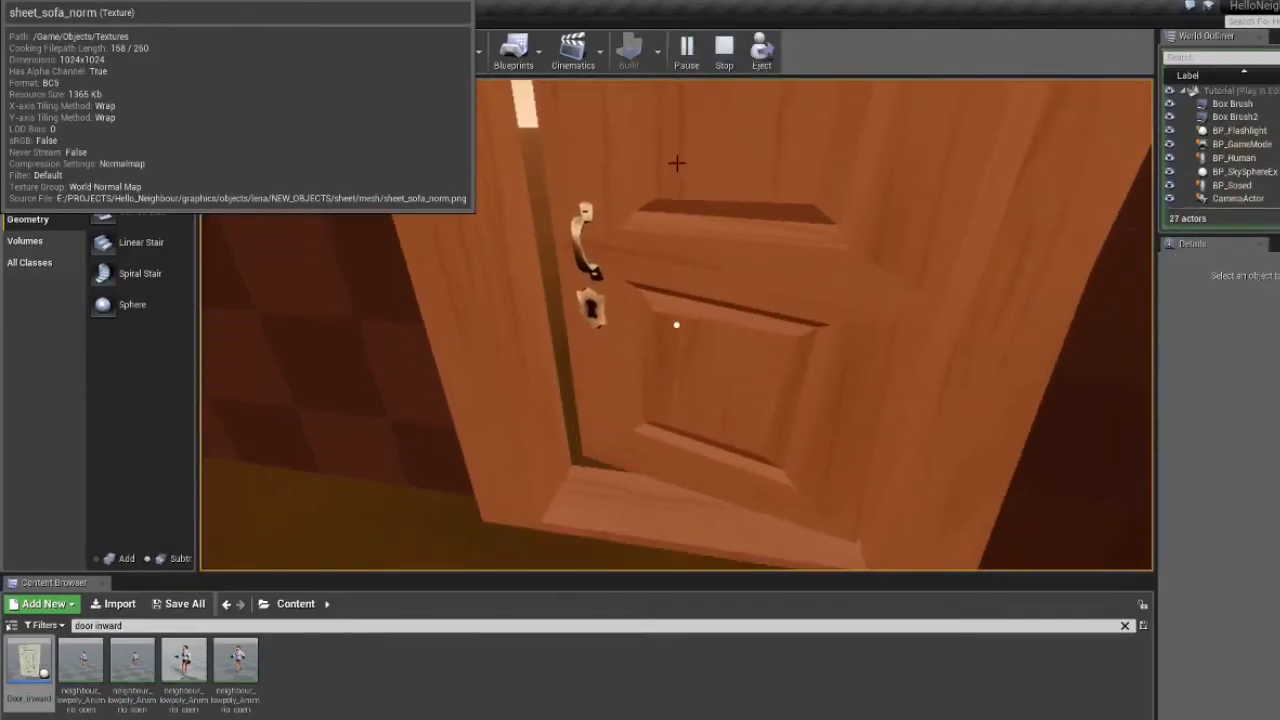
pyautogui.press('Escape')
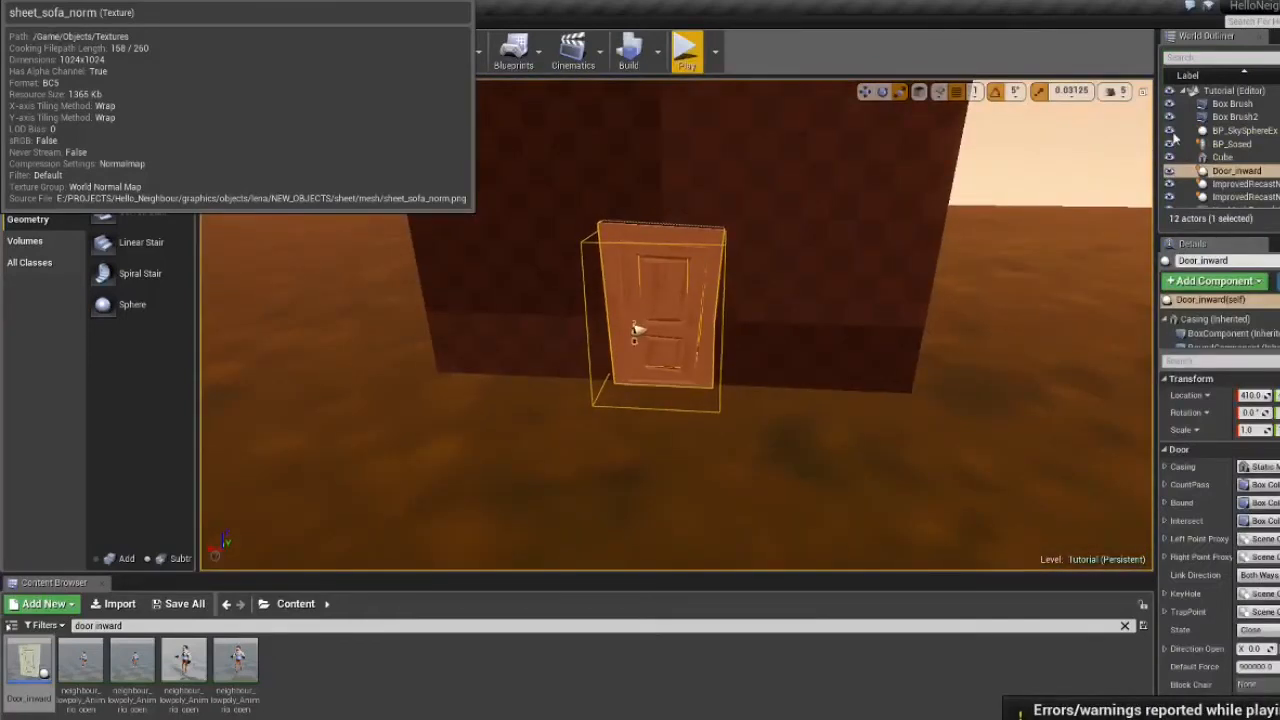
# - Enlarge Box Brush2 to about 0.81 along X and stretch it slightly along Z toward the top of the door frame
pyautogui.click(1235, 117)
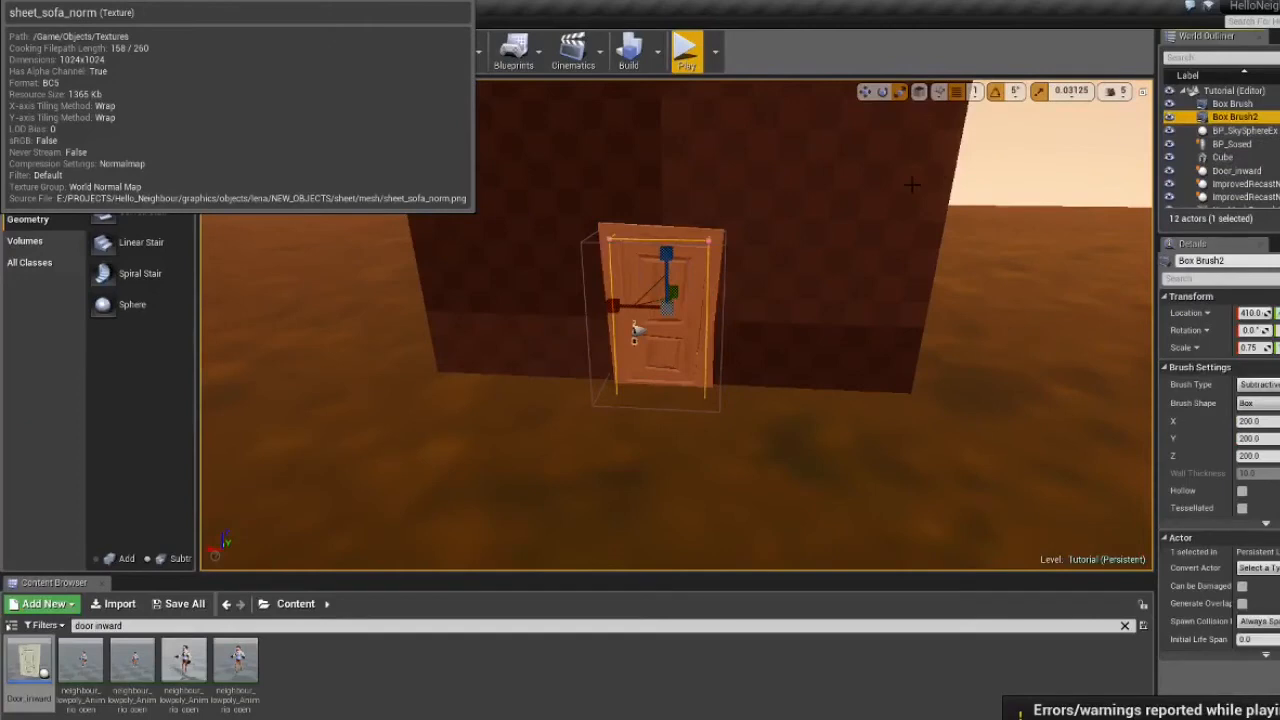
pyautogui.press('w')
pyautogui.moveTo(587, 279)
pyautogui.mouseDown(button='right')
pyautogui.moveTo(622, 308)
pyautogui.moveTo(600, 290)
pyautogui.mouseUp(button='right')
pyautogui.press('s')
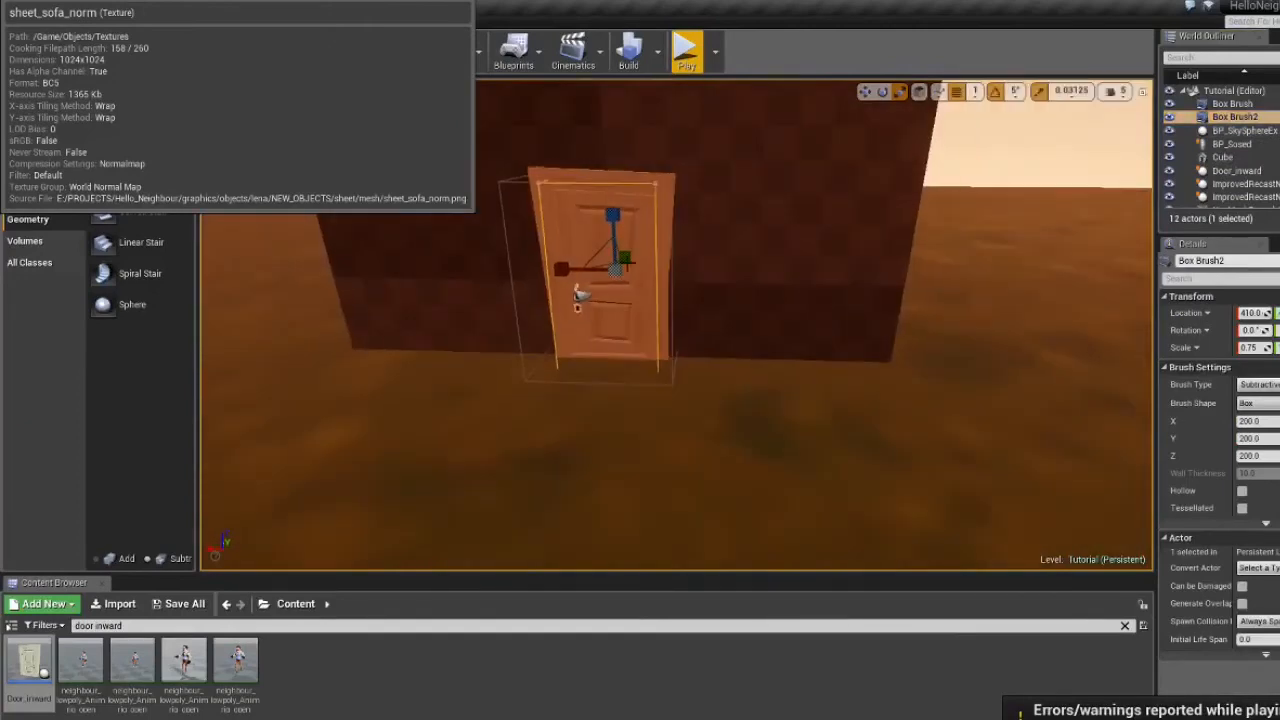
pyautogui.moveTo(576, 276); pyautogui.dragTo(574, 272)
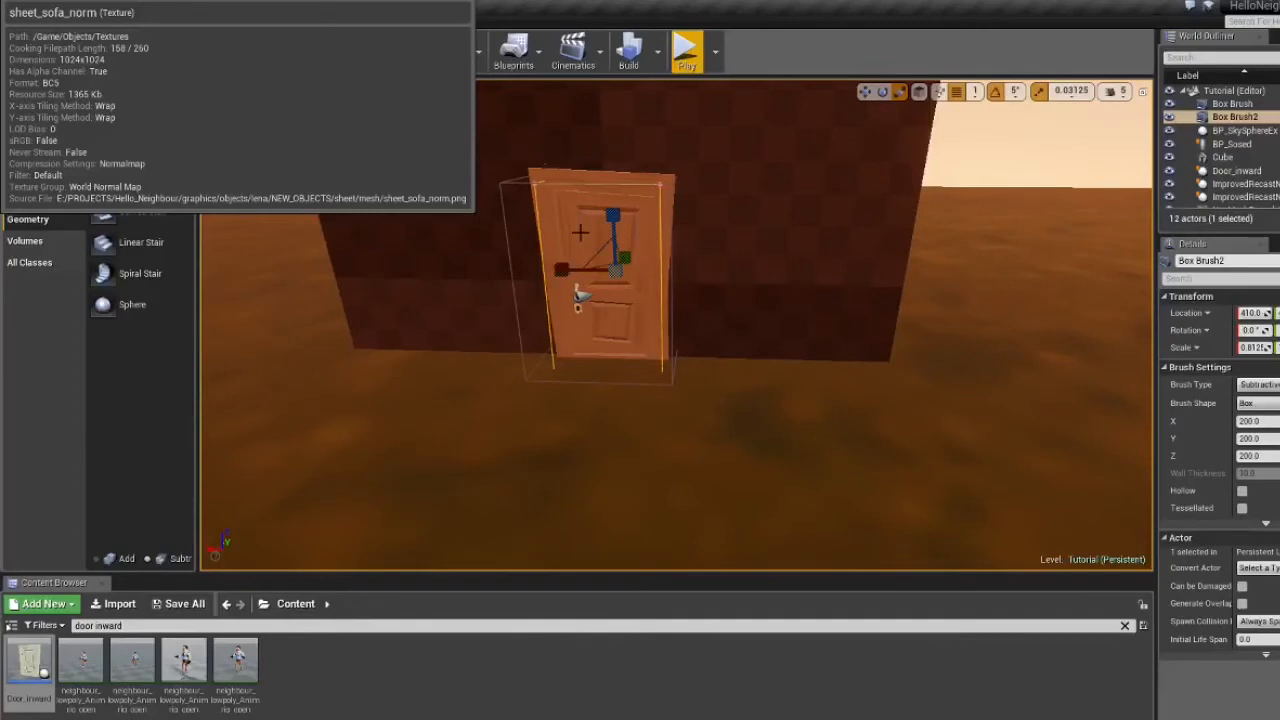
pyautogui.moveTo(545, 172); pyautogui.dragTo(553, 193, button='right')
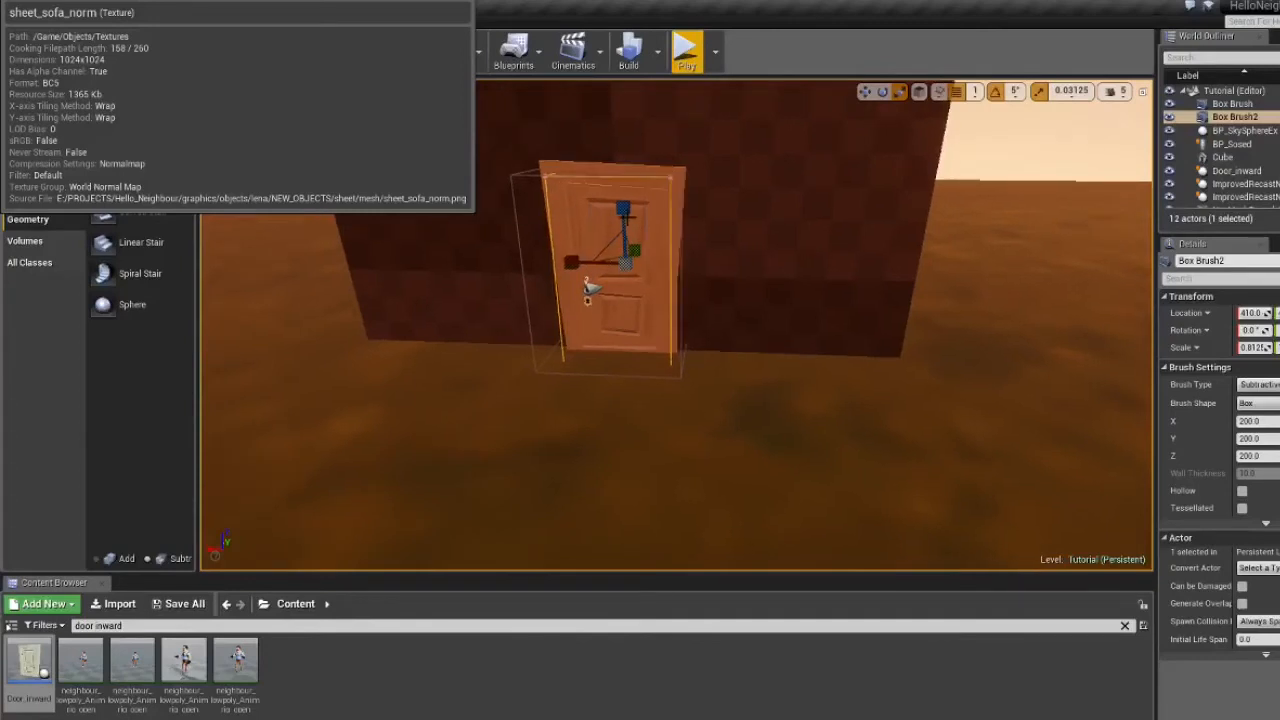
pyautogui.moveTo(624, 213); pyautogui.dragTo(623, 204)
pyautogui.moveTo(649, 144); pyautogui.dragTo(629, 125, button='right')
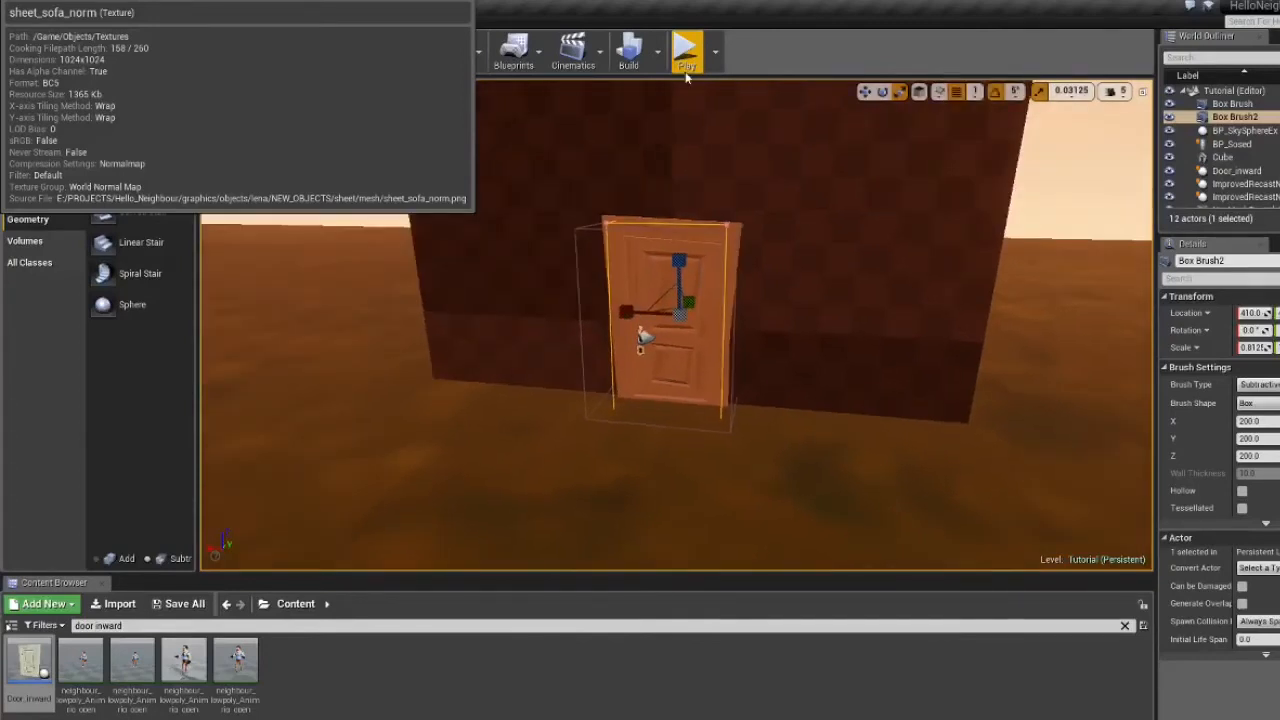
# - Play-test the door again with the enlarged opening and end the session
pyautogui.click(686, 52)
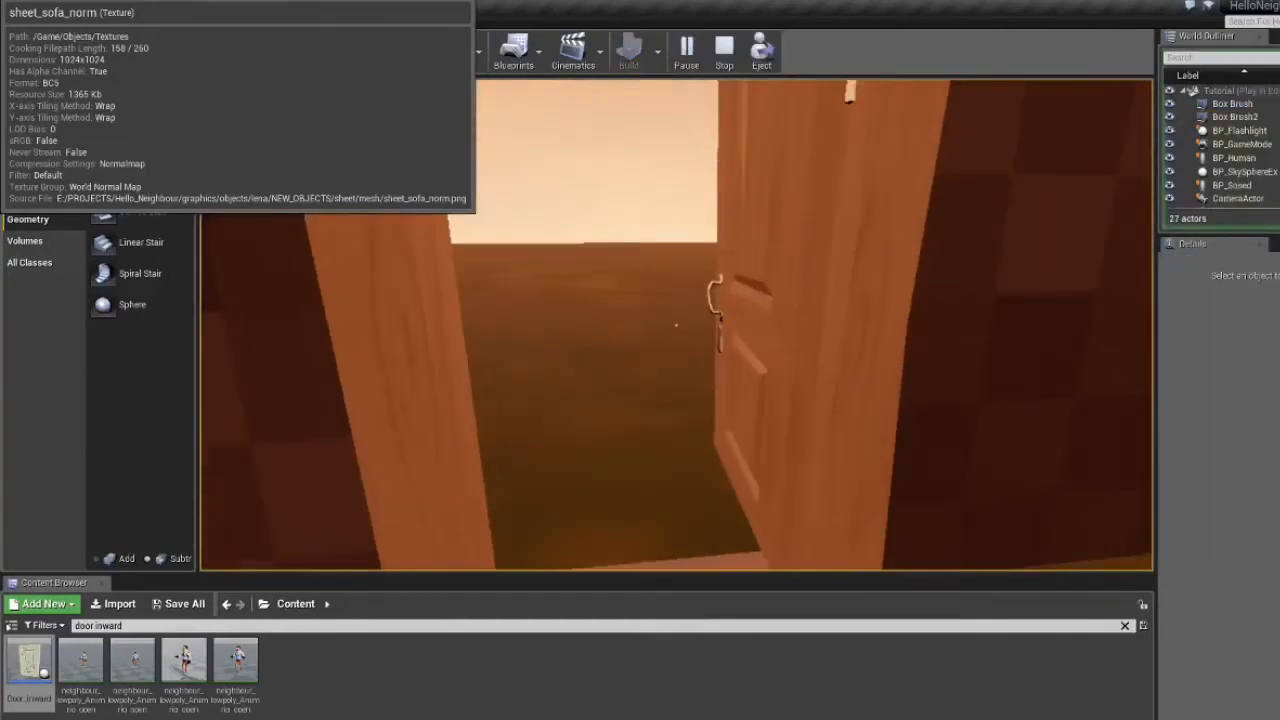
pyautogui.press('e')
pyautogui.press('s')
pyautogui.press('Escape')
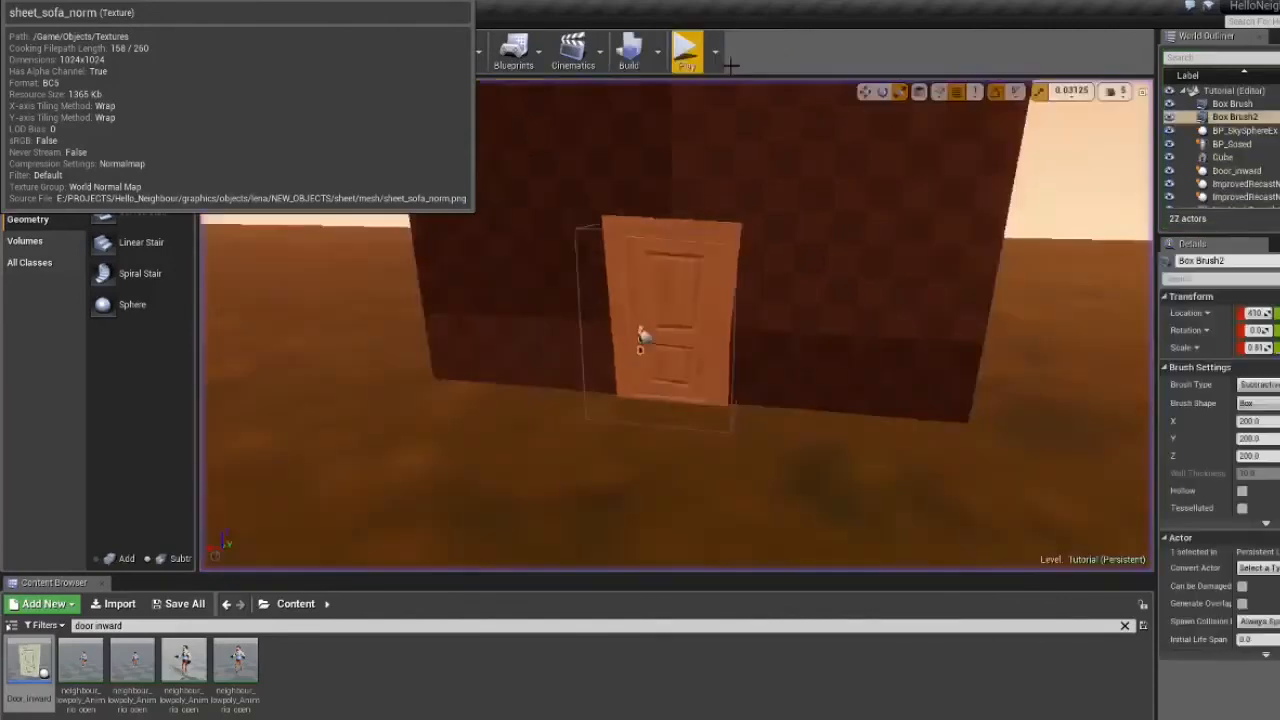
# - Search the content for window assets and place BP_Window_1 on the wall beside the door
pyautogui.press('w')
pyautogui.moveTo(762, 148); pyautogui.dragTo(790, 290, button='right')
pyautogui.press('s')
pyautogui.moveTo(752, 224)
pyautogui.mouseDown(button='right')
pyautogui.moveTo(768, 262)
pyautogui.moveTo(775, 165)
pyautogui.moveTo(758, 172)
pyautogui.moveTo(752, 224)
pyautogui.mouseUp(button='right')
pyautogui.press('s')
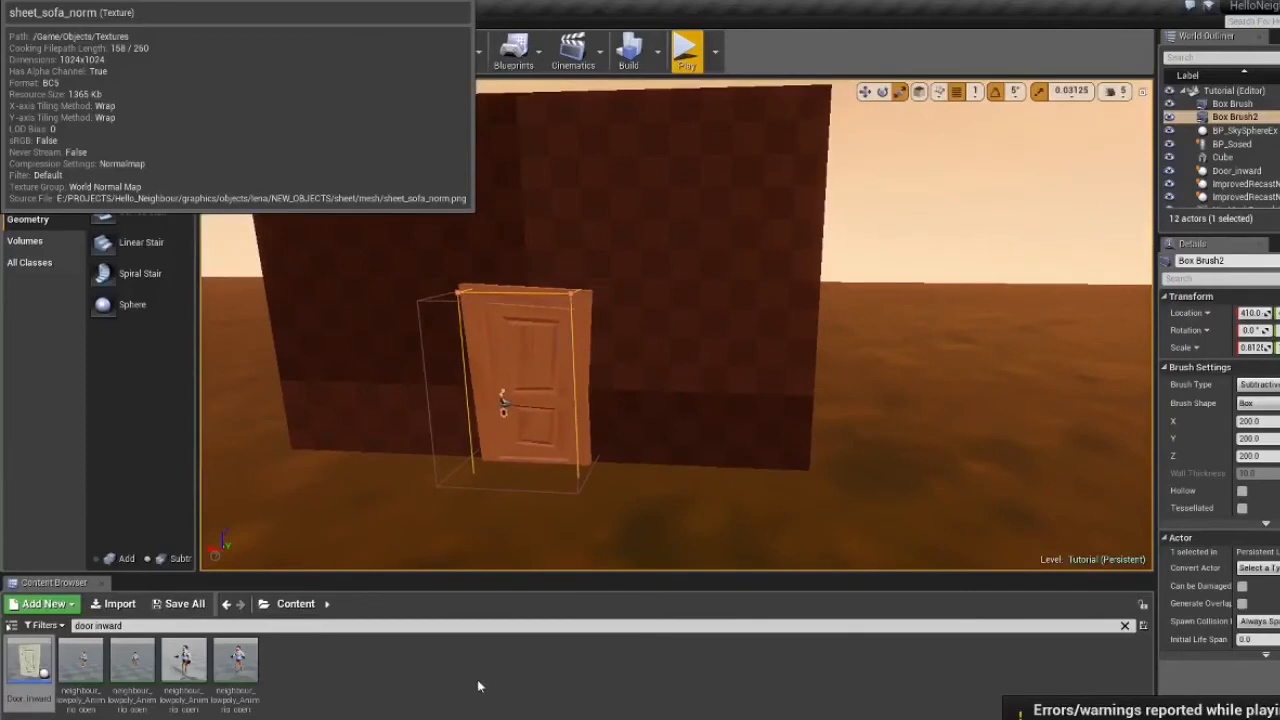
pyautogui.click(417, 626)
pyautogui.write('window')
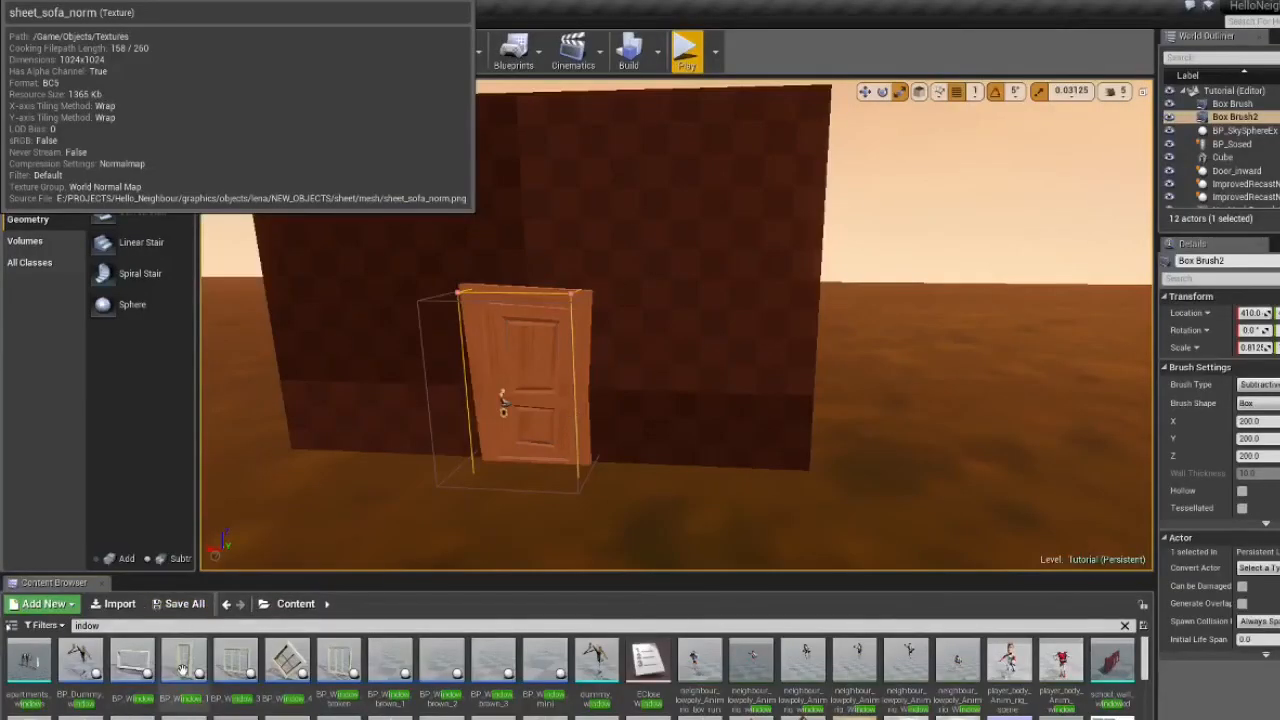
pyautogui.moveTo(184, 660); pyautogui.dragTo(689, 286)
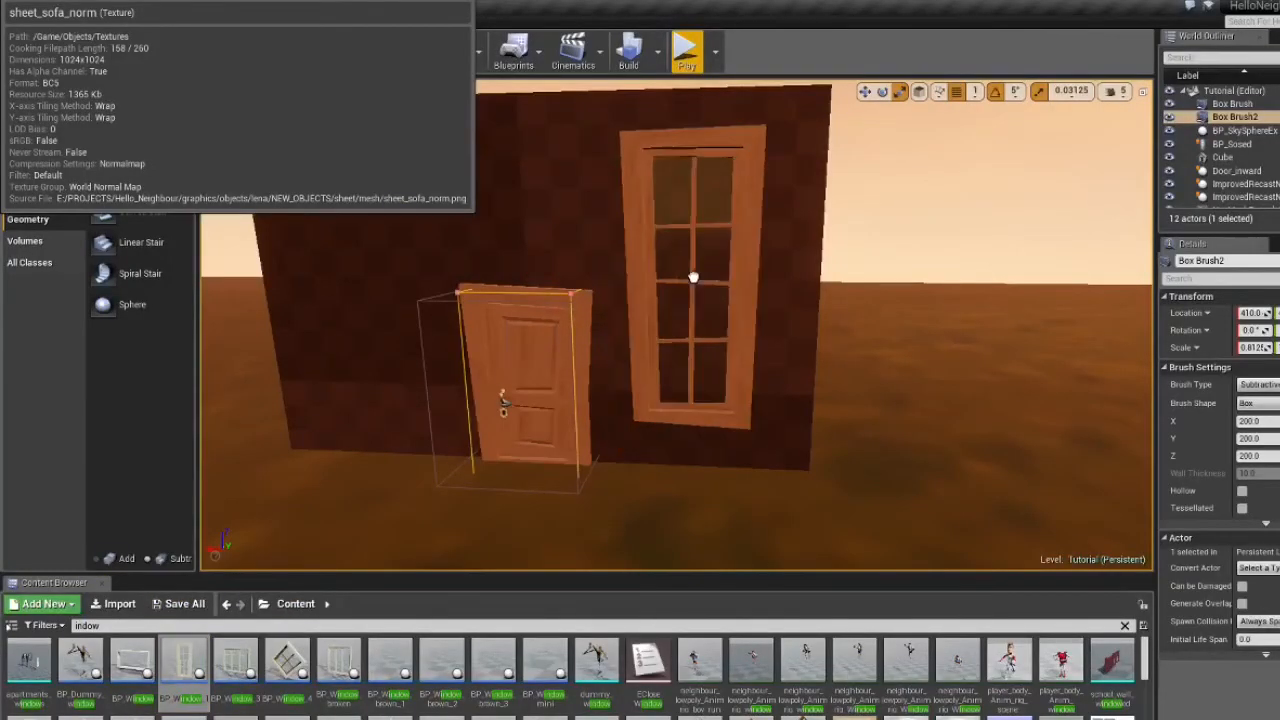
pyautogui.click(694, 274)
pyautogui.moveTo(672, 296); pyautogui.dragTo(681, 270, button='right')
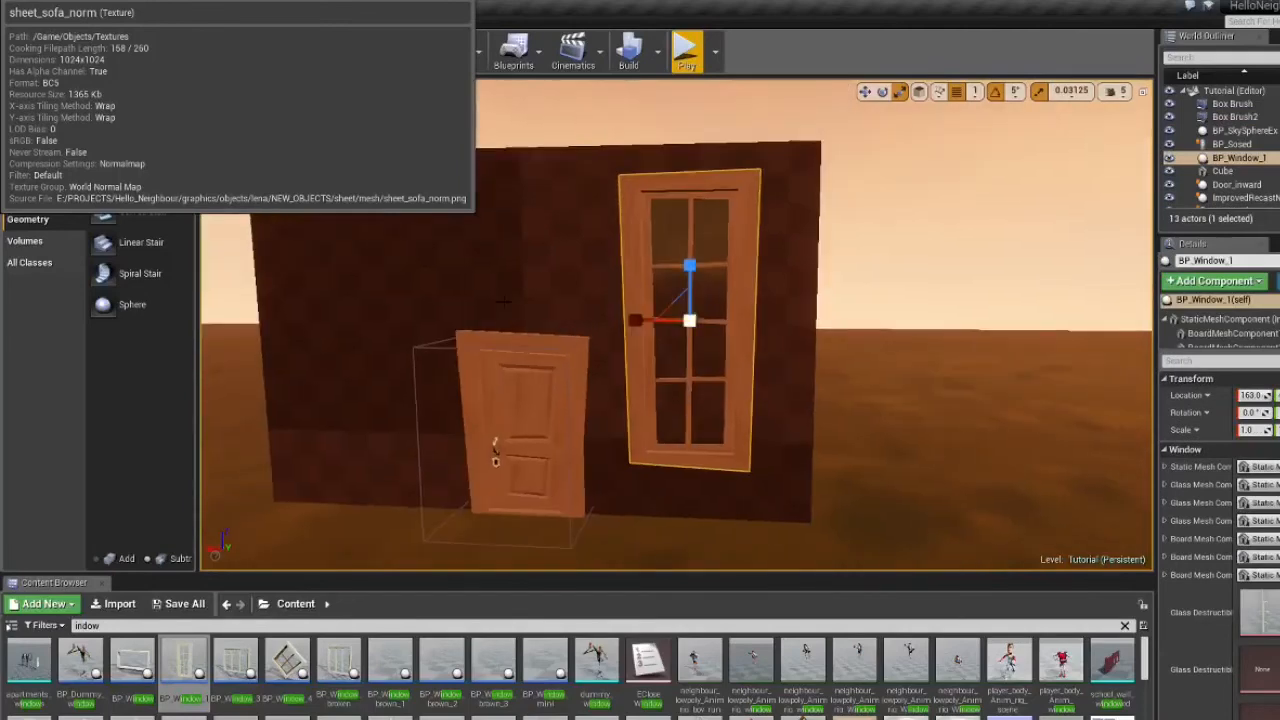
pyautogui.moveTo(606, 309)
pyautogui.mouseDown(button='right')
pyautogui.moveTo(622, 309)
pyautogui.moveTo(584, 306)
pyautogui.moveTo(606, 309)
pyautogui.mouseUp(button='right')
pyautogui.press('w')
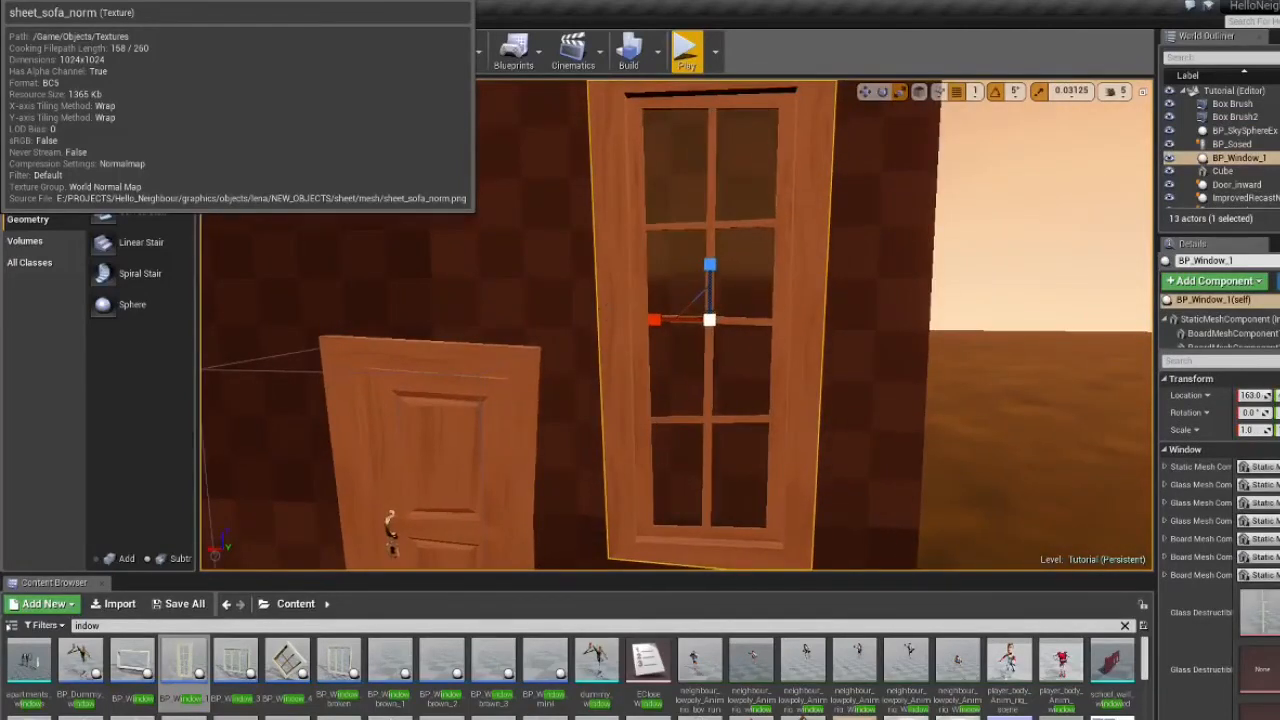
# - Place a subtractive Box brush in front of BP_Window_1, with its X scale at about 0.72
pyautogui.moveTo(519, 215)
pyautogui.mouseDown()
pyautogui.moveTo(766, 288)
pyautogui.moveTo(697, 257)
pyautogui.mouseUp()
pyautogui.moveTo(656, 256); pyautogui.dragTo(565, 280, button='right')
pyautogui.press('s')
pyautogui.press('d')
pyautogui.moveTo(714, 162); pyautogui.dragTo(612, 136, button='right')
pyautogui.press('w')
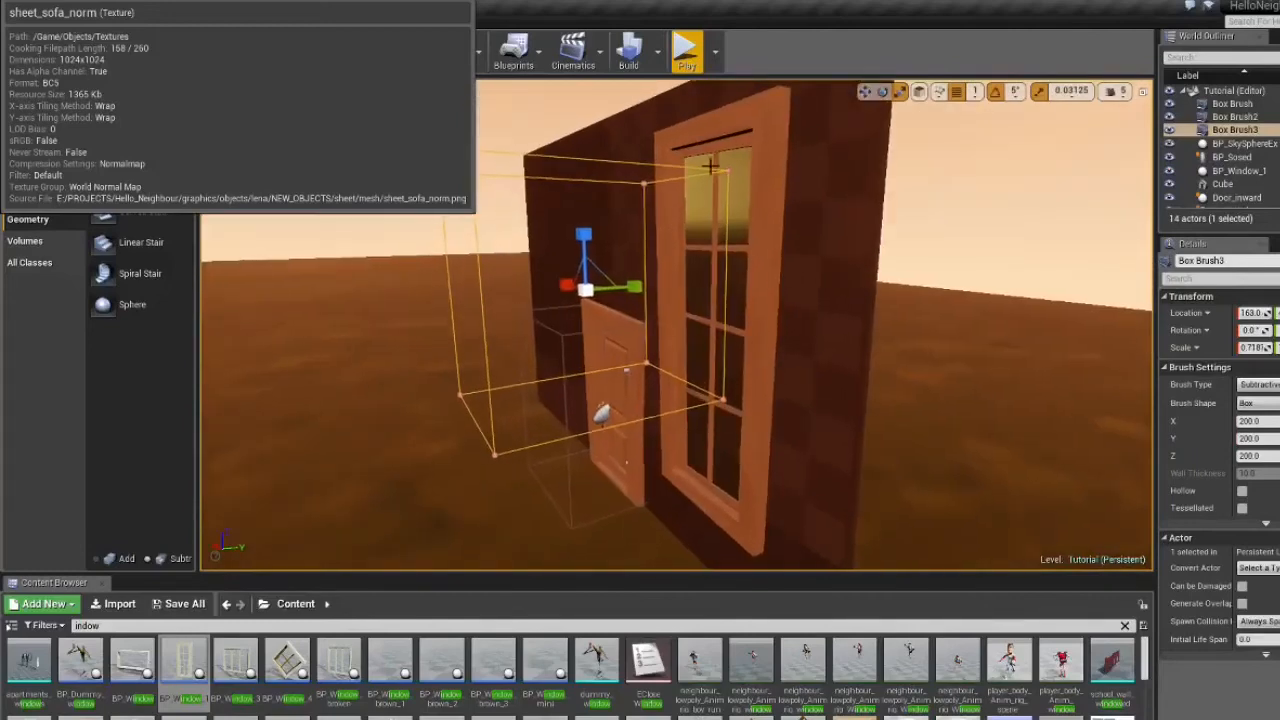
# - Move Box Brush3 through the wall at the window and stretch it along Z toward the window's height
pyautogui.click(866, 92)
pyautogui.moveTo(622, 286)
pyautogui.mouseDown()
pyautogui.moveTo(729, 258)
pyautogui.moveTo(692, 257)
pyautogui.mouseUp()
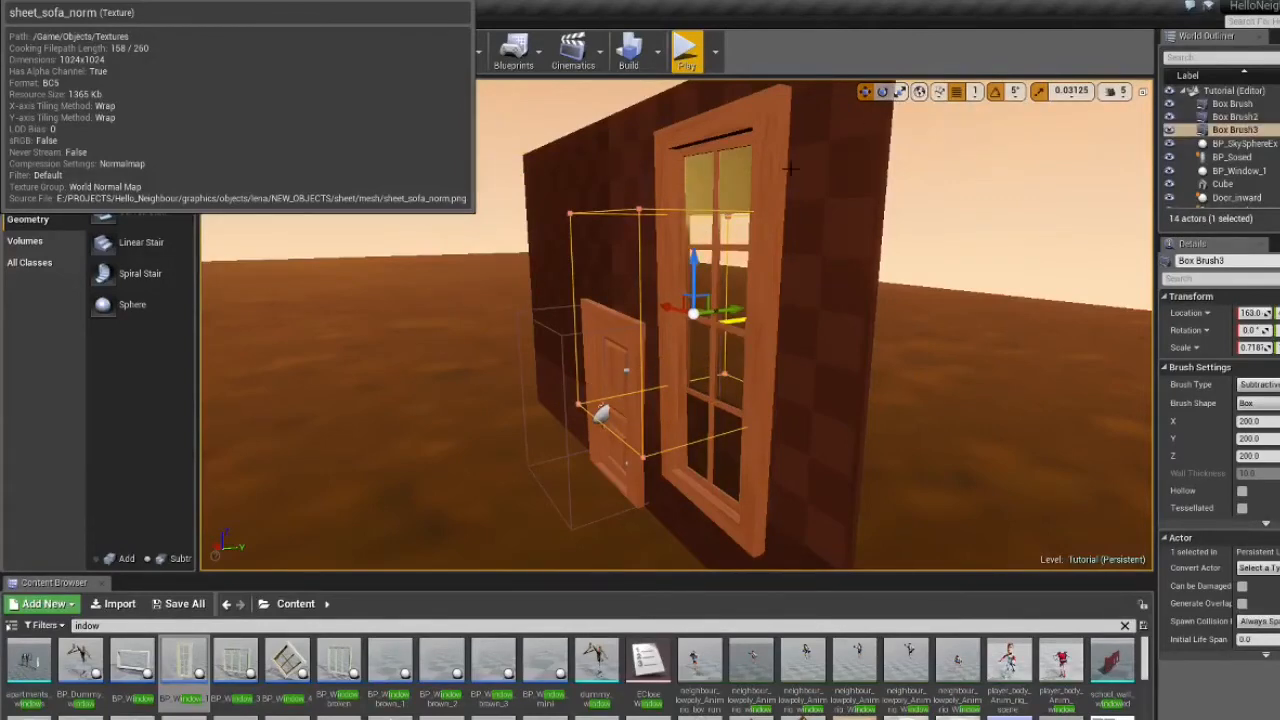
pyautogui.click(900, 91)
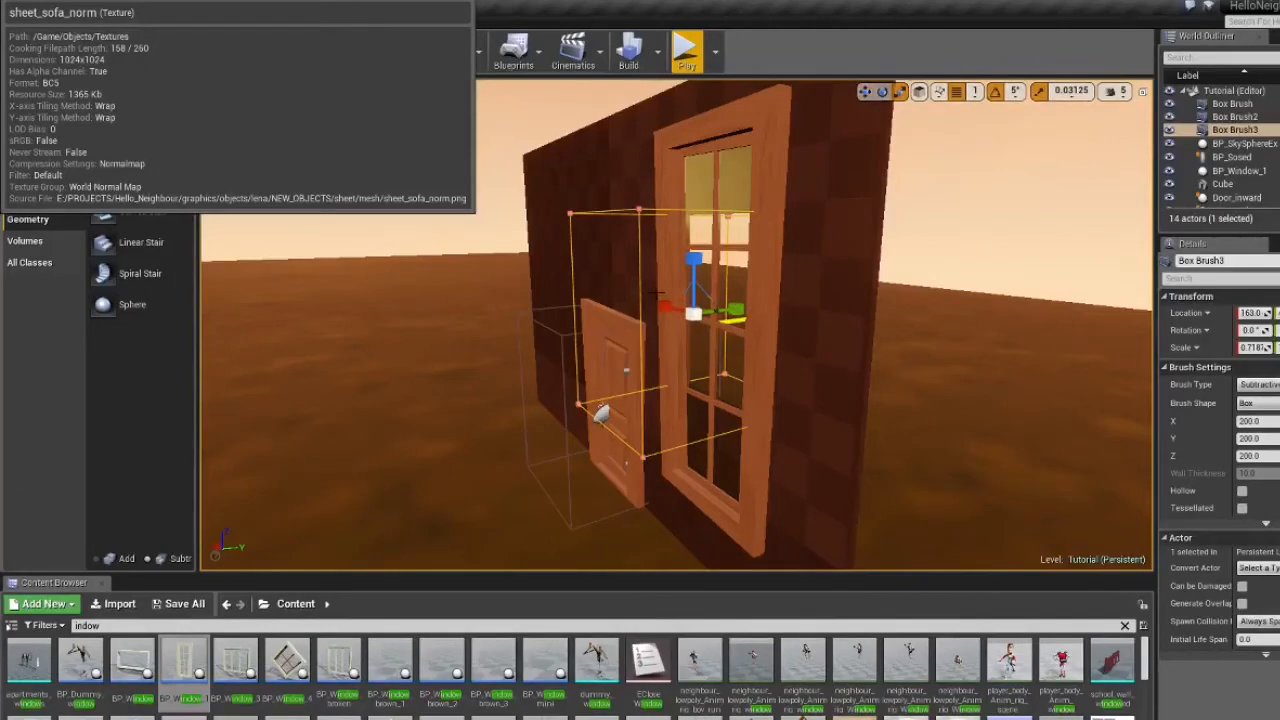
pyautogui.moveTo(697, 264); pyautogui.dragTo(697, 225)
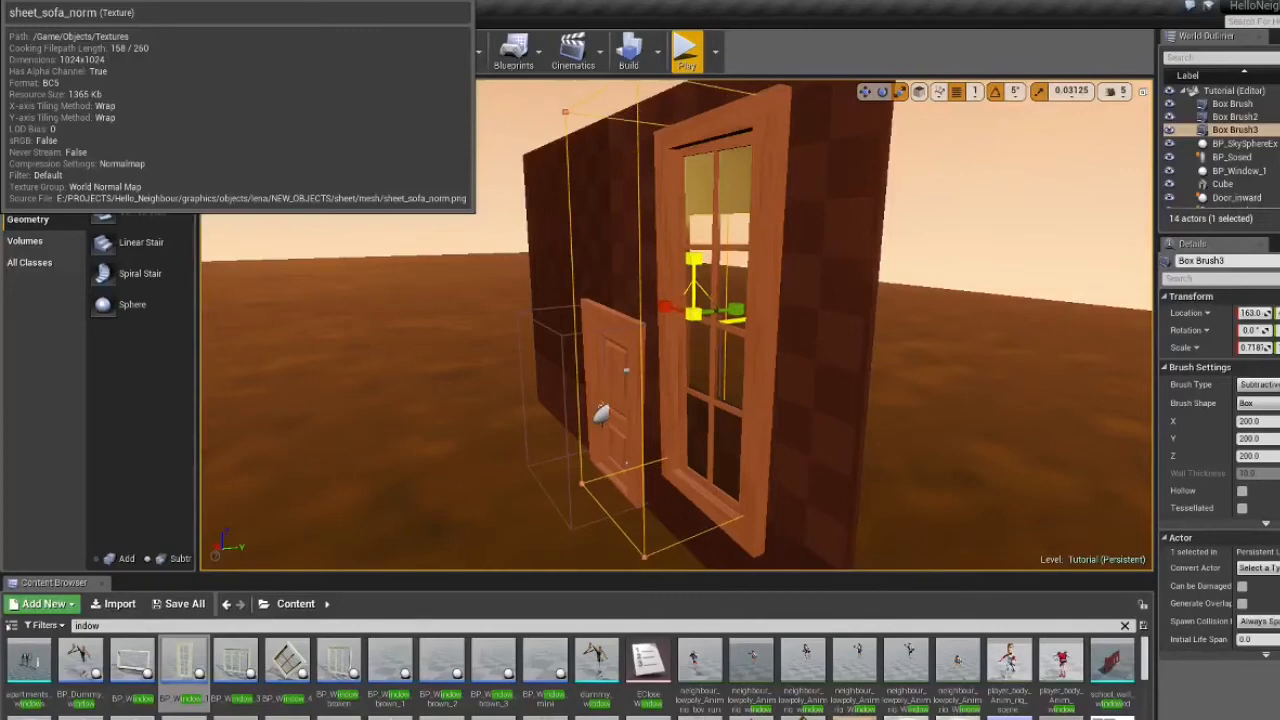
# - Lower Box Brush3 slightly along Z to line the opening up with the window, and briefly play-test the level
pyautogui.click(919, 91)
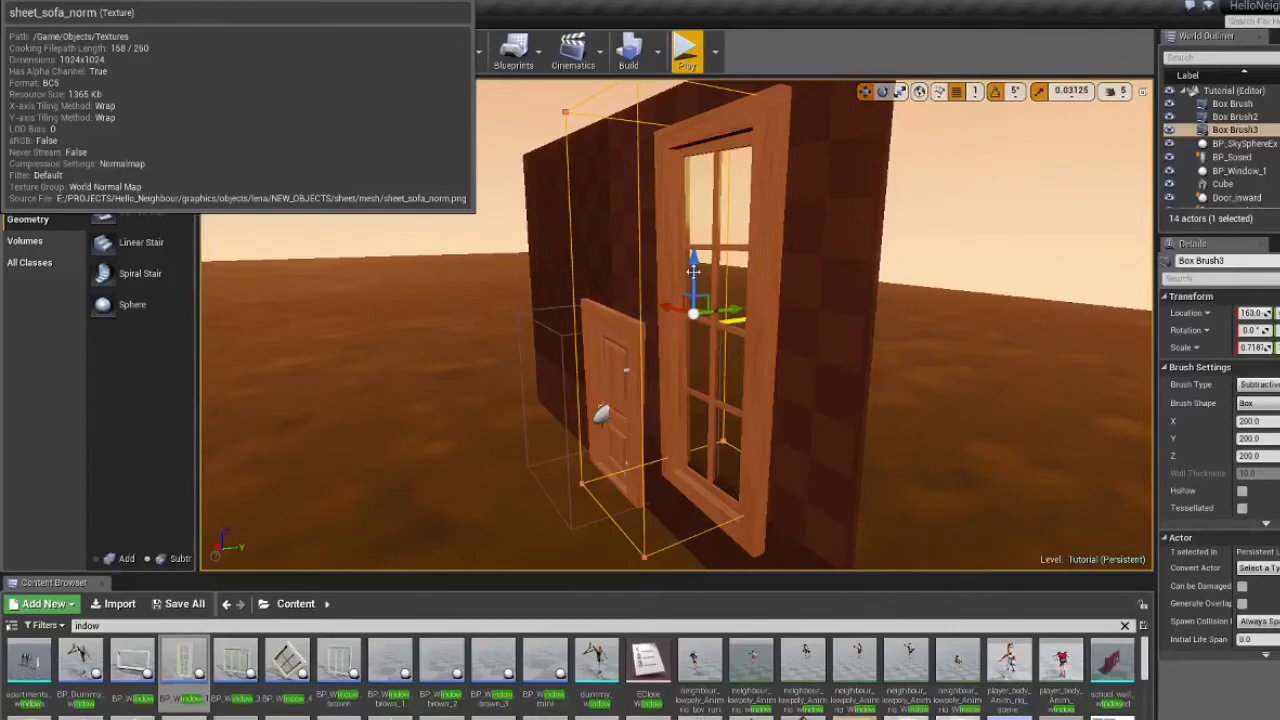
pyautogui.moveTo(701, 272); pyautogui.dragTo(703, 287)
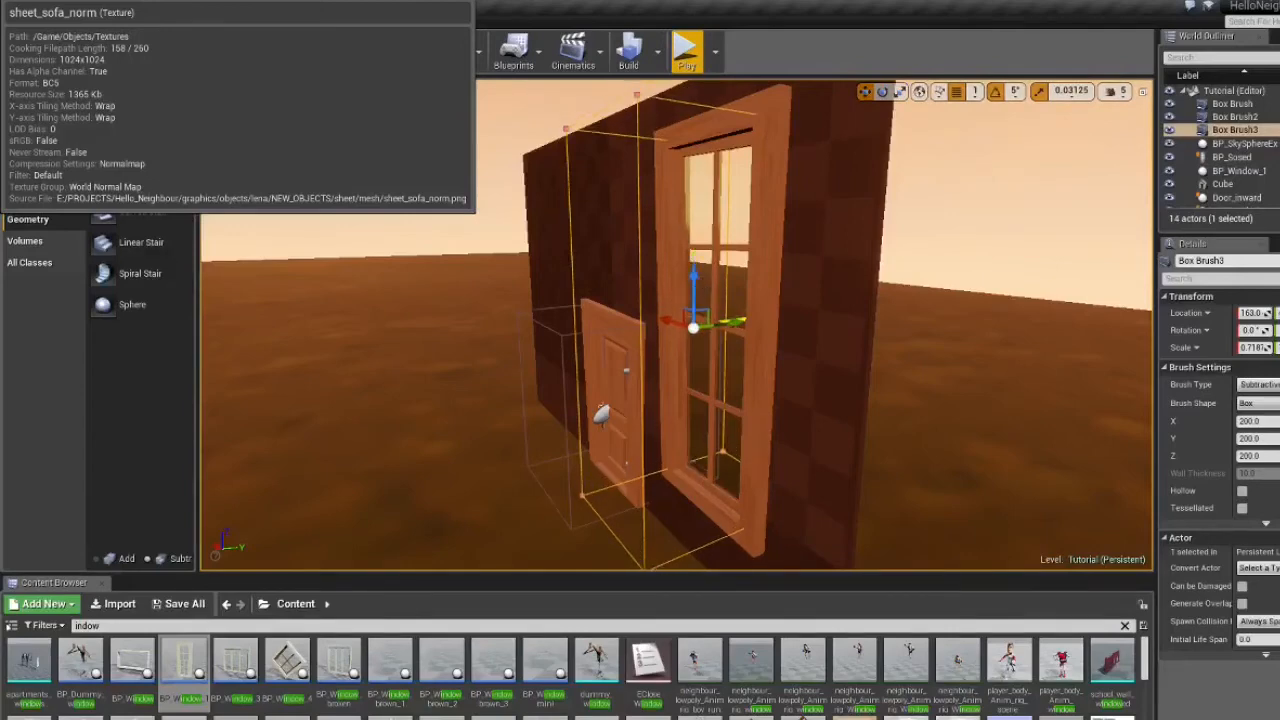
pyautogui.moveTo(697, 277)
pyautogui.mouseDown(button='right')
pyautogui.moveTo(720, 279)
pyautogui.moveTo(698, 278)
pyautogui.mouseUp(button='right')
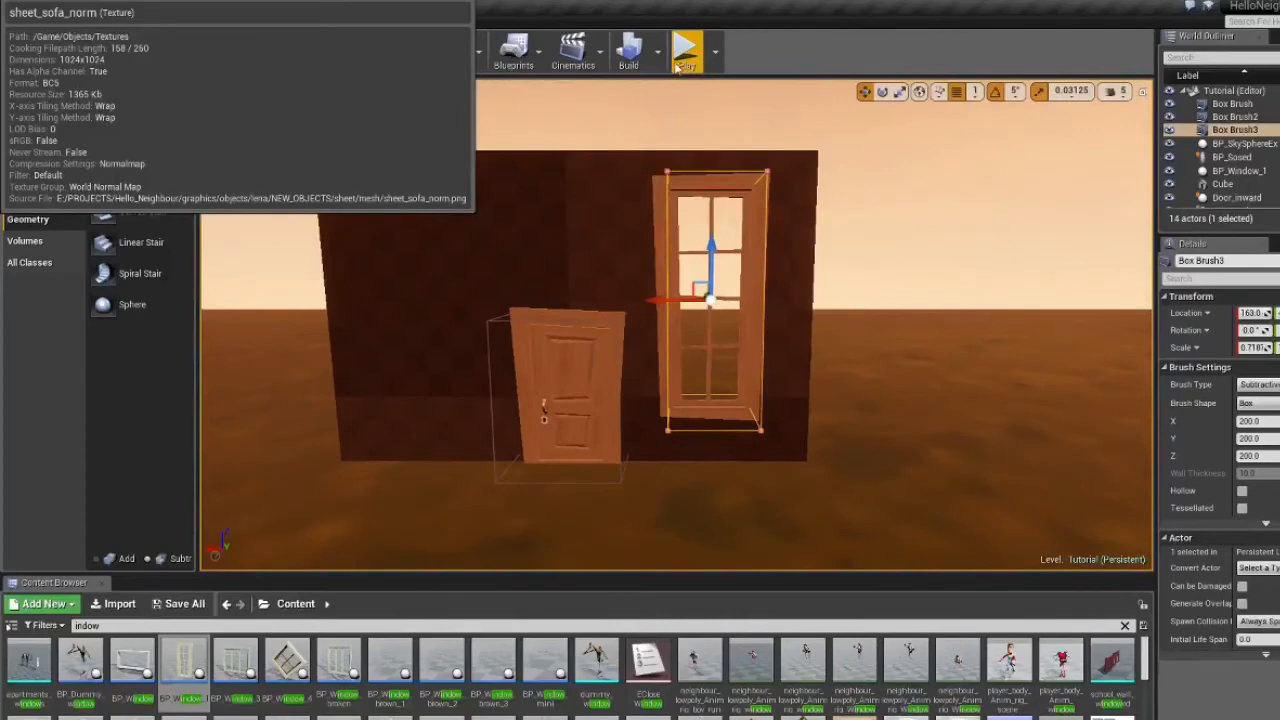
pyautogui.click(686, 48)
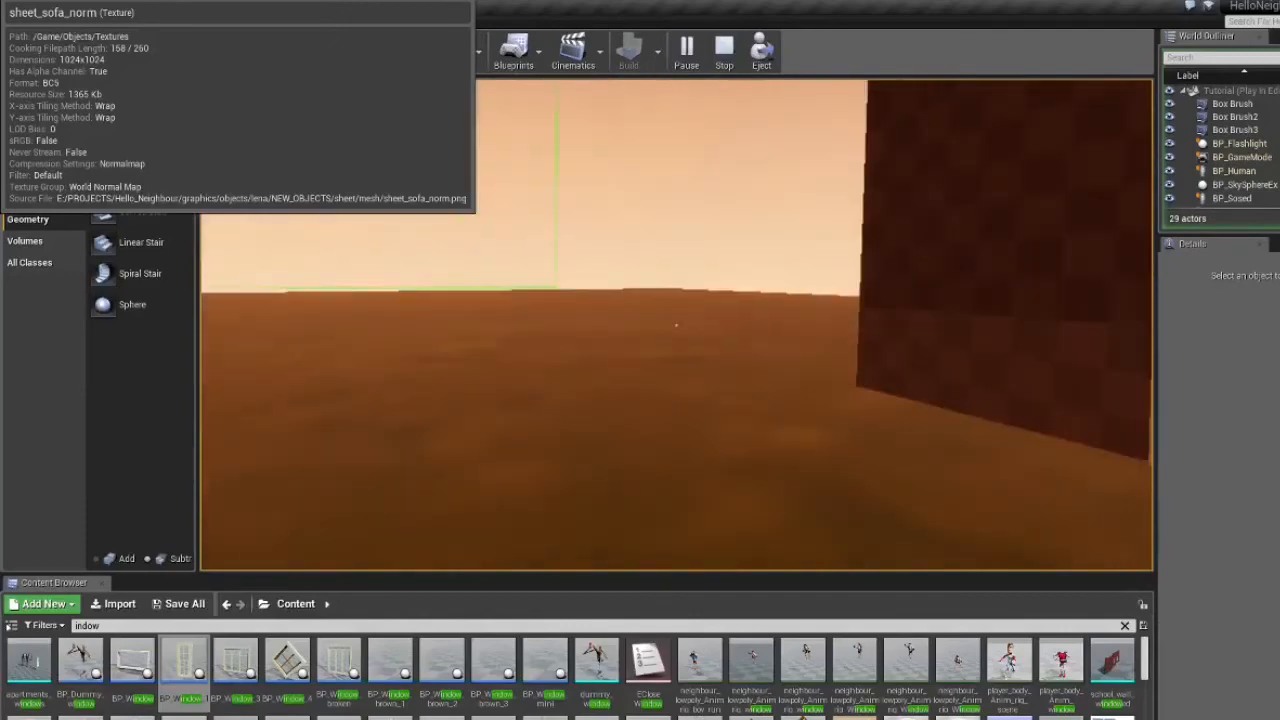
pyautogui.press('Escape')
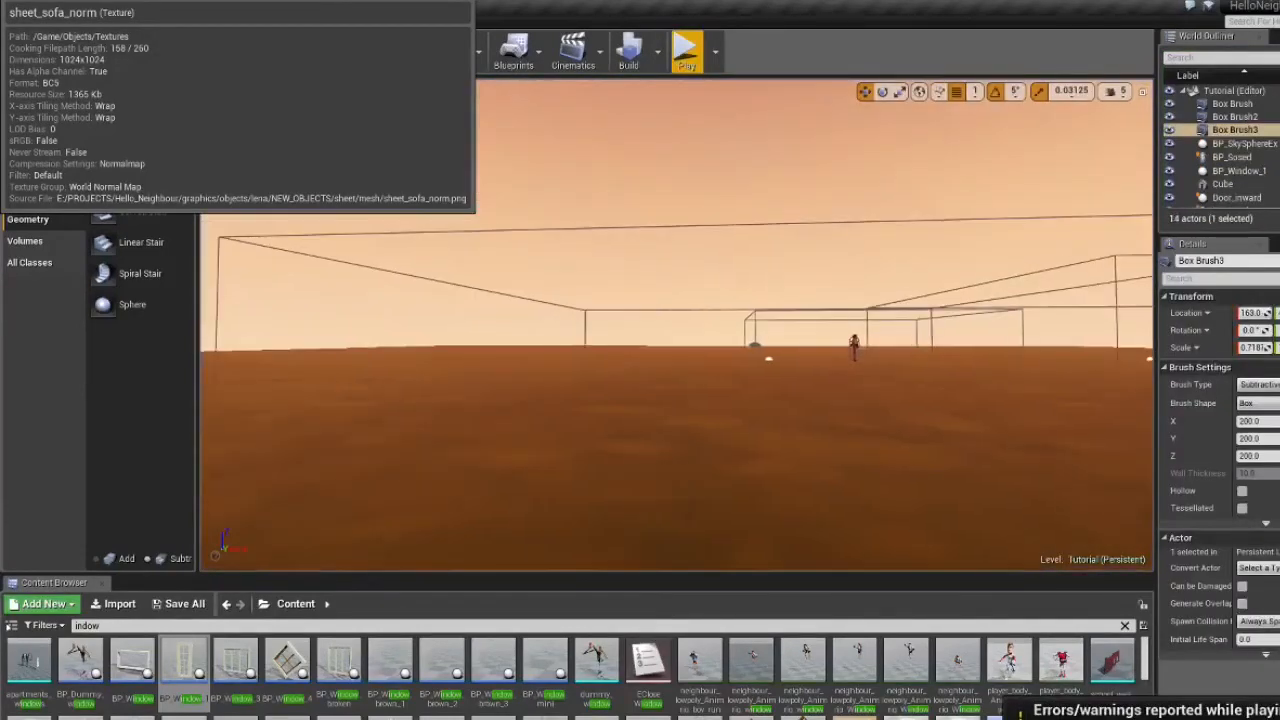
# - Clear the content search and open the Objects/BP_Objects folder
pyautogui.moveTo(551, 395); pyautogui.dragTo(551, 395, button='right')
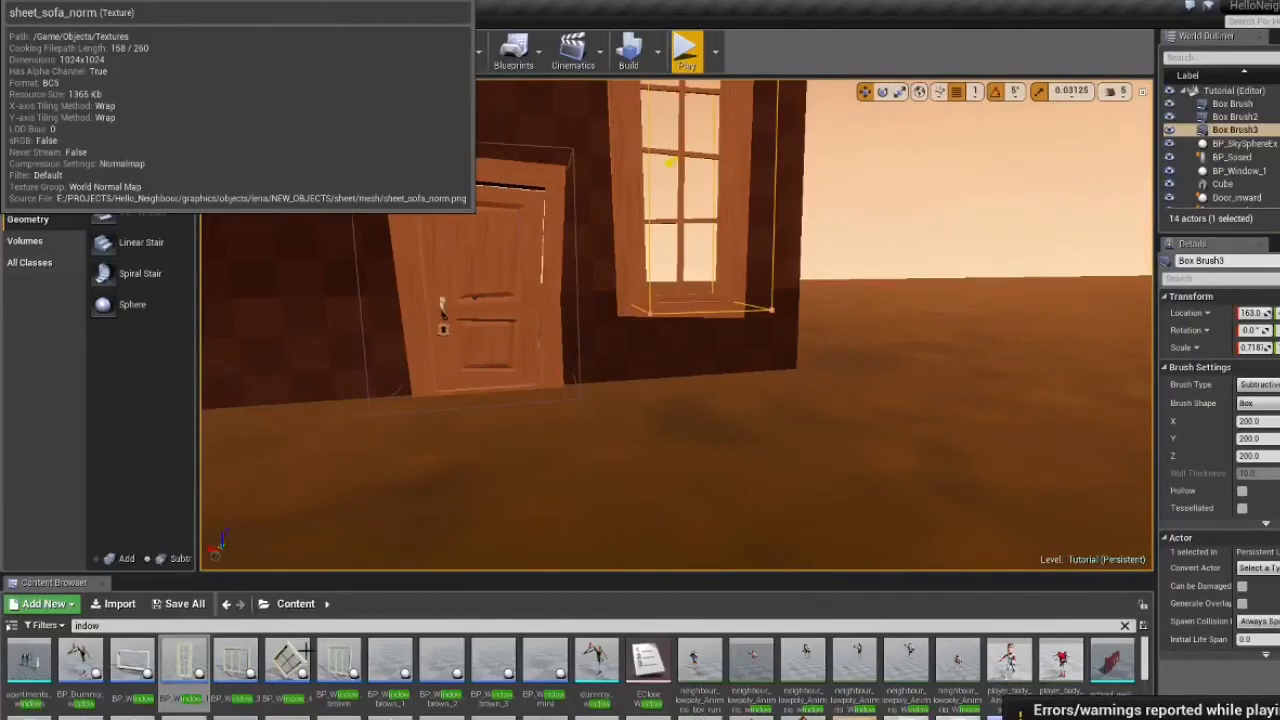
pyautogui.click(389, 625)
pyautogui.press('BackSpace')
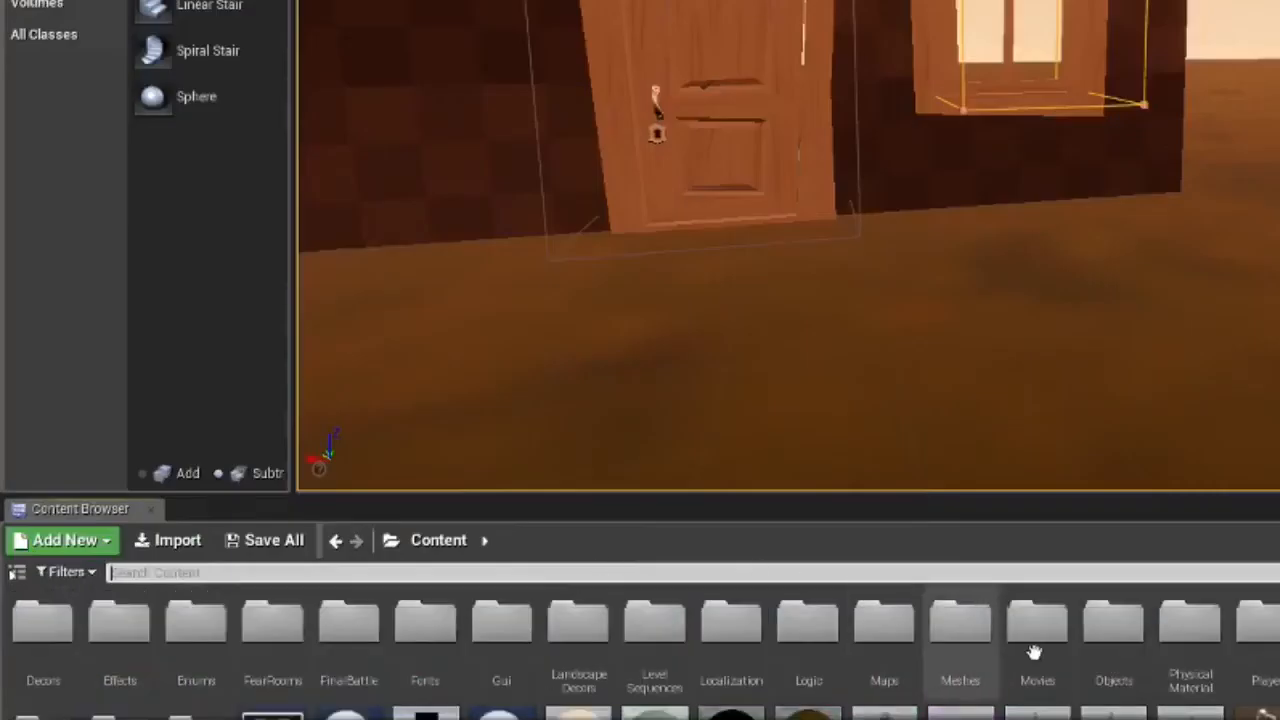
pyautogui.click(751, 685)
pyautogui.doubleClick(1113, 630)
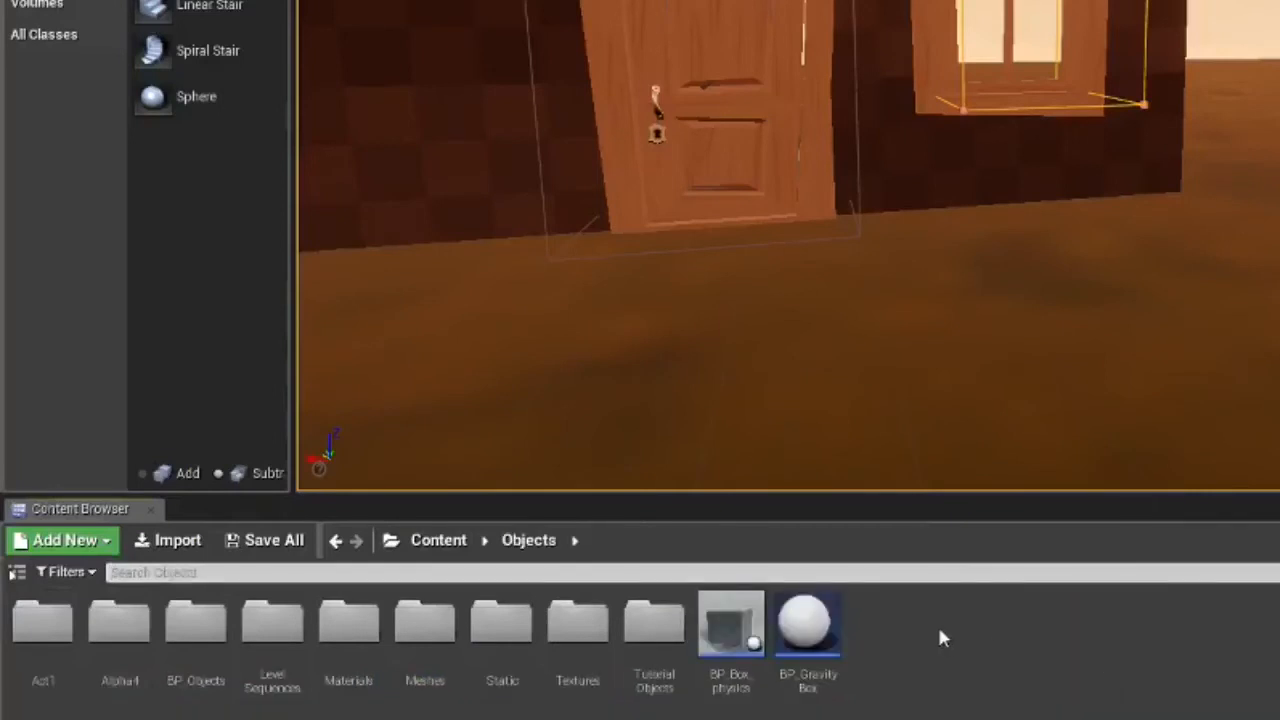
pyautogui.doubleClick(196, 632)
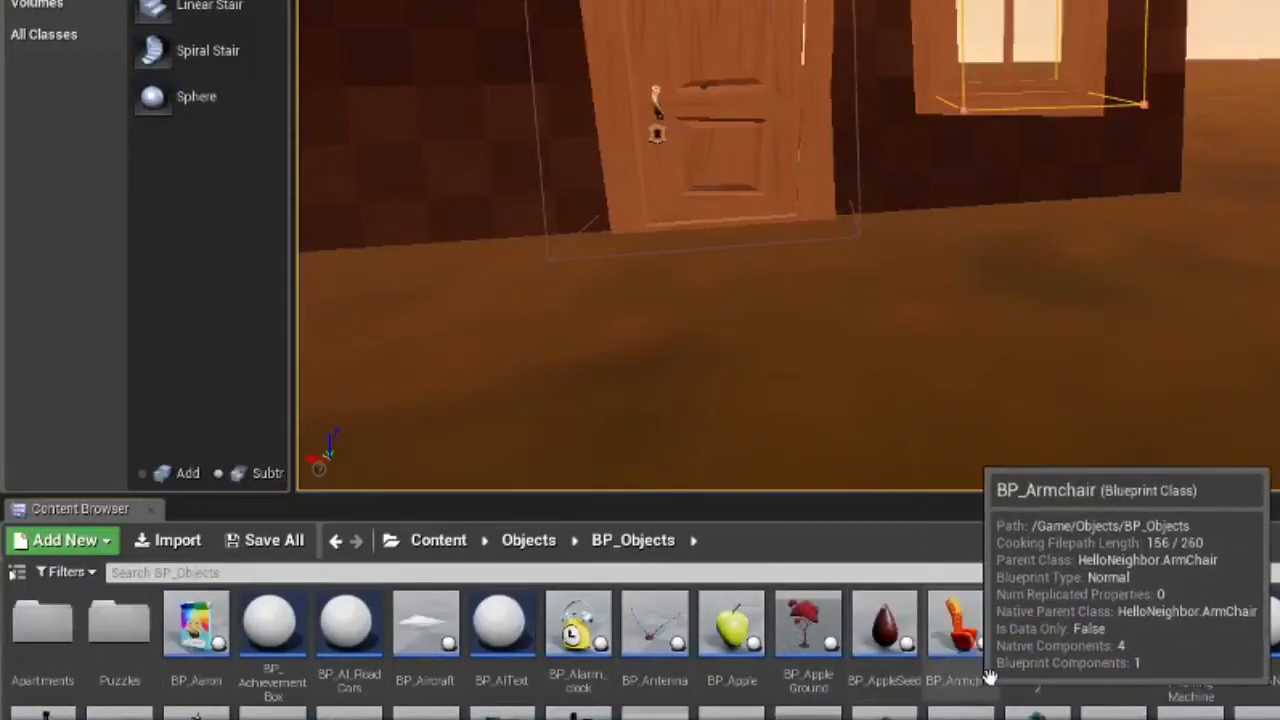
# - Place BP_Apple on the ground in front of the wall with the door and window
pyautogui.press('w')
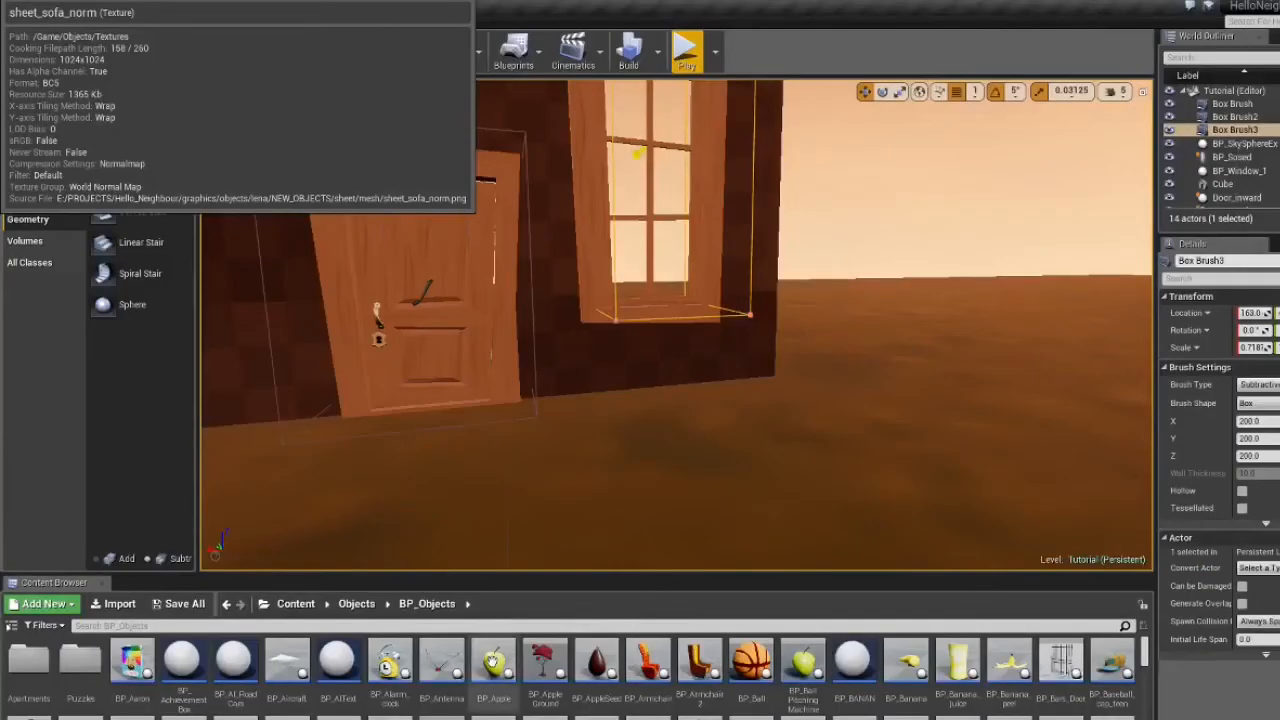
pyautogui.click(732, 625)
pyautogui.moveTo(654, 472); pyautogui.dragTo(655, 471)
pyautogui.moveTo(655, 471); pyautogui.dragTo(667, 296, button='right')
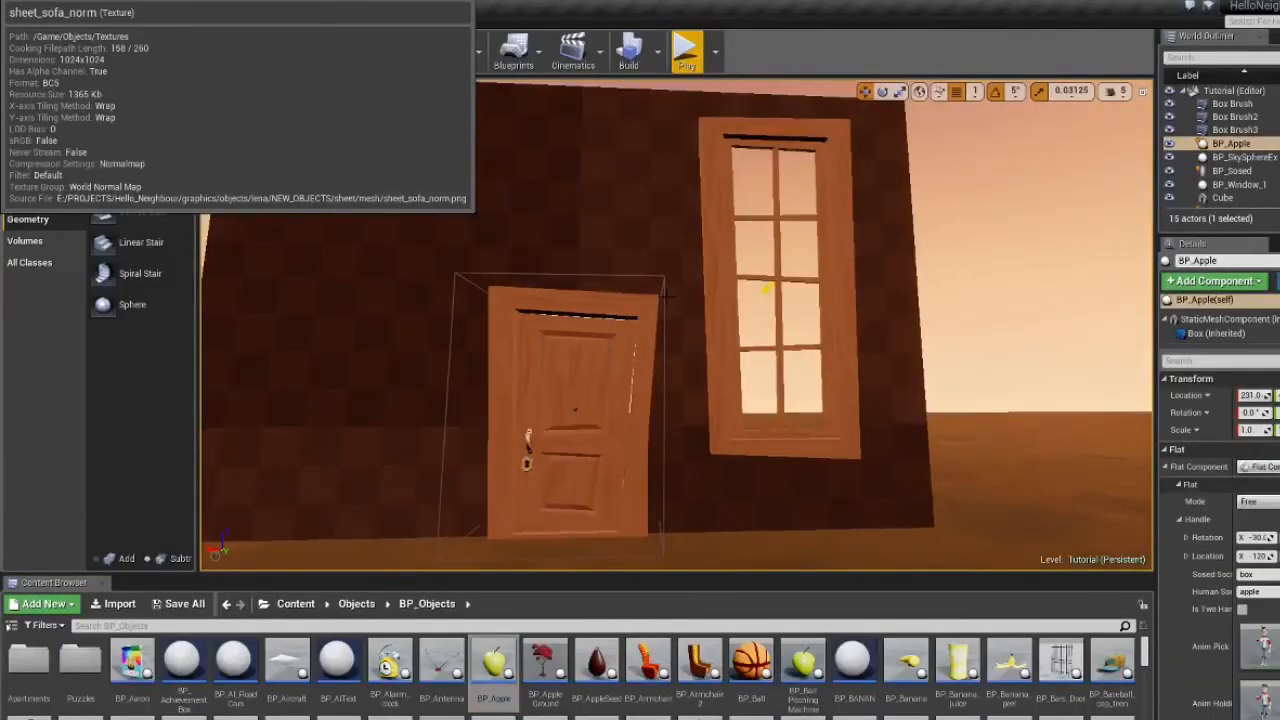
# - Play-test the level, pick up the apple and throw it at the window to break the glass
pyautogui.click(686, 50)
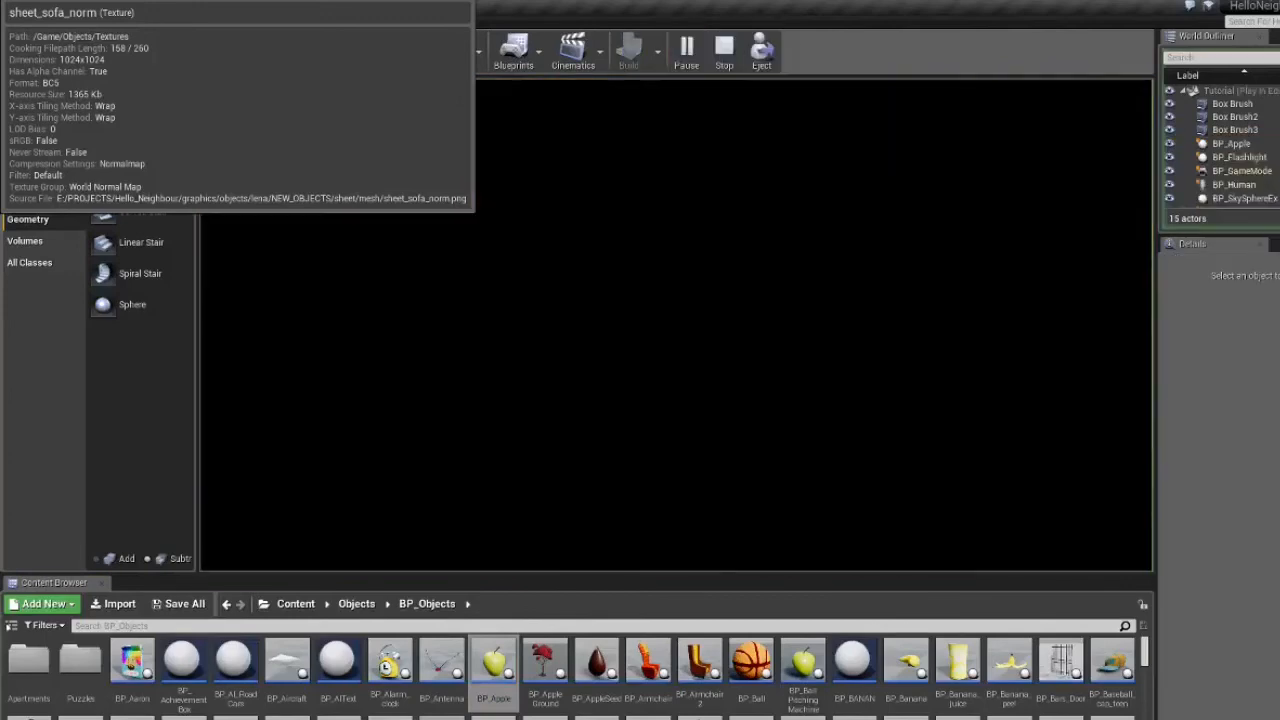
pyautogui.press('w')
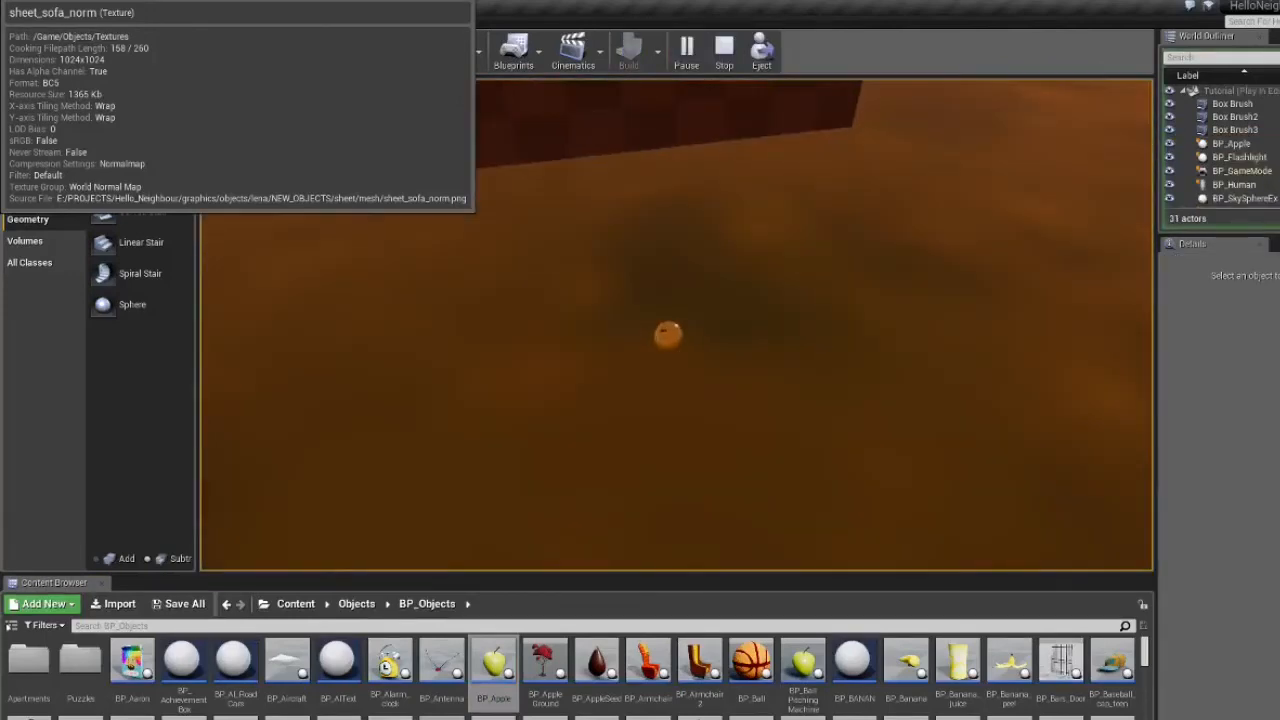
pyautogui.press('e')
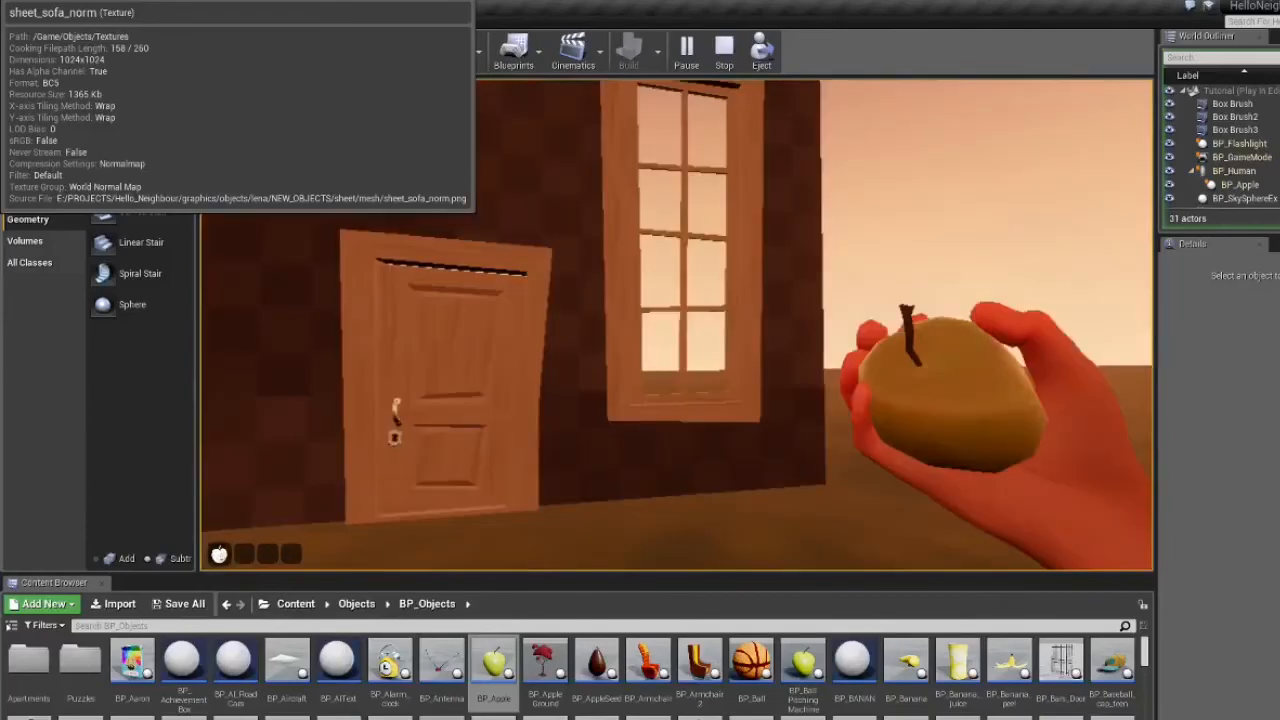
pyautogui.rightClick(676, 325)
pyautogui.press('w')
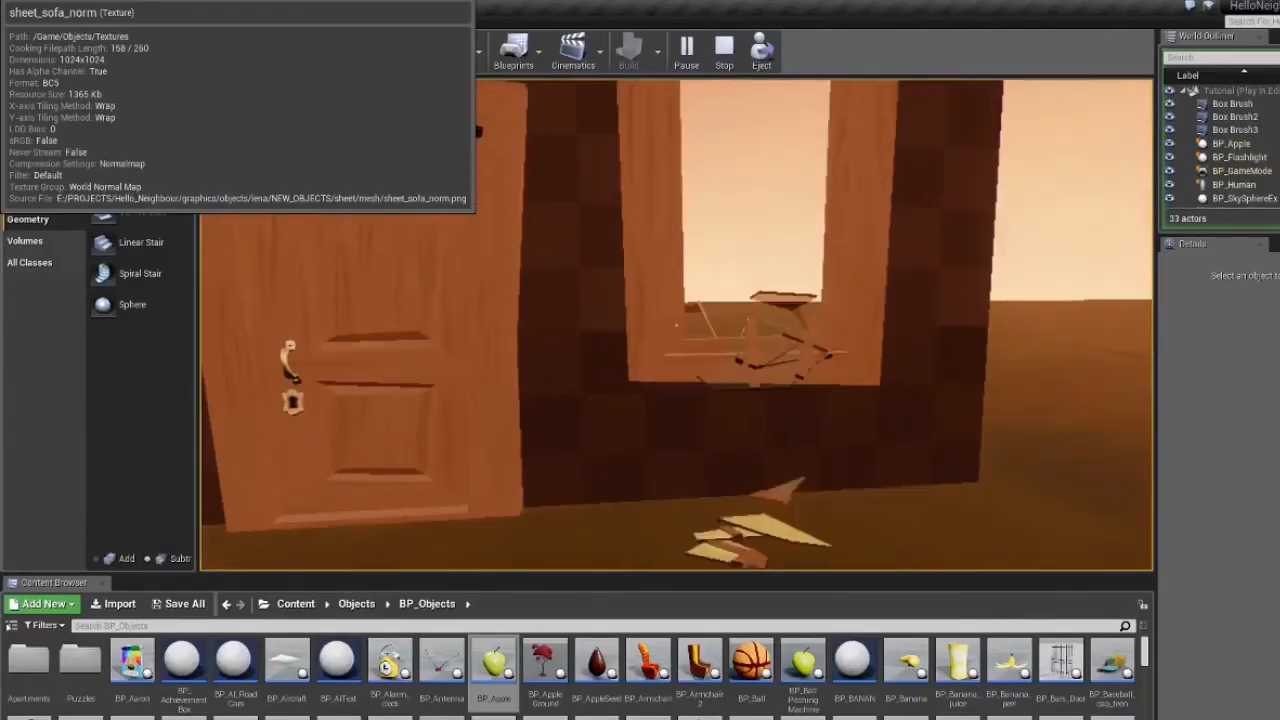
# - Walk around the wall, jump through the broken window opening and end the play session
pyautogui.press('w')
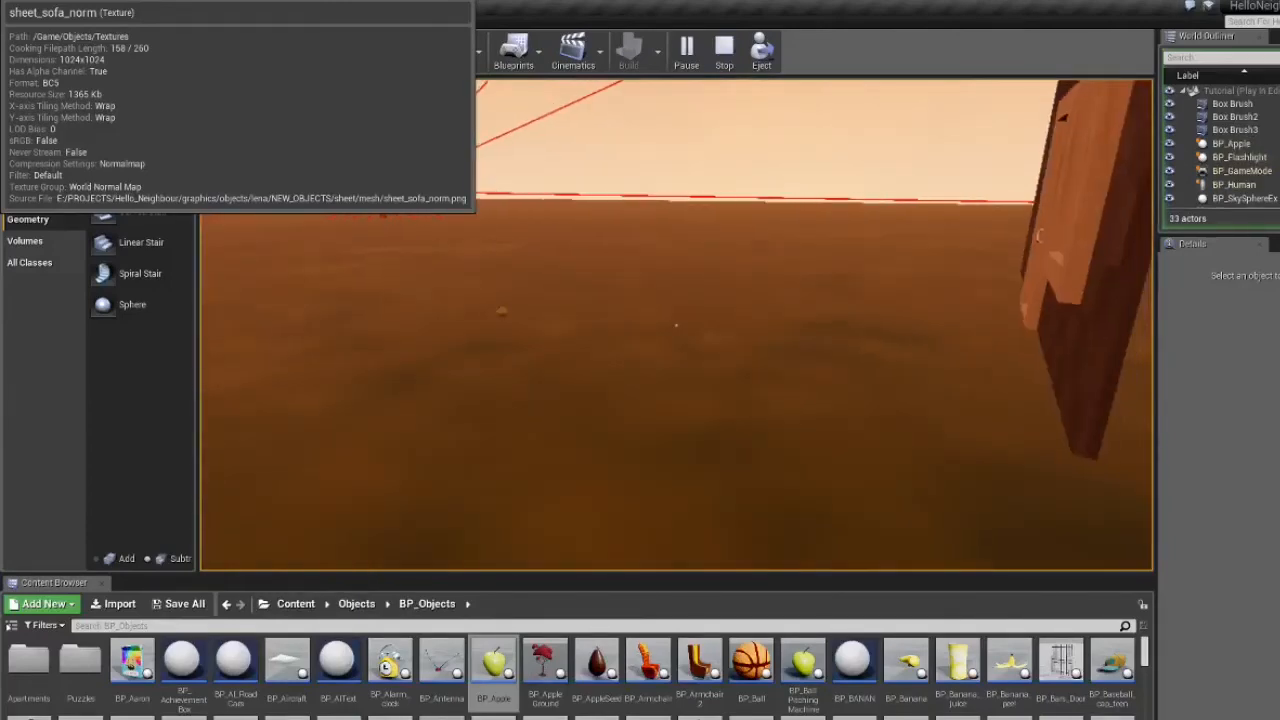
pyautogui.press('w')
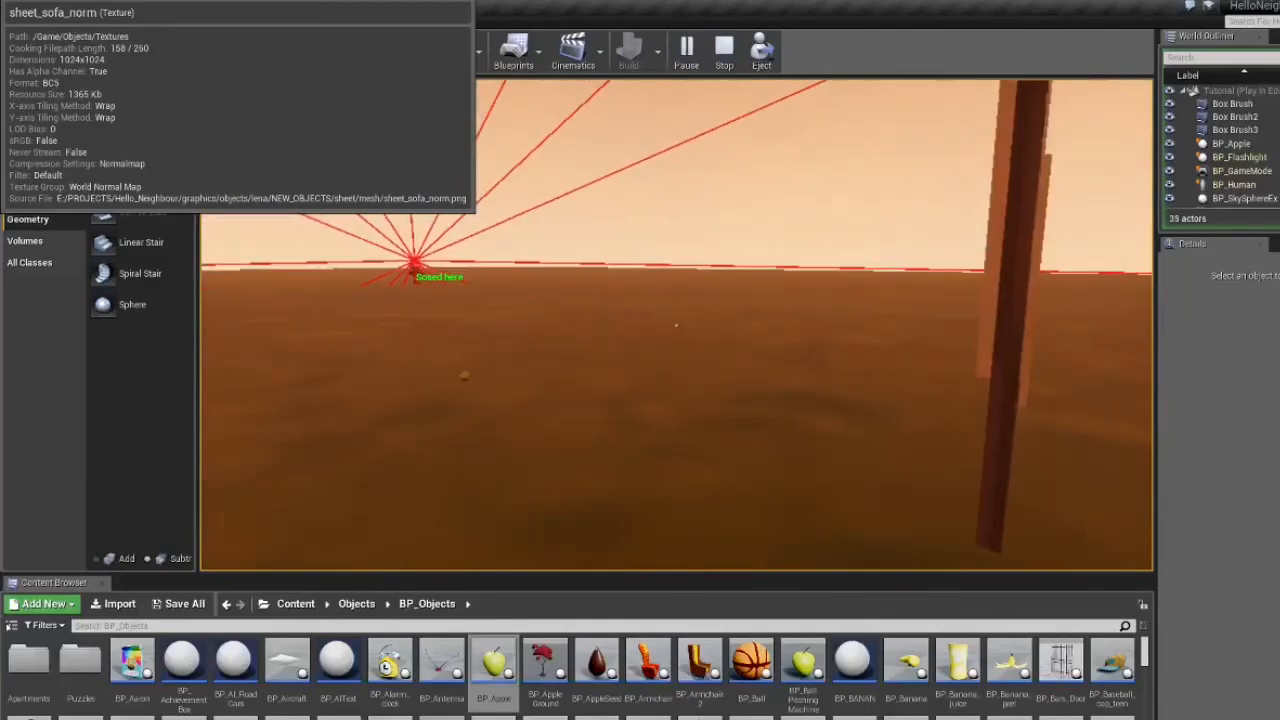
pyautogui.press('w')
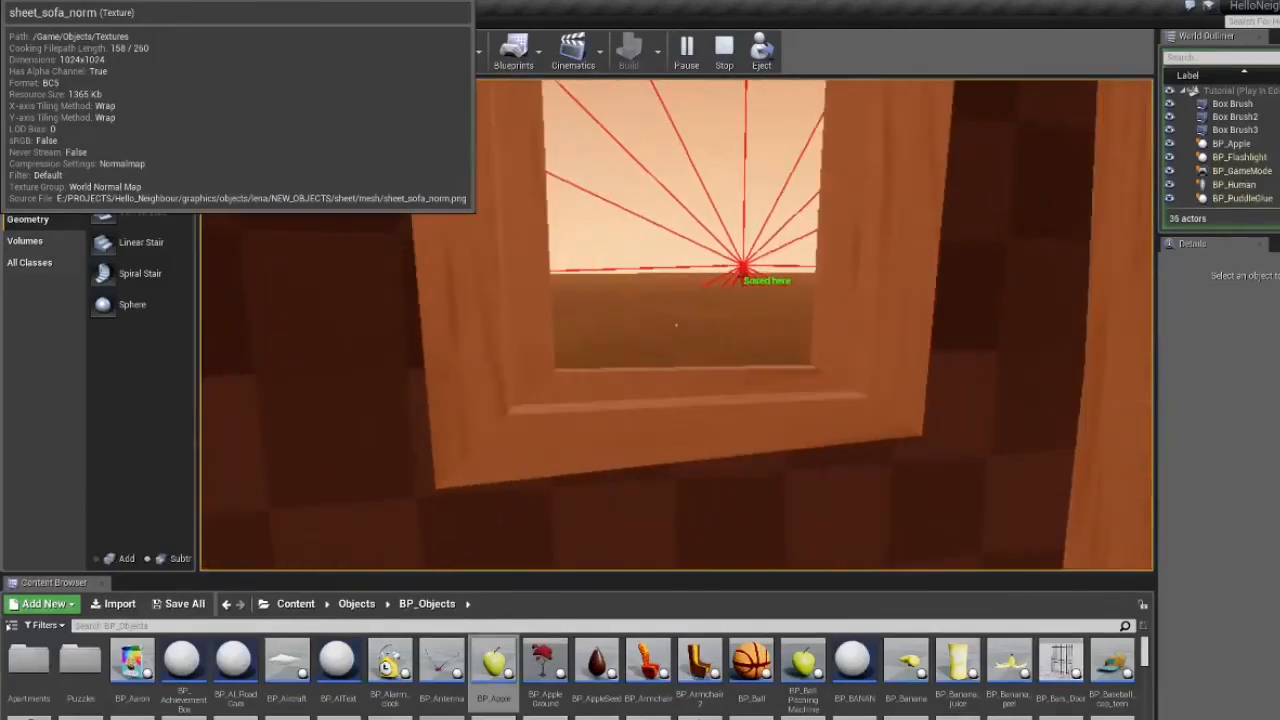
pyautogui.press('space')
pyautogui.press('w')
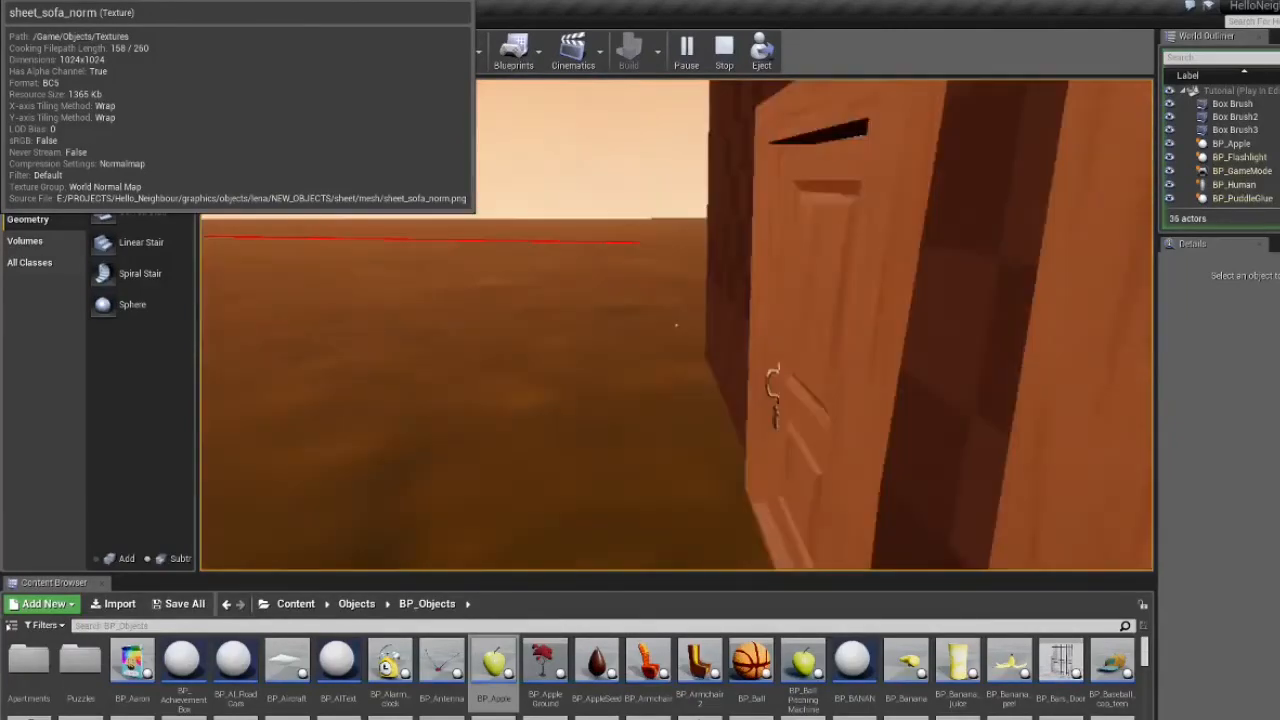
pyautogui.press('w')
pyautogui.press('space')
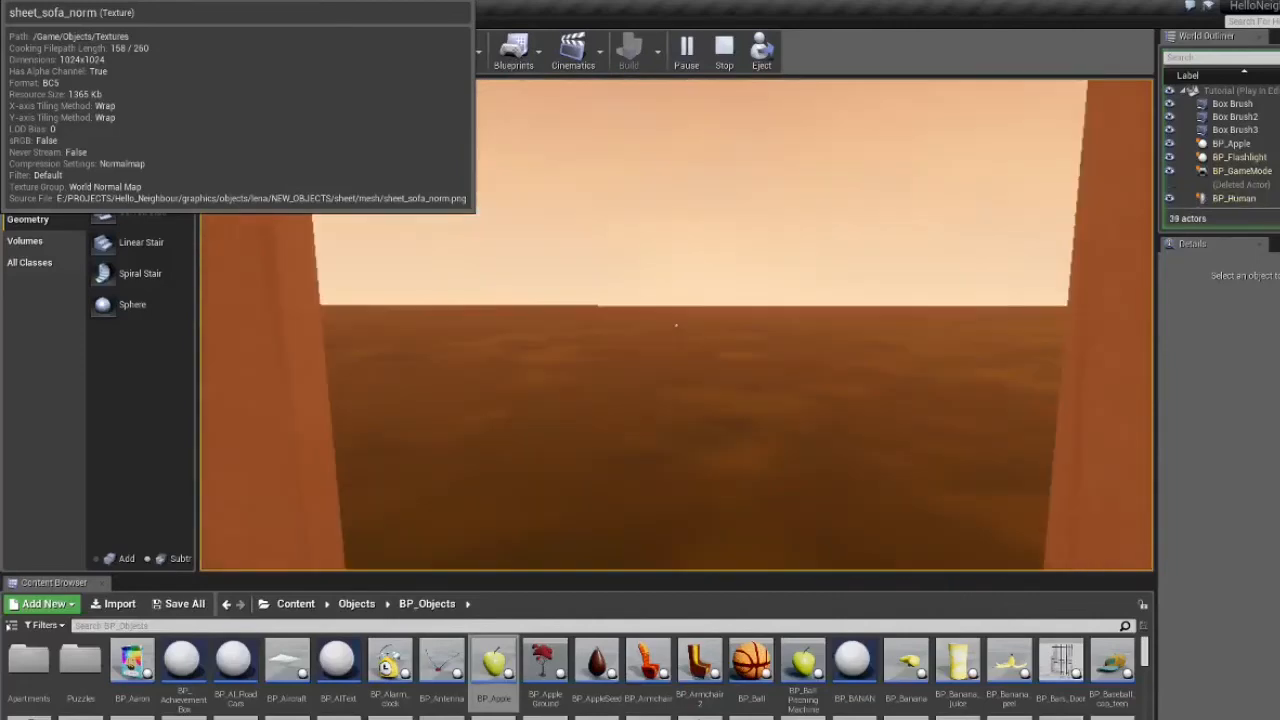
pyautogui.press('Escape')
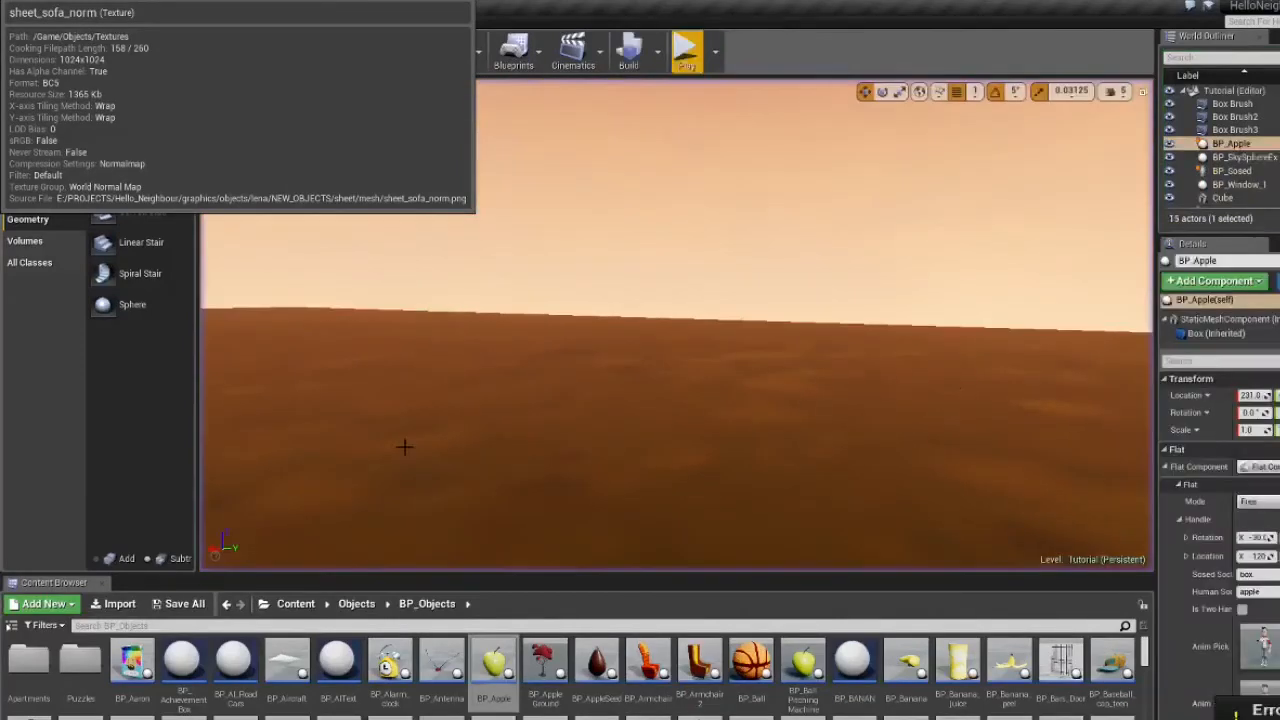
# - Open the Objects/Materials folder and search it for wood materials
pyautogui.moveTo(324, 432); pyautogui.dragTo(352, 458, button='right')
pyautogui.moveTo(379, 511); pyautogui.dragTo(512, 496, button='right')
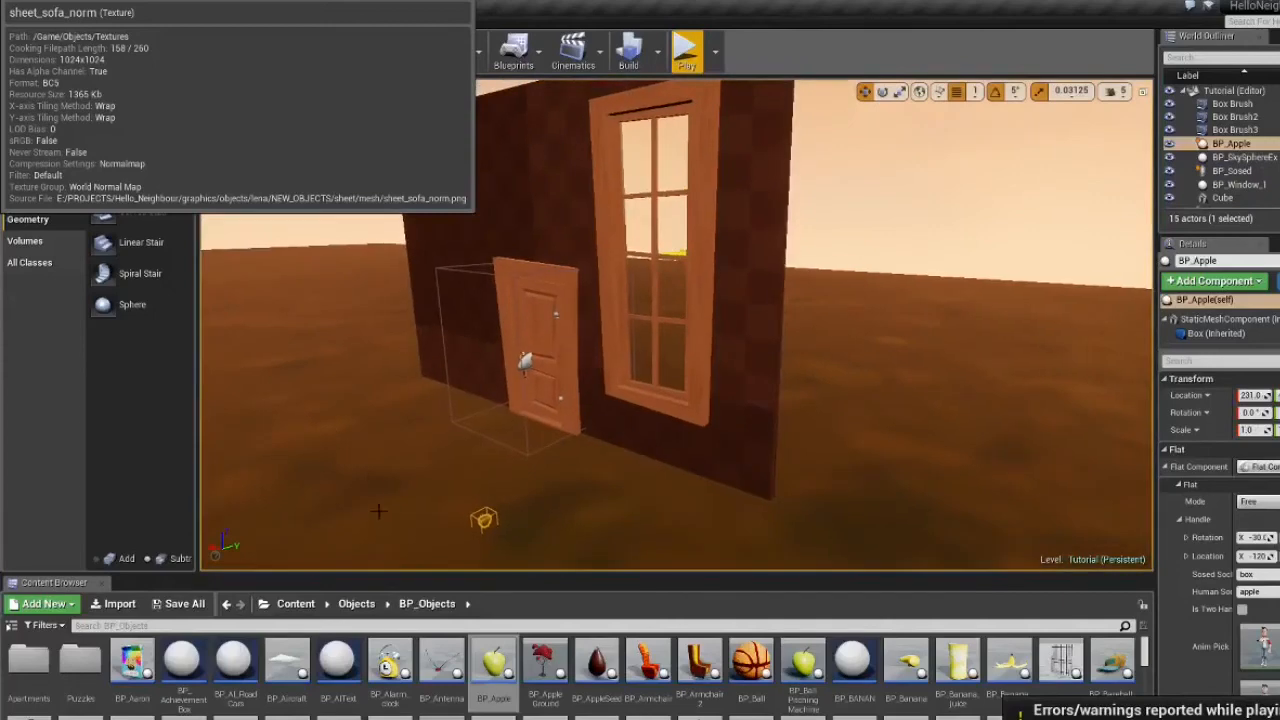
pyautogui.click(357, 605)
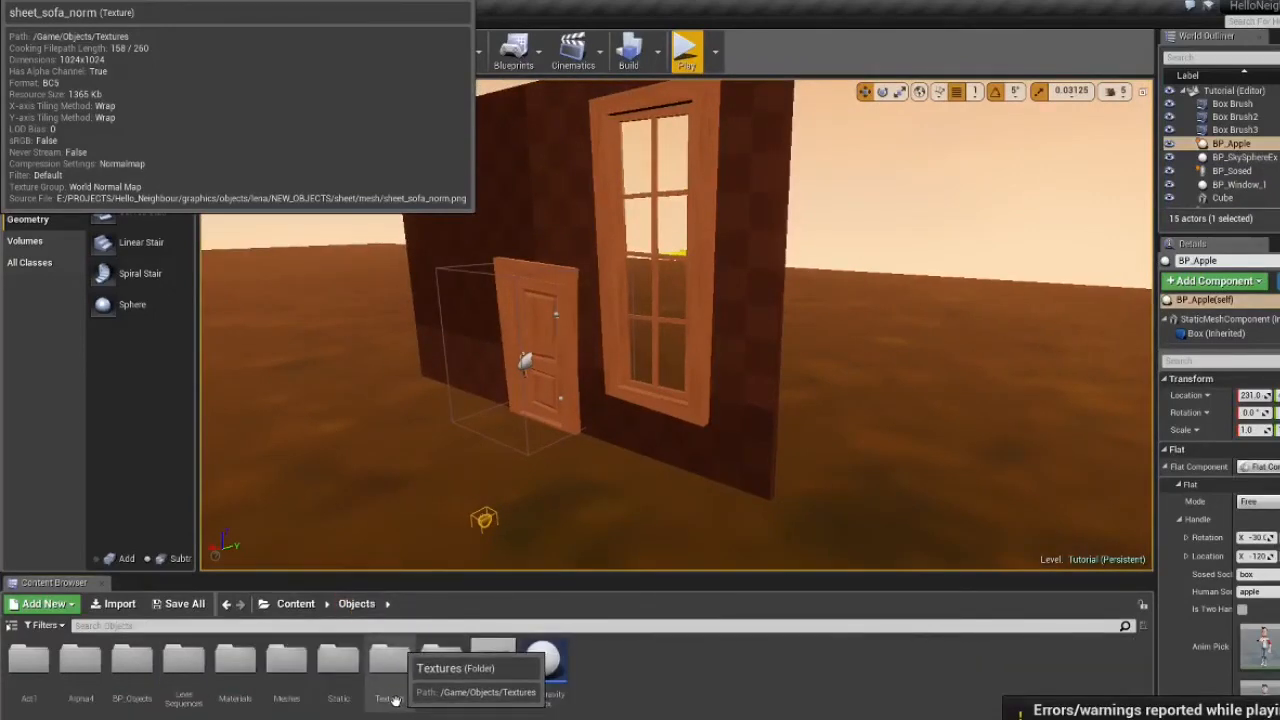
pyautogui.doubleClick(390, 662)
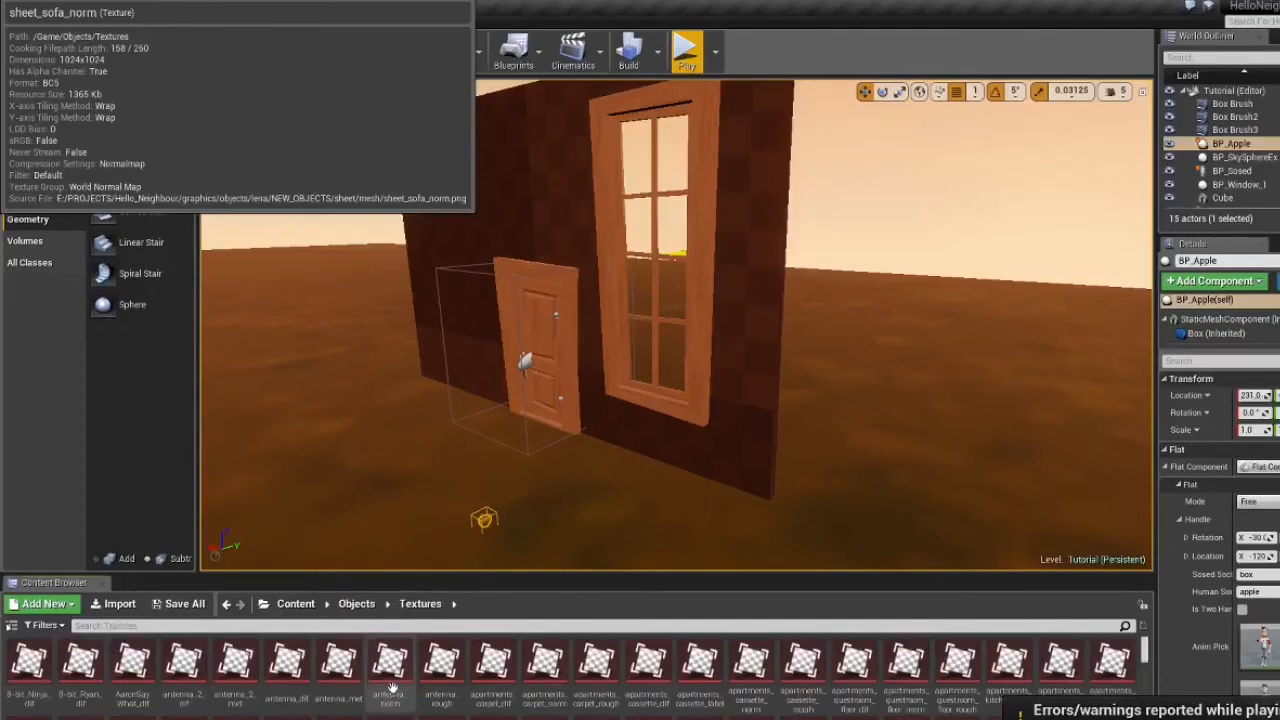
pyautogui.click(359, 607)
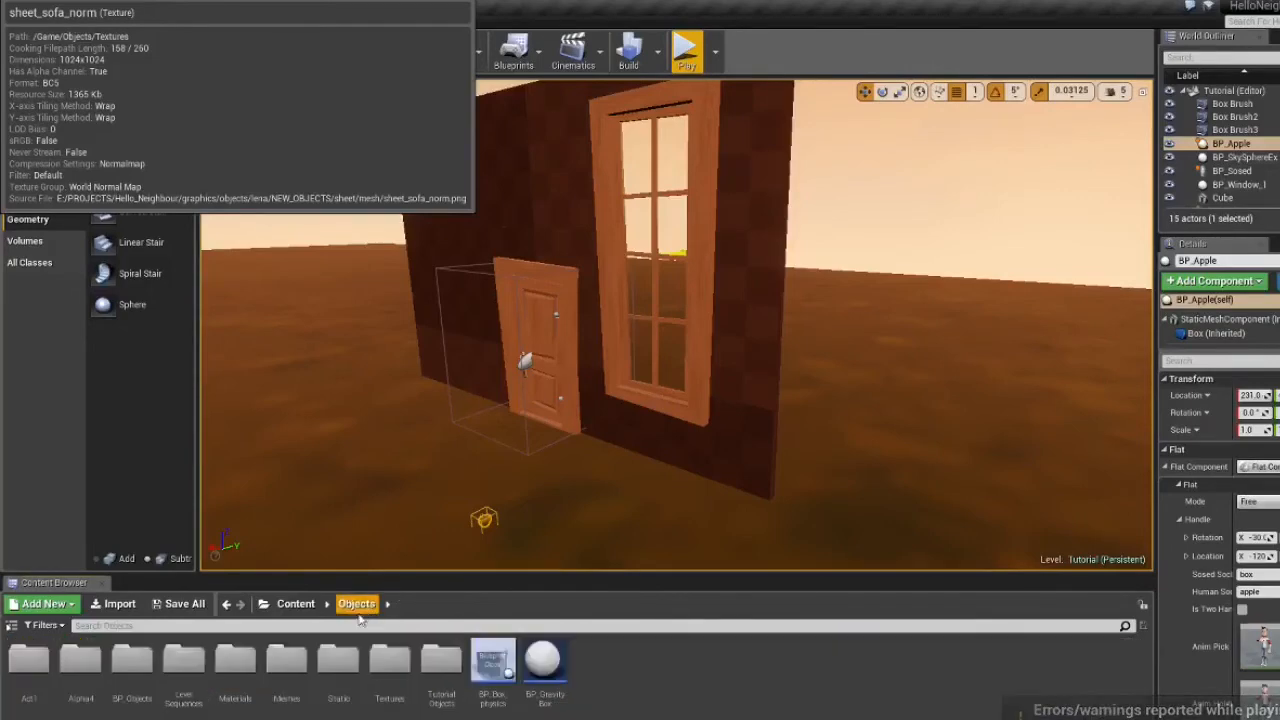
pyautogui.doubleClick(245, 675)
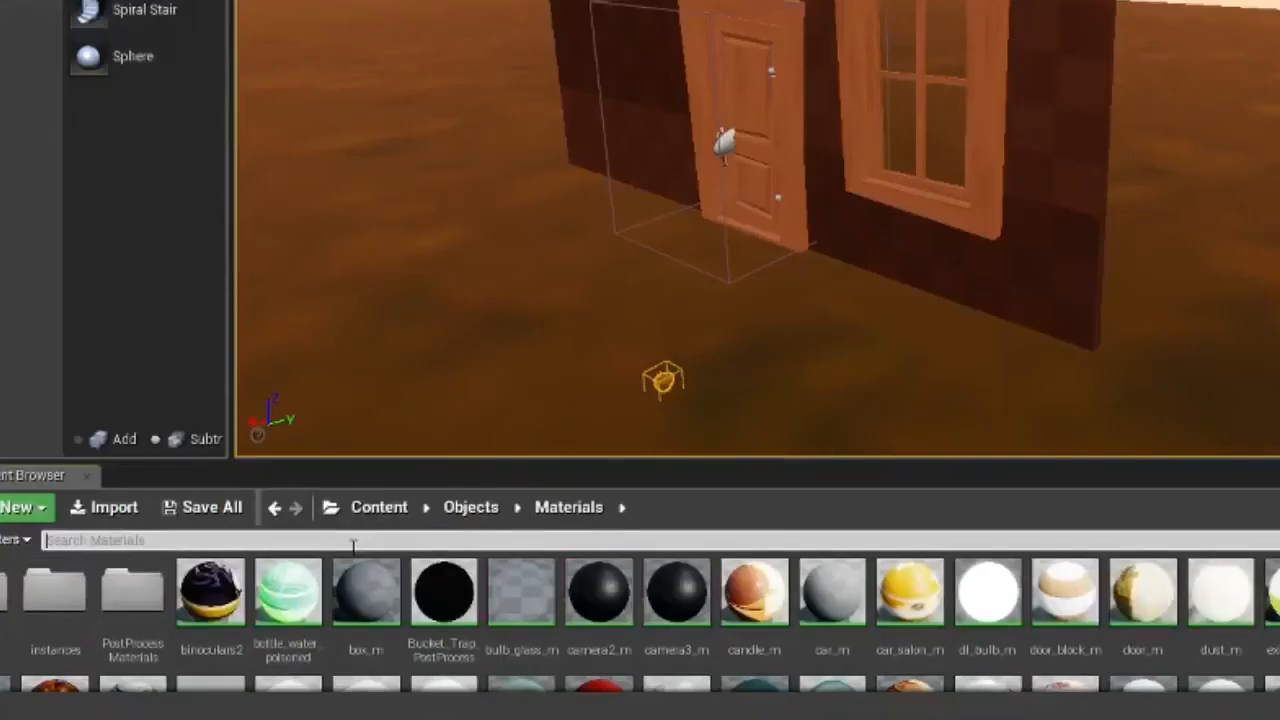
pyautogui.click(353, 545)
pyautogui.write('wood')
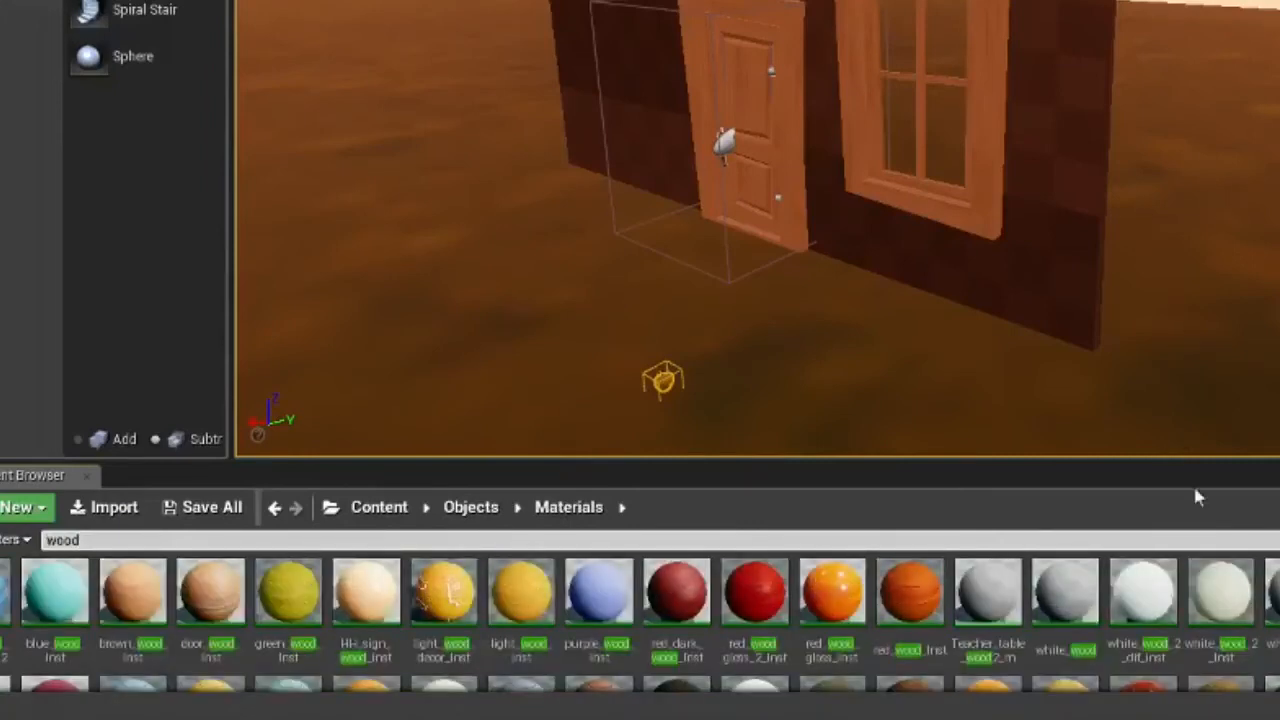
# - Apply the wood_beige_inst material to the near face of the wall, beneath the window
pyautogui.scroll(-5, 1190, 640)
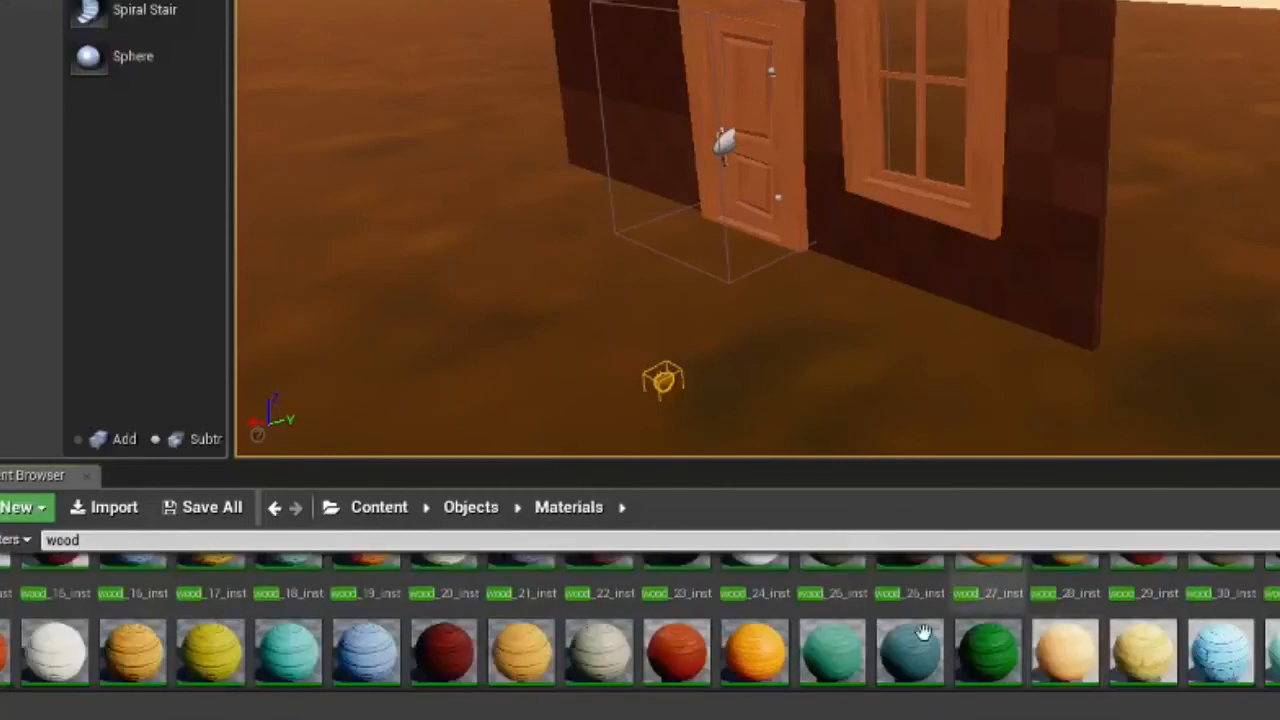
pyautogui.moveTo(1218, 638); pyautogui.dragTo(1231, 533)
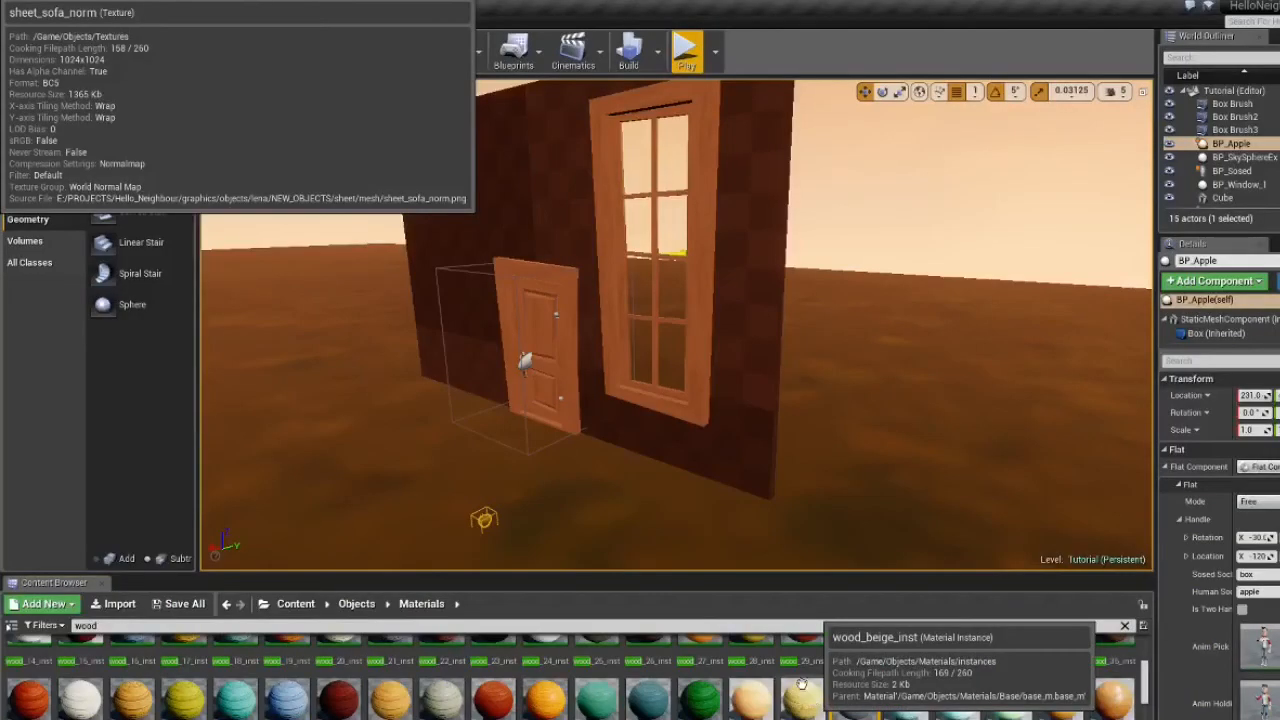
pyautogui.moveTo(1176, 652); pyautogui.dragTo(1023, 324)
pyautogui.moveTo(722, 481); pyautogui.dragTo(748, 411)
# - Face the other side of the wall and search the Materials folder for wallpaper
pyautogui.press('a')
pyautogui.moveTo(748, 411); pyautogui.dragTo(1000, 406, button='right')
pyautogui.press('s')
pyautogui.press('a')
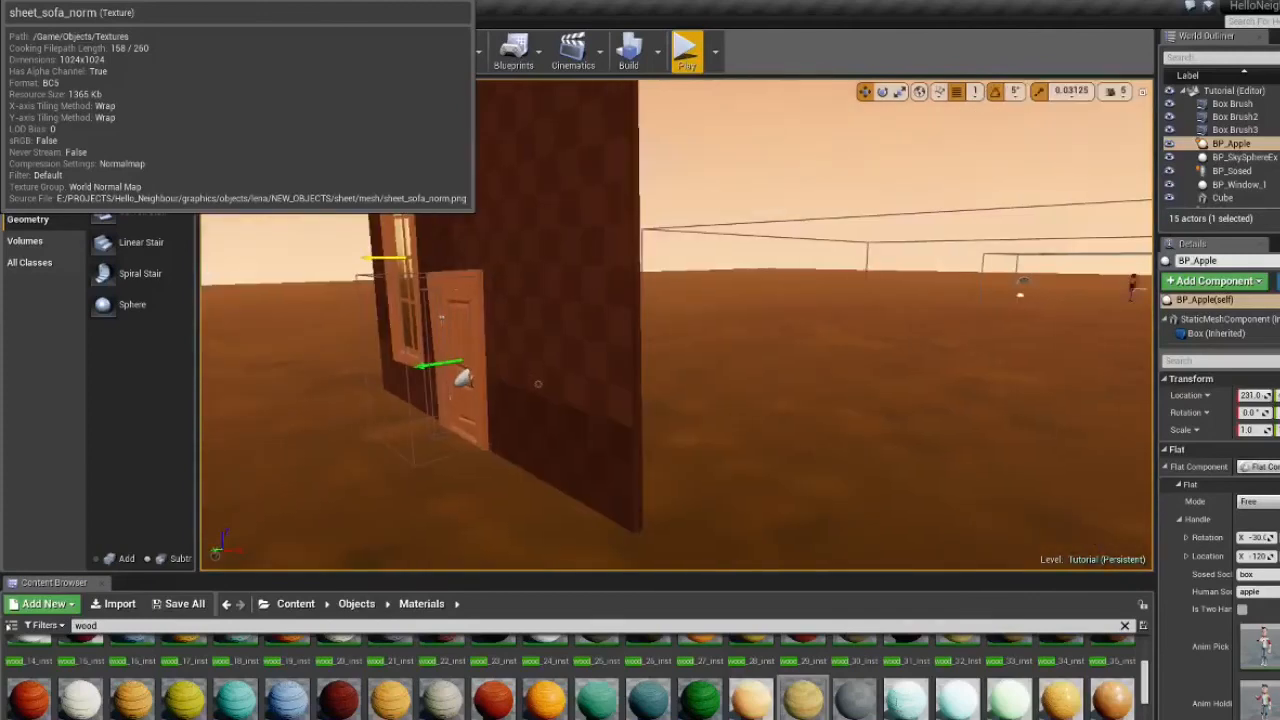
pyautogui.moveTo(702, 480); pyautogui.dragTo(727, 484, button='right')
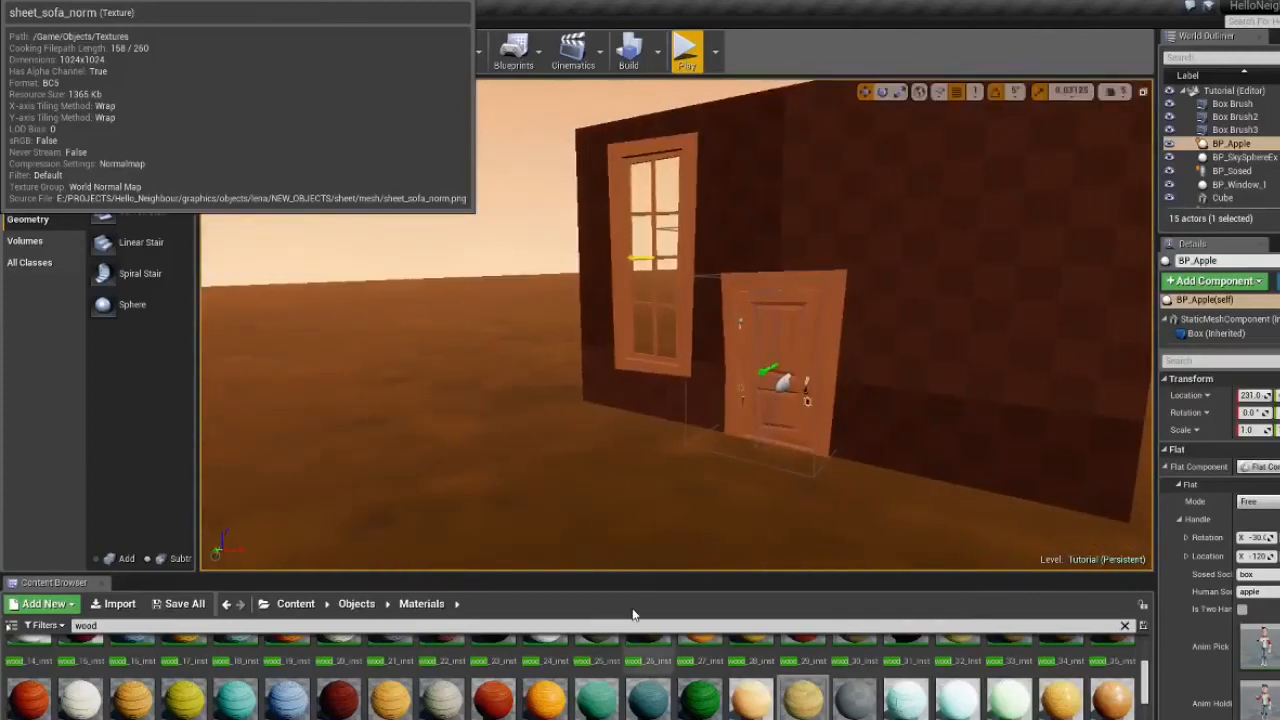
pyautogui.write('lpap')
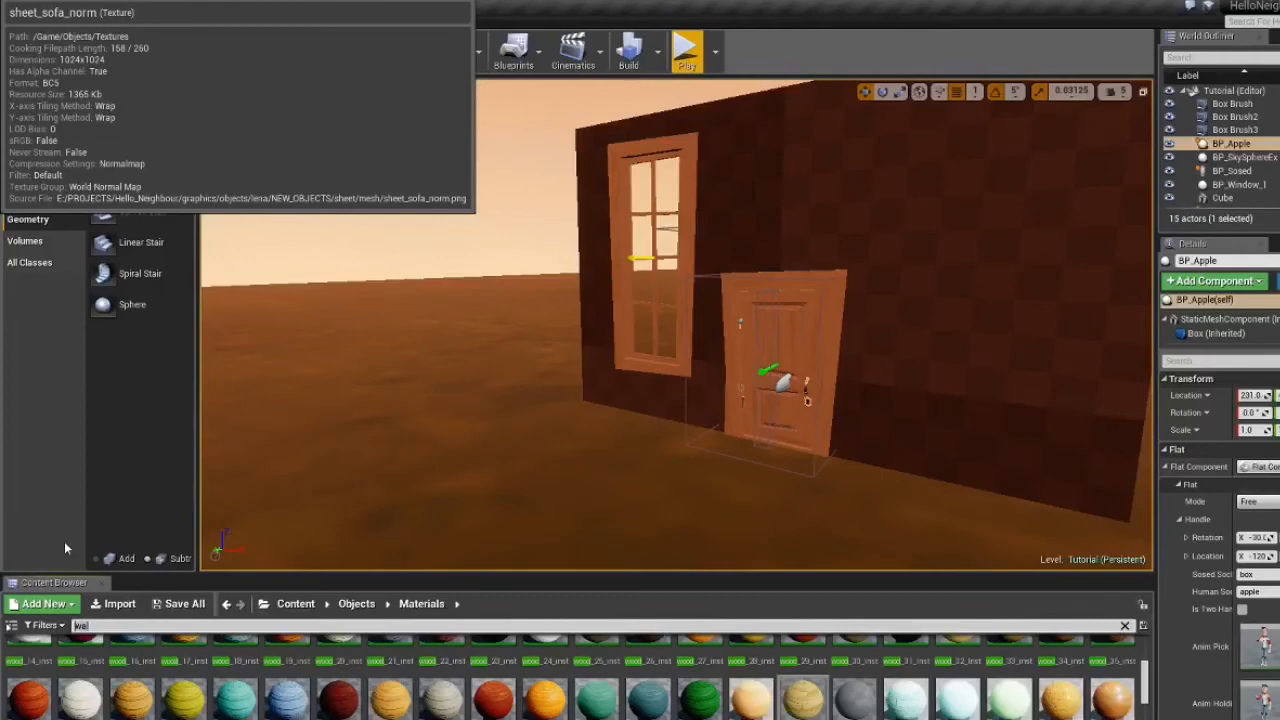
pyautogui.press('BackSpace')
pyautogui.press('BackSpace')
pyautogui.press('BackSpace')
pyautogui.press('BackSpace')
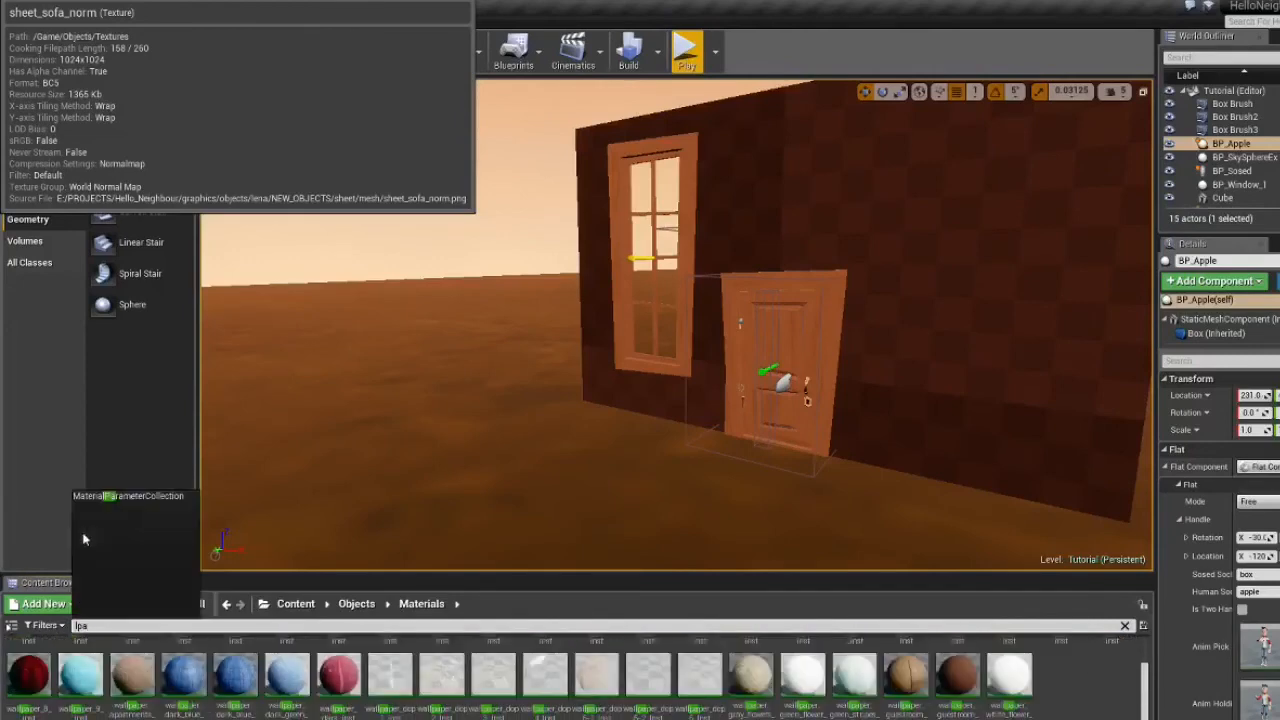
pyautogui.write('wallpa')
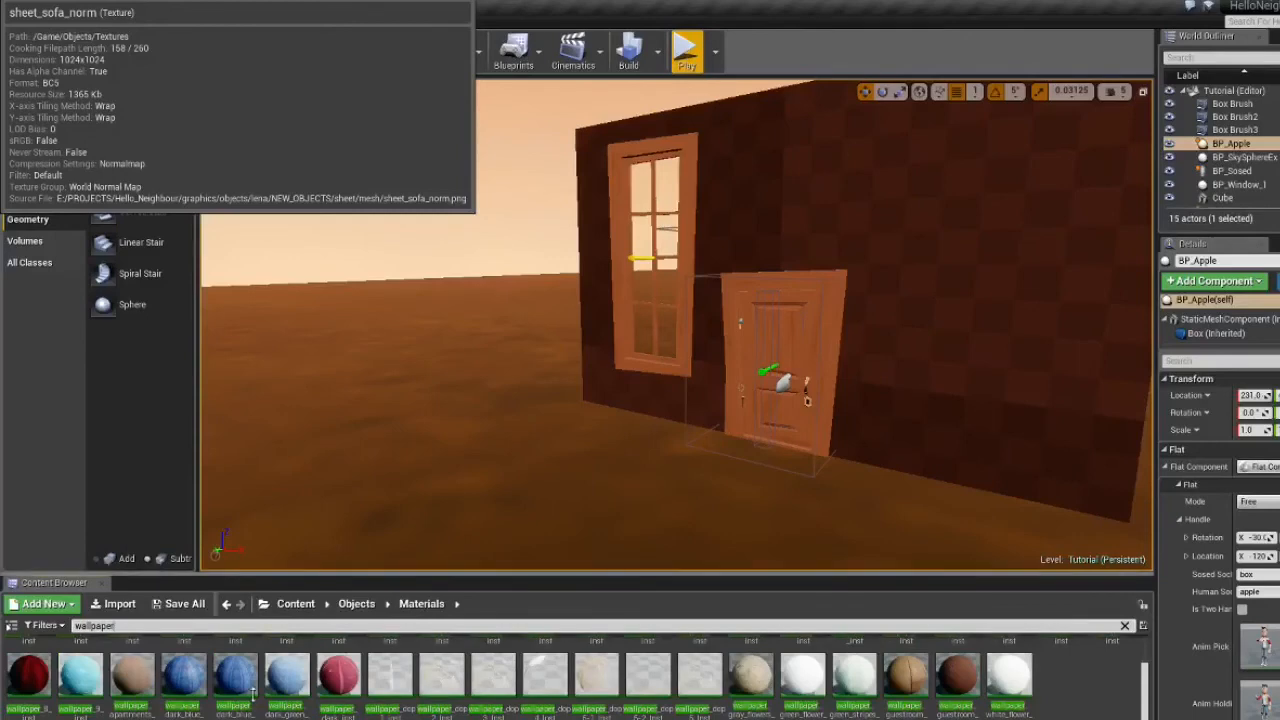
# - Try one dark_blue wallpaper material on the wall's other face beside the door, and replace it with the neighbouring dark_blue wallpaper
pyautogui.moveTo(250, 692); pyautogui.dragTo(600, 494)
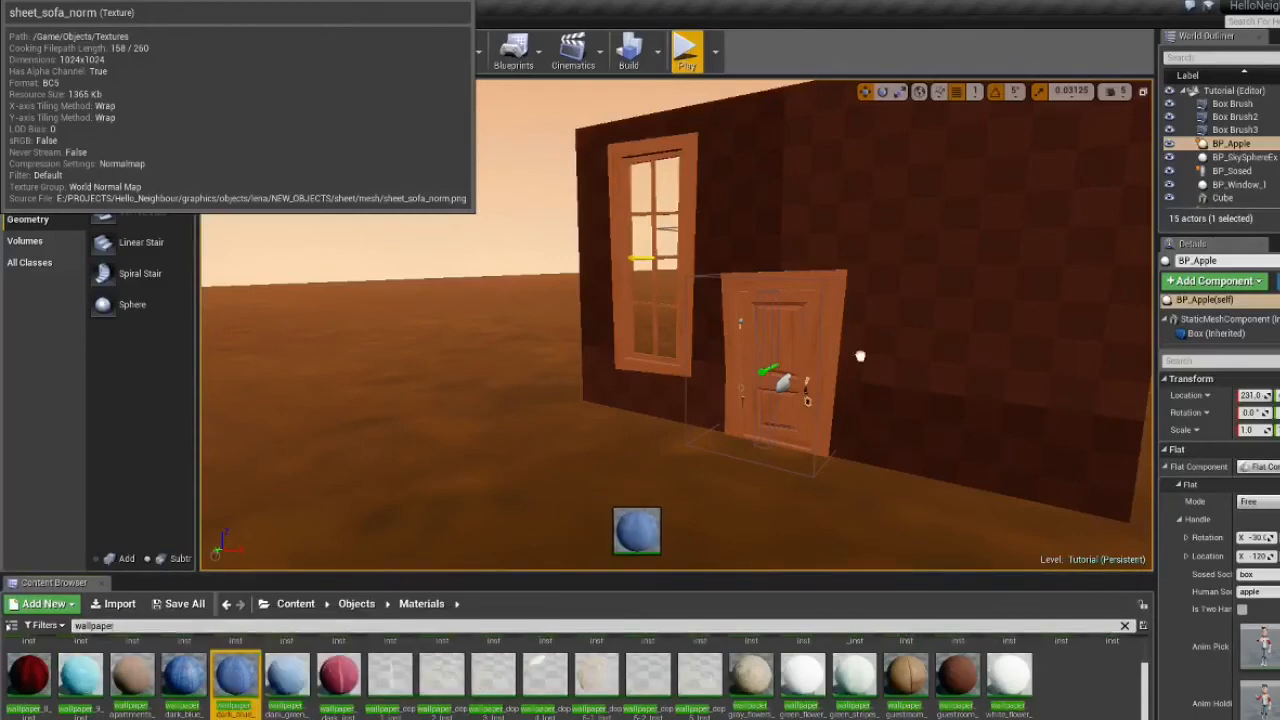
pyautogui.moveTo(860, 356); pyautogui.dragTo(902, 342)
pyautogui.moveTo(798, 442); pyautogui.dragTo(843, 453, button='right')
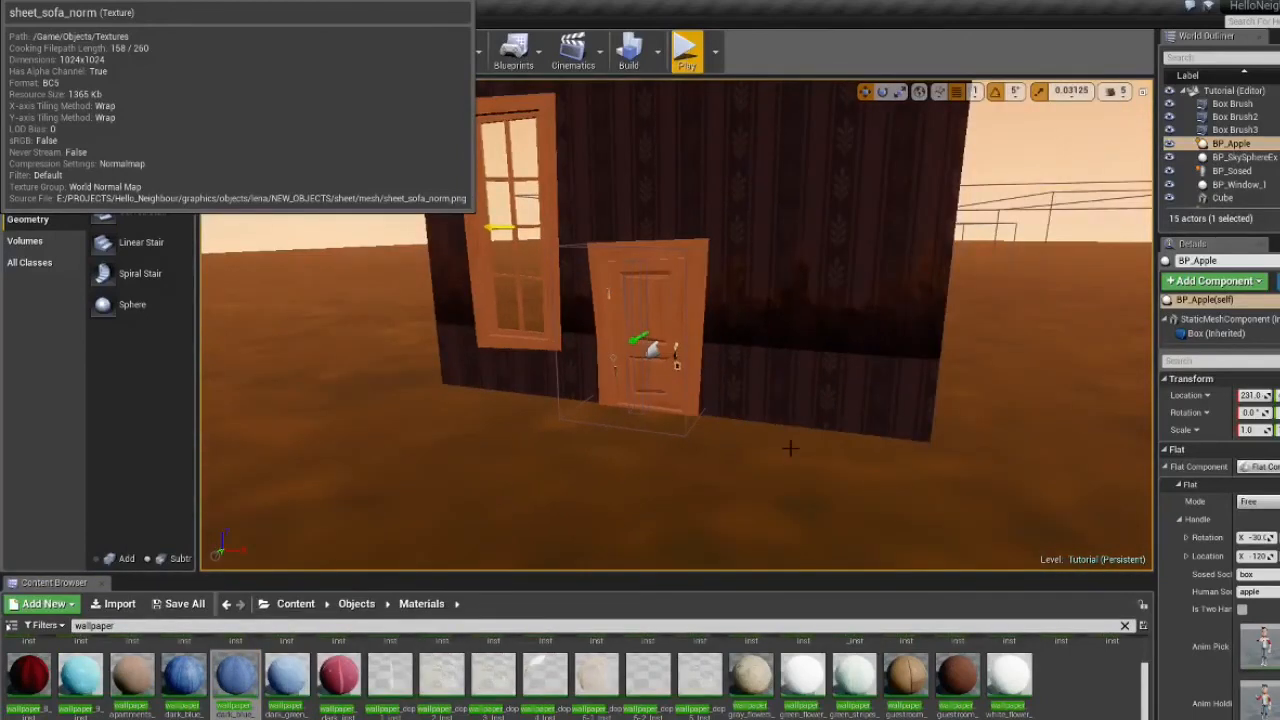
pyautogui.moveTo(178, 705); pyautogui.dragTo(856, 278)
pyautogui.moveTo(856, 278); pyautogui.dragTo(770, 268, button='right')
pyautogui.moveTo(590, 478); pyautogui.dragTo(545, 484, button='right')
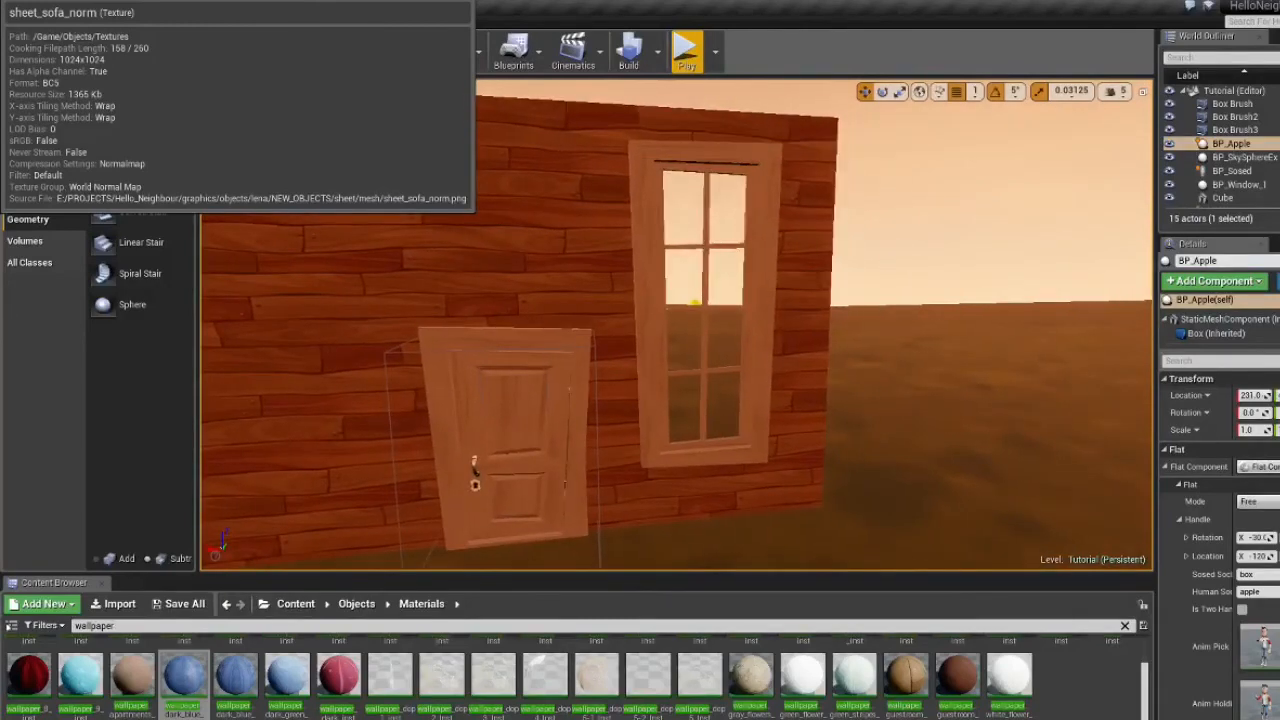
# - Select the wall's box brush and undo the last changes to it
pyautogui.click(518, 203)
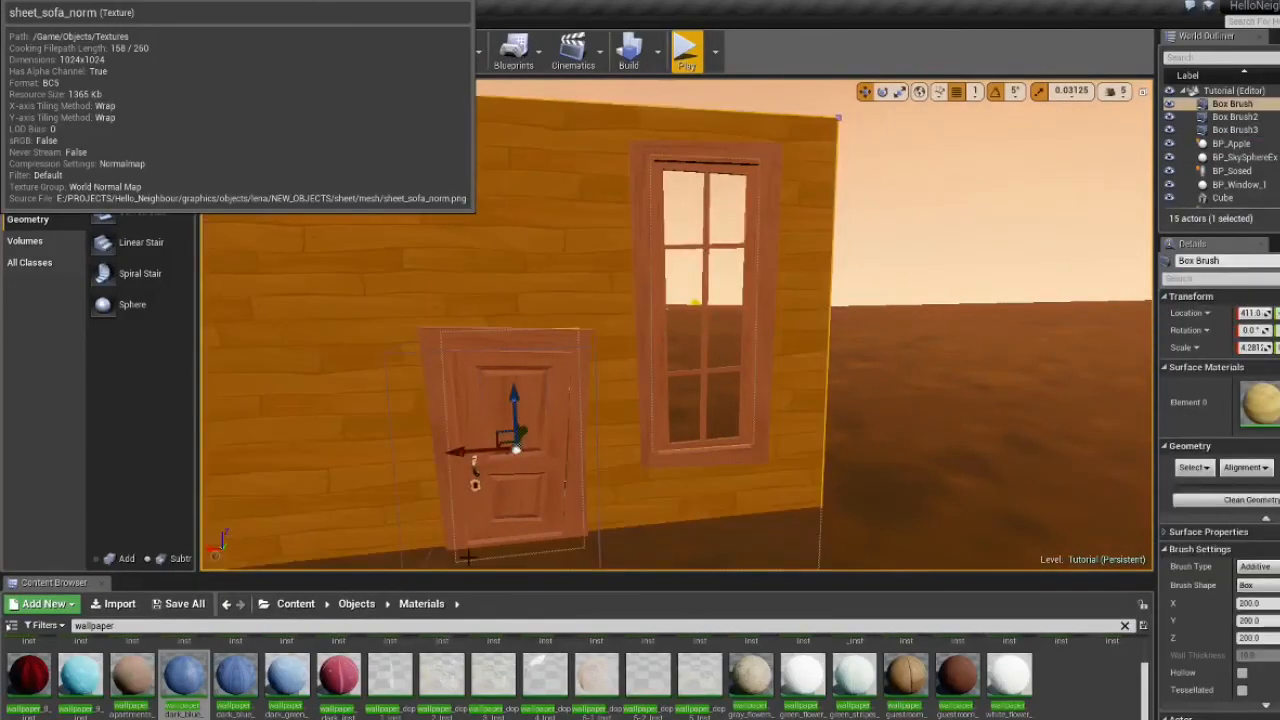
pyautogui.hotkey('ctrl', 'z')
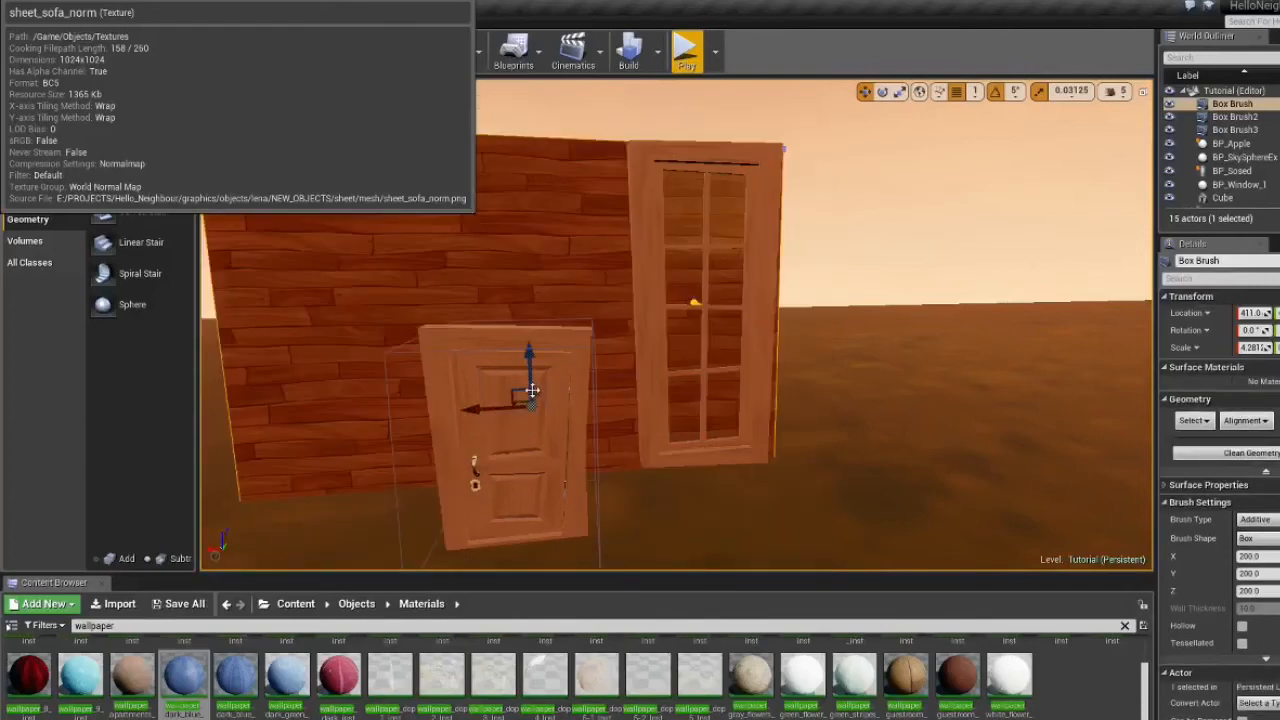
pyautogui.moveTo(531, 390); pyautogui.dragTo(519, 391, button='right')
pyautogui.hotkey('ctrl', 'z')
pyautogui.hotkey('ctrl', 'z')
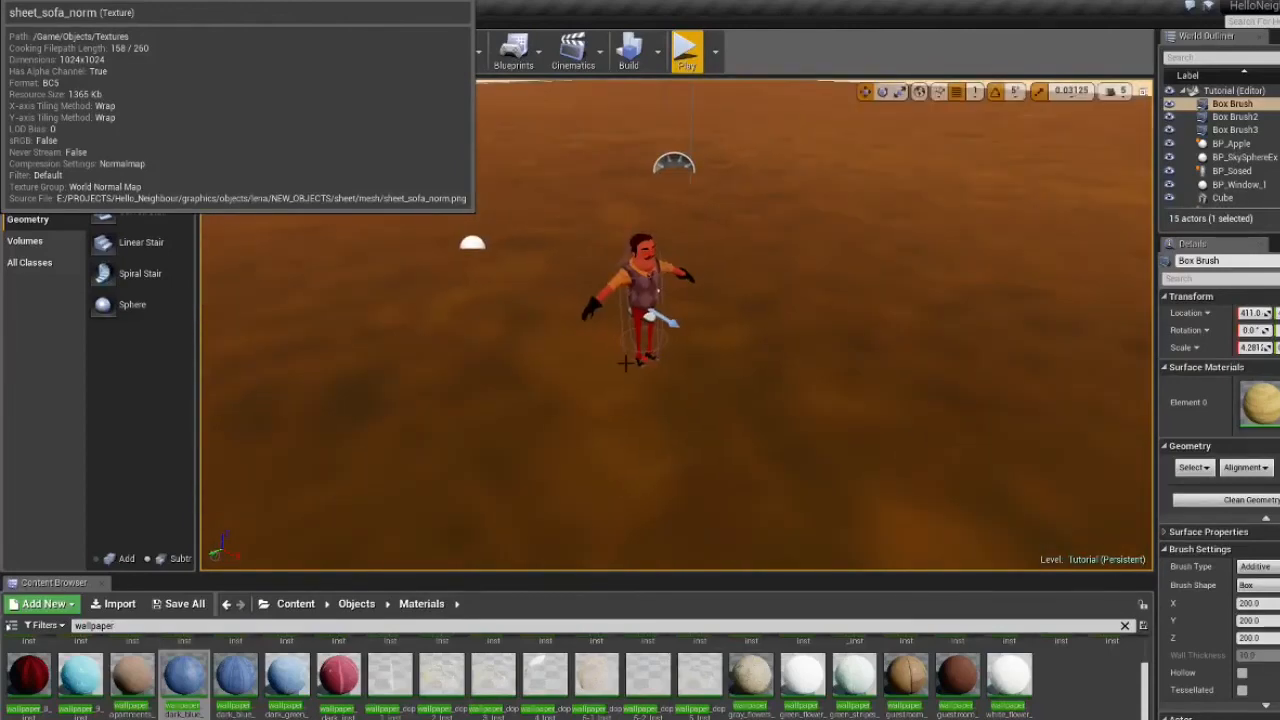
# - Turn off Debug Behavior, Debug Location, Render Scanner and Render Path for the neighbor BP_Sosed
pyautogui.click(677, 307)
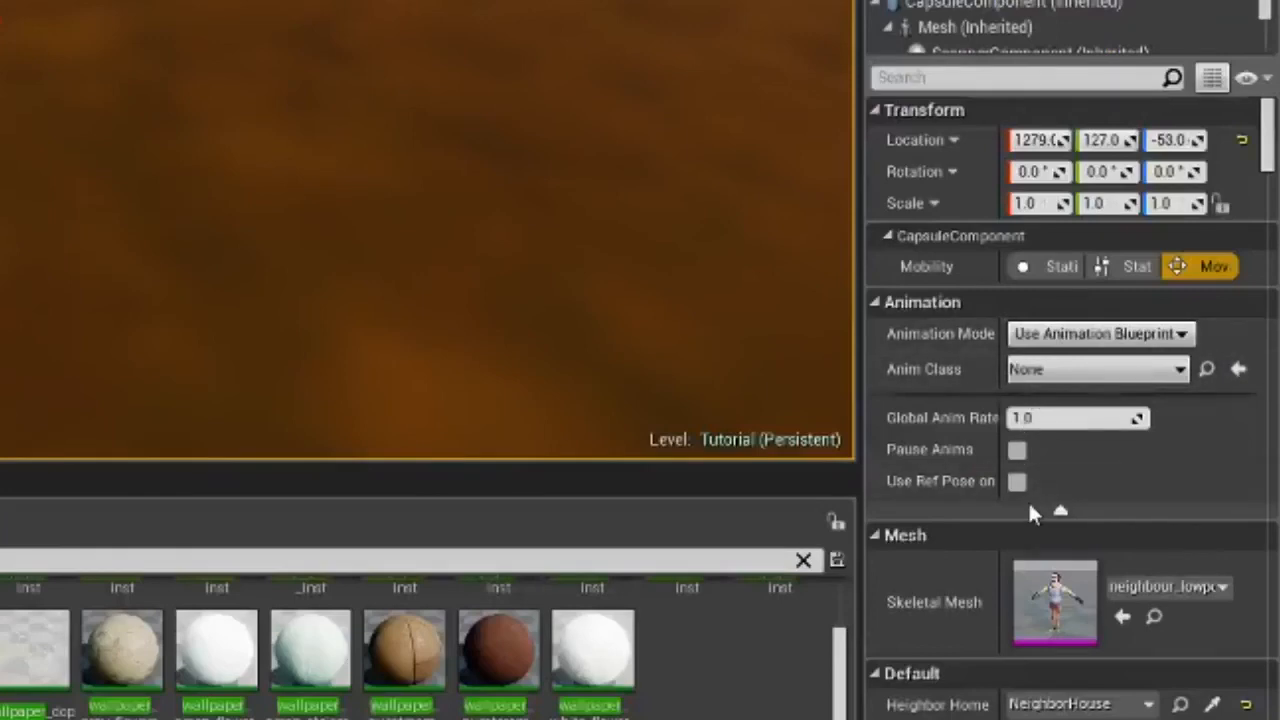
pyautogui.scroll(-6, 1028, 500)
pyautogui.scroll(-5, 960, 350)
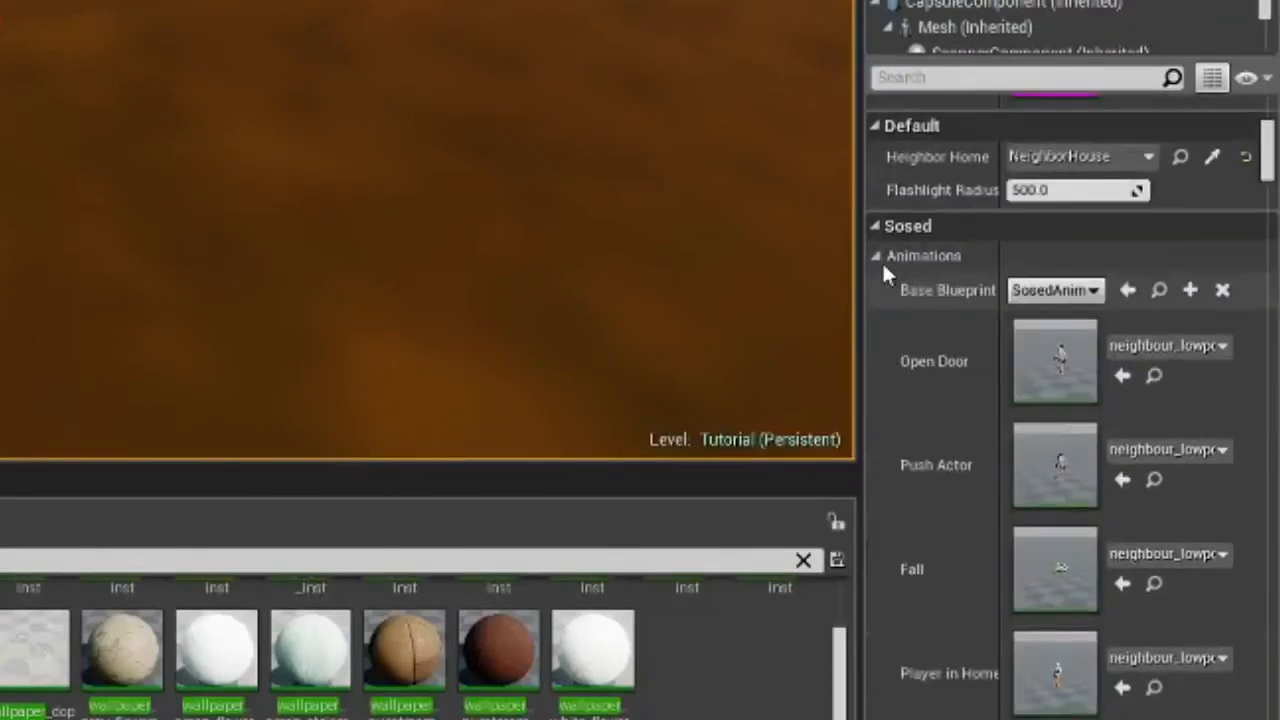
pyautogui.click(878, 258)
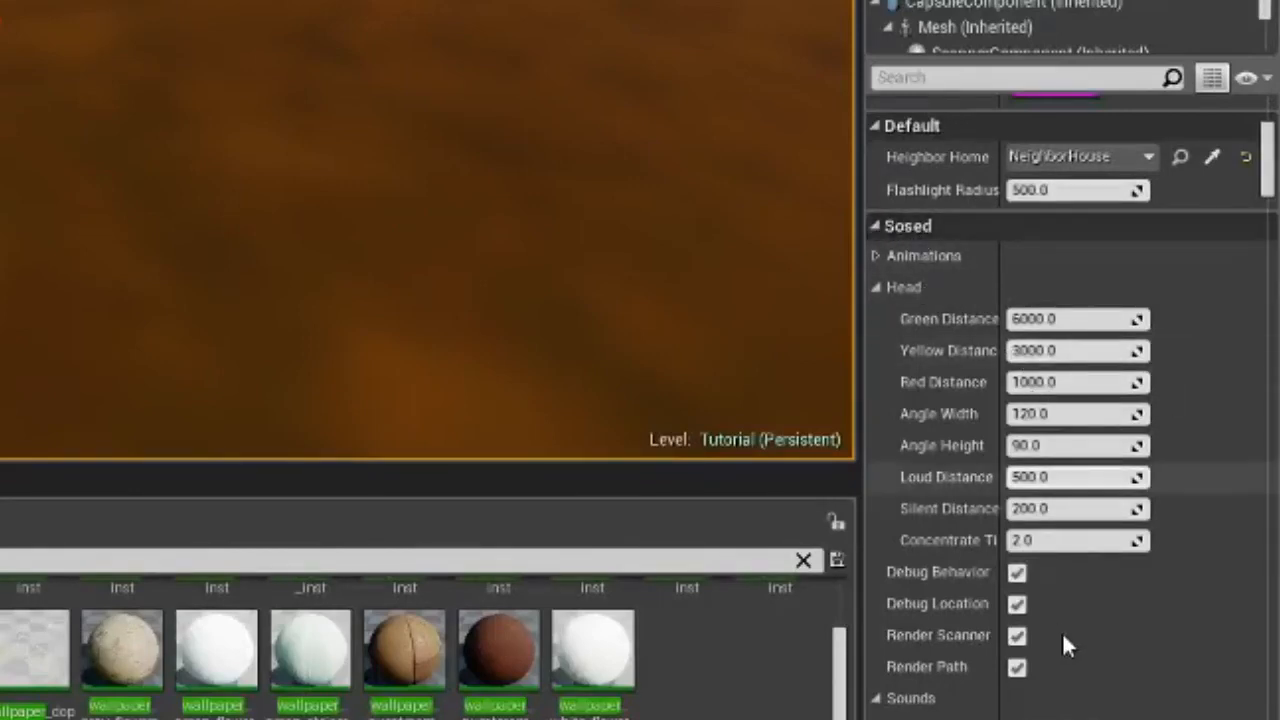
pyautogui.click(1017, 572)
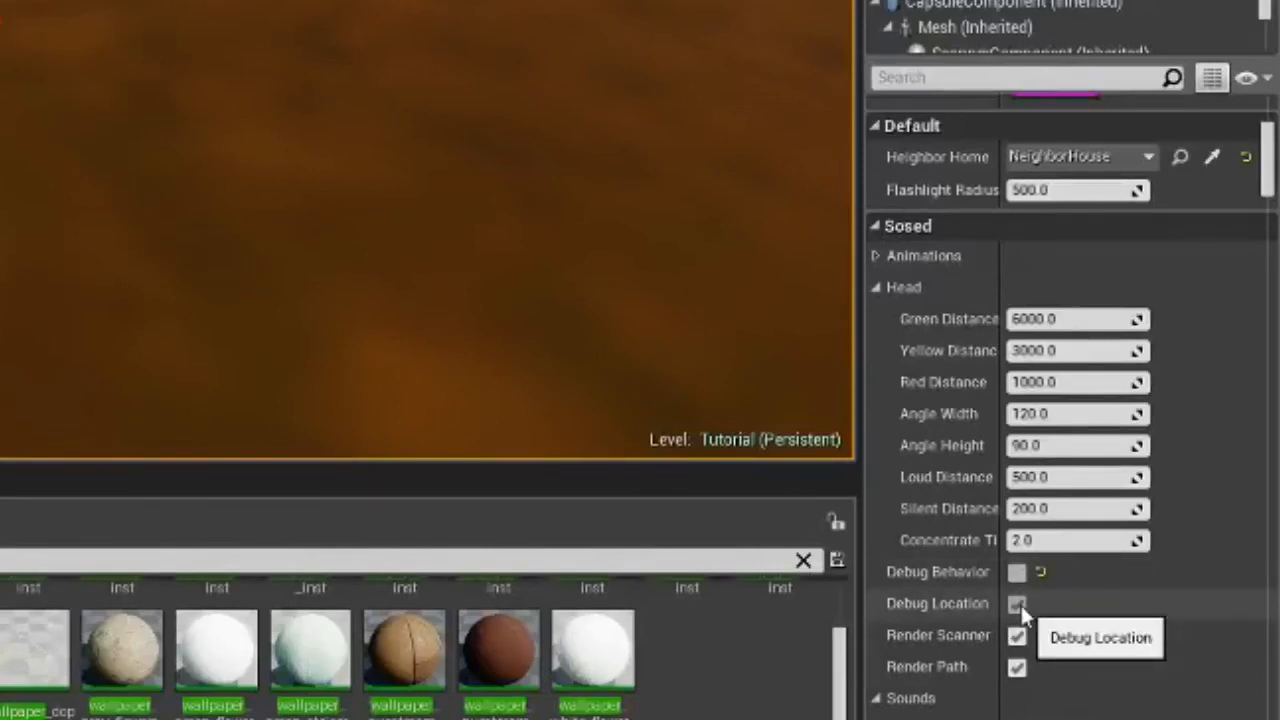
pyautogui.click(1017, 604)
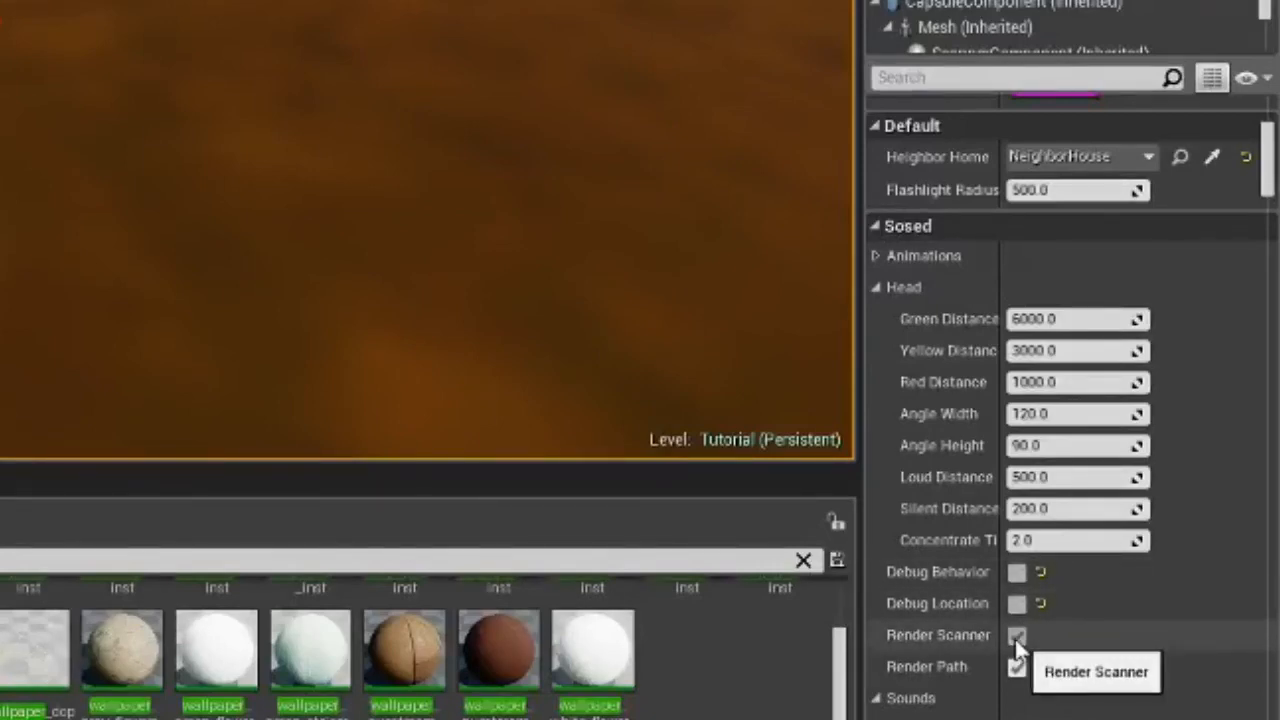
pyautogui.click(1016, 636)
pyautogui.click(1016, 667)
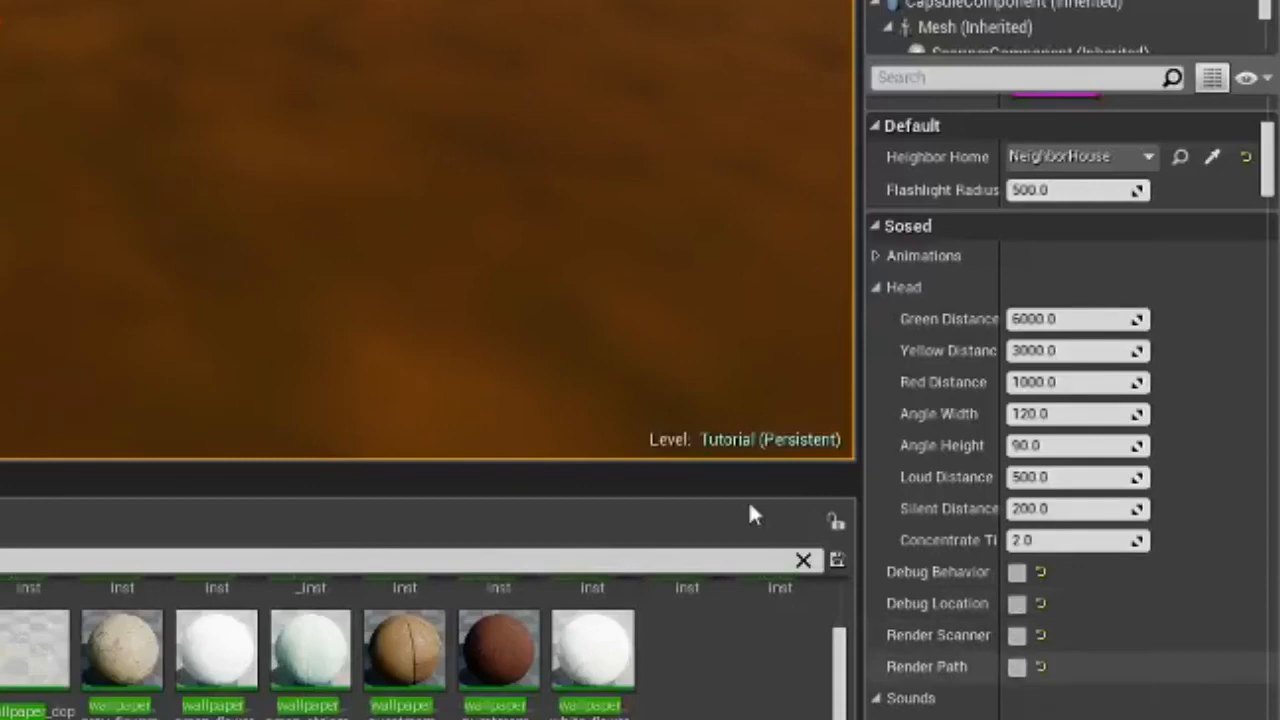
# - Play-test the level to check the neighbor without debug overlays, and end the play session
pyautogui.press('s')
pyautogui.moveTo(430, 230)
pyautogui.mouseDown(button='right')
pyautogui.moveTo(440, 165)
pyautogui.moveTo(450, 232)
pyautogui.mouseUp(button='right')
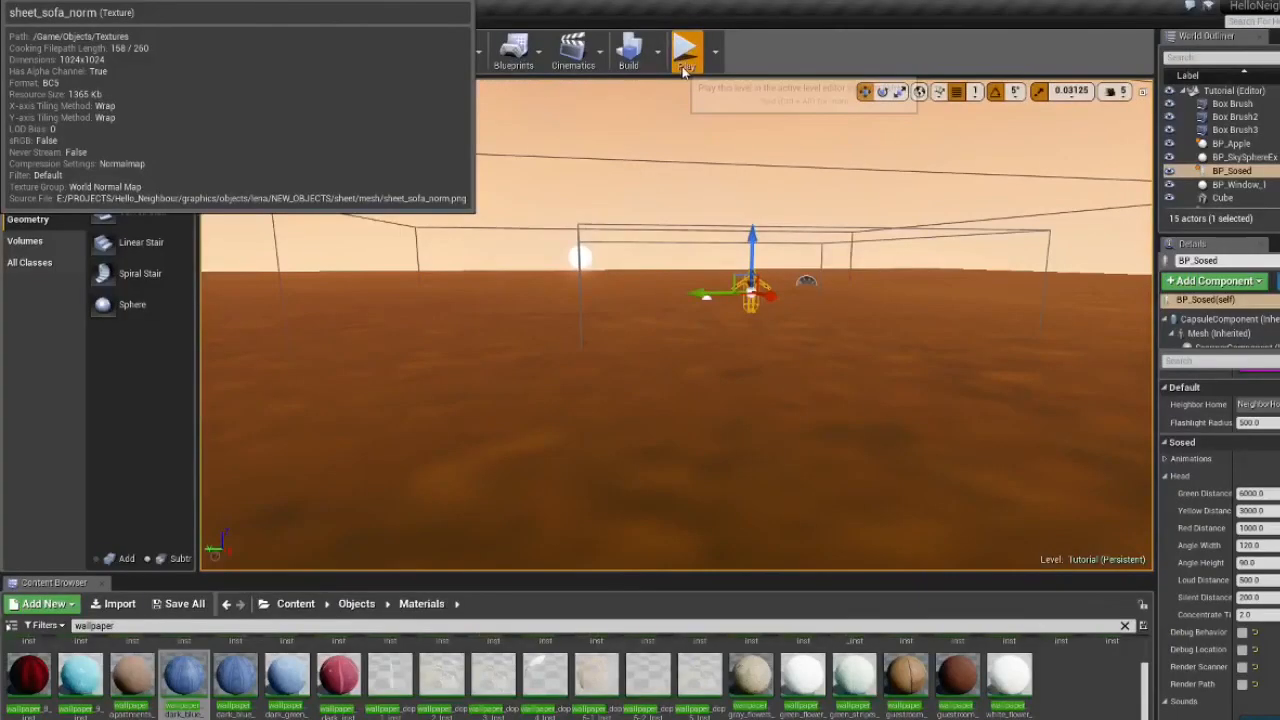
pyautogui.click(685, 54)
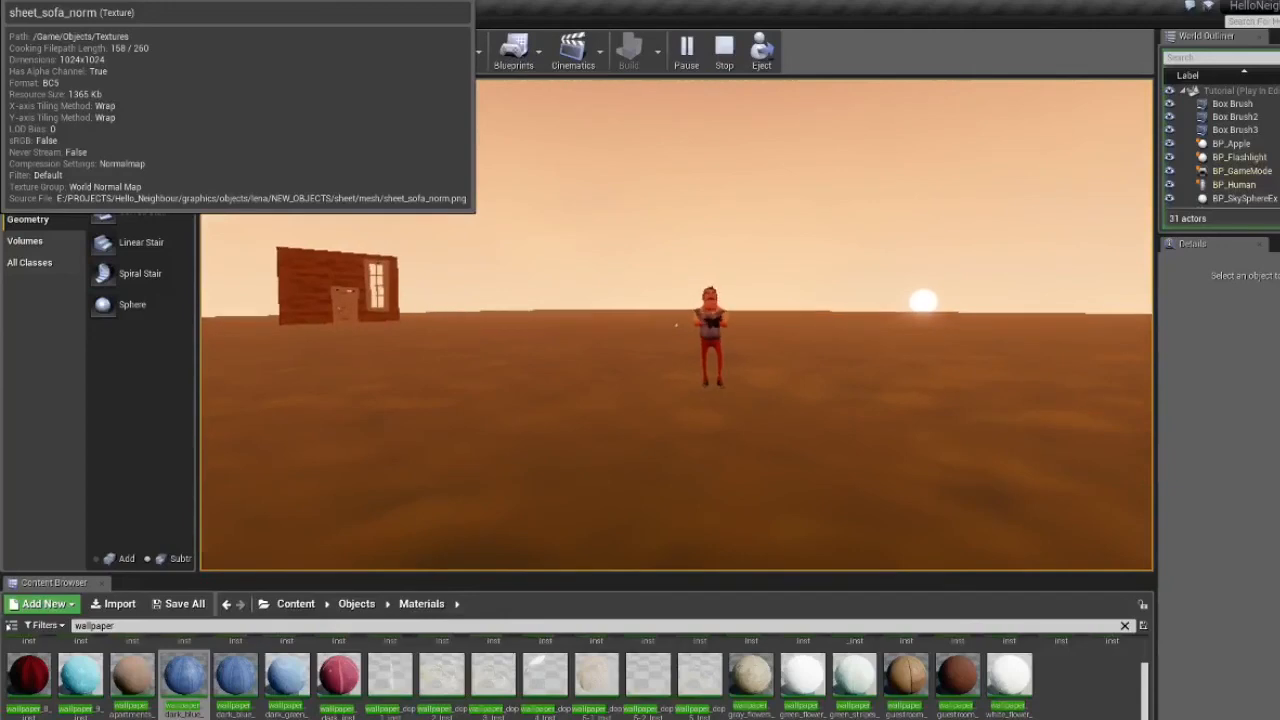
pyautogui.press('Escape')
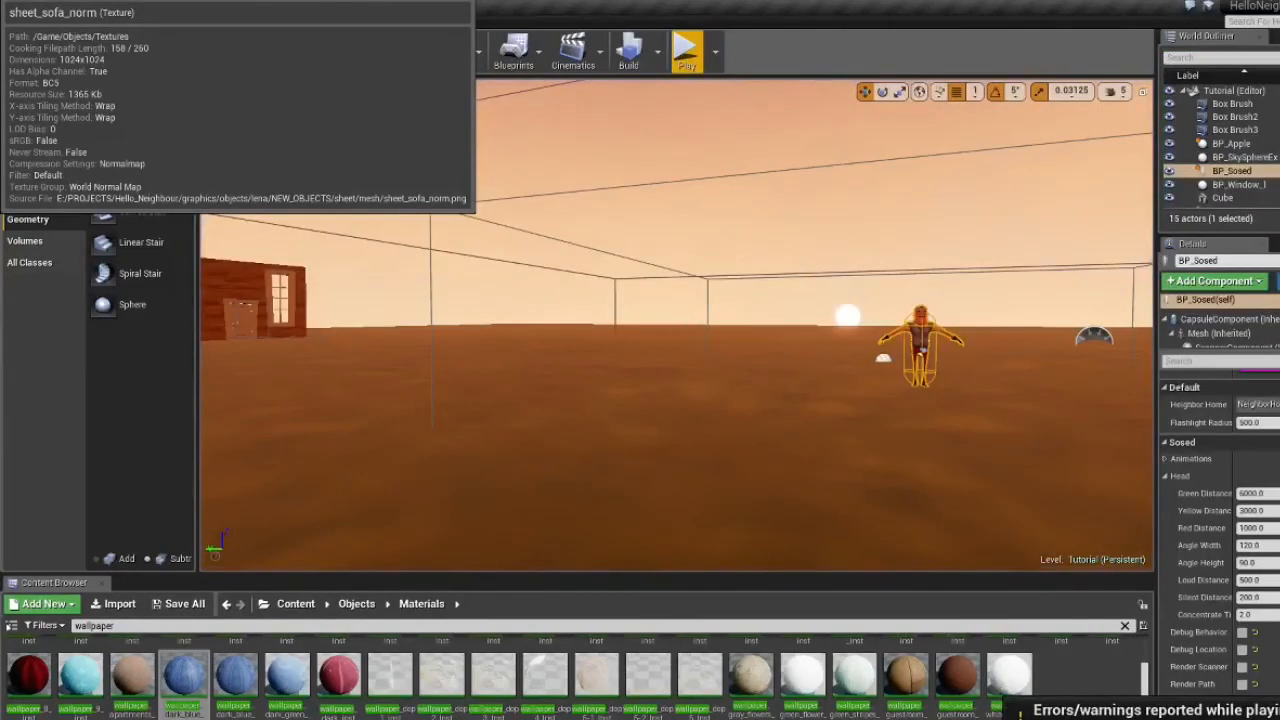
pyautogui.moveTo(692, 331); pyautogui.dragTo(790, 343, button='right')
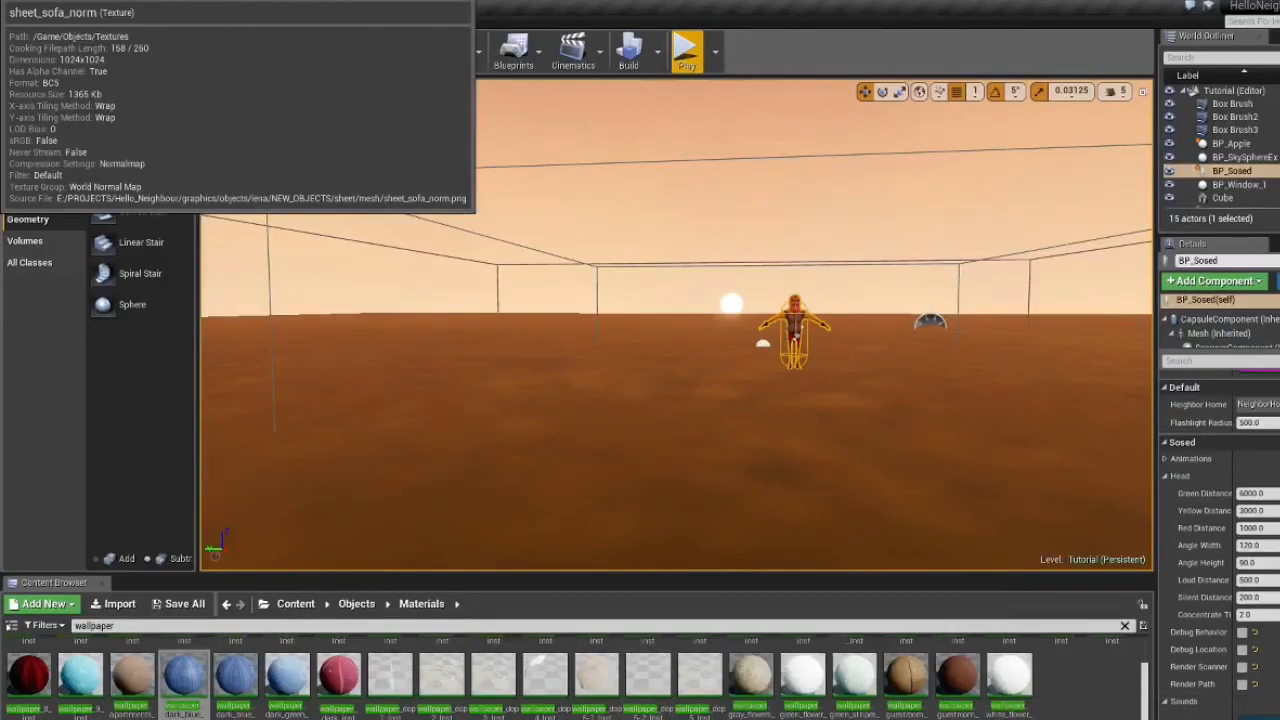
pyautogui.moveTo(658, 719)
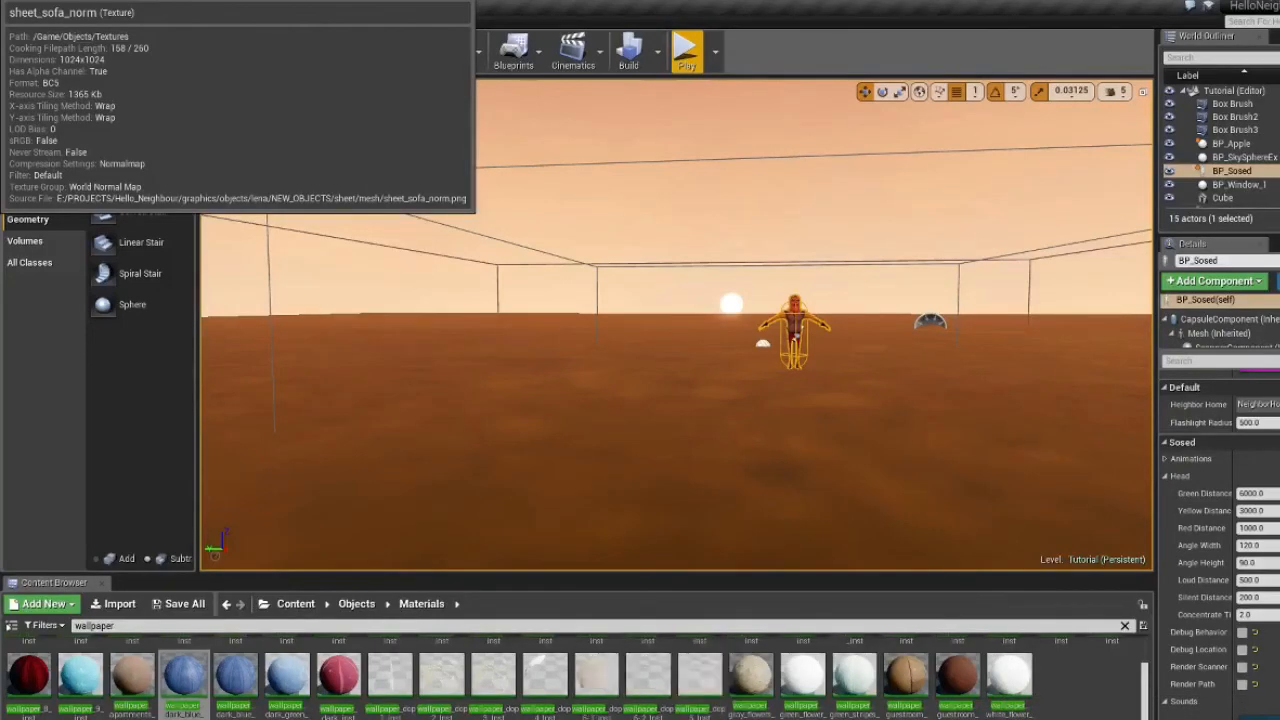